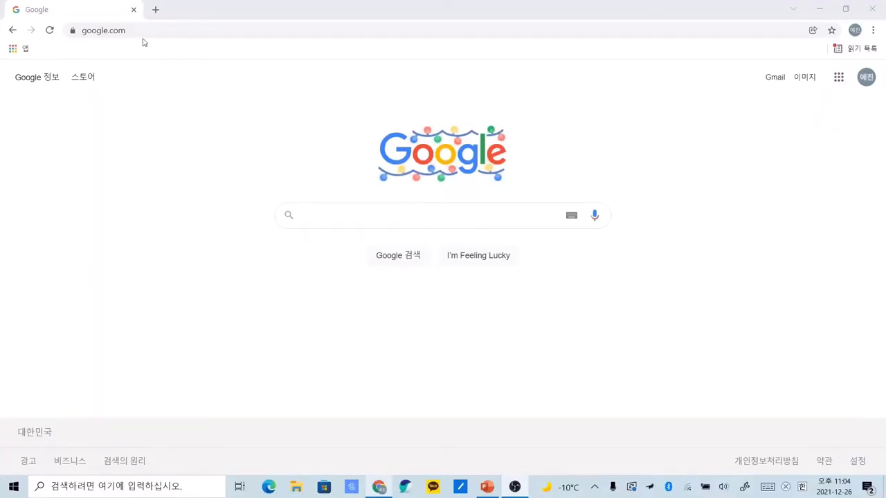
Open krita.org in Chrome and download the Krita 5.0.0 64-bit Windows installer.
{"action": "left_click", "coordinate": [141, 28]}
{"action": "key", "text": "BackSpace"}
{"action": "type", "text": "ㅏ"}
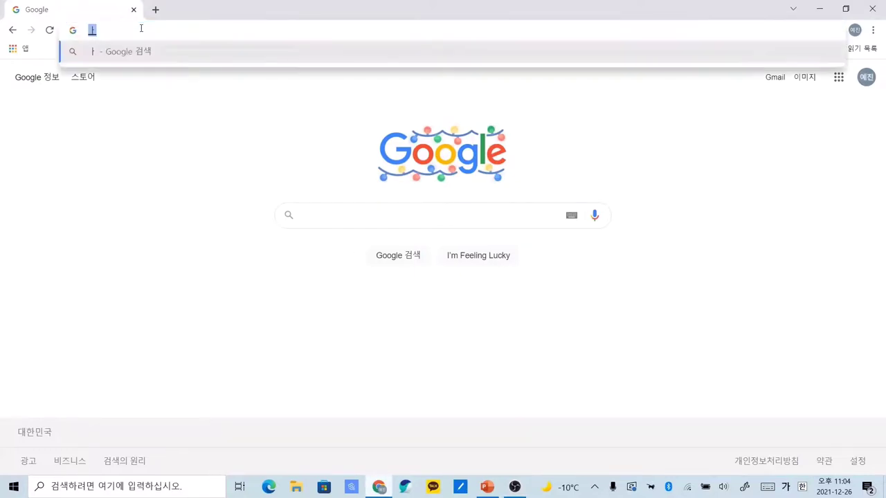
{"action": "key", "text": "BackSpace"}
{"action": "key", "text": "Hangul"}
{"action": "type", "text": "krita"}
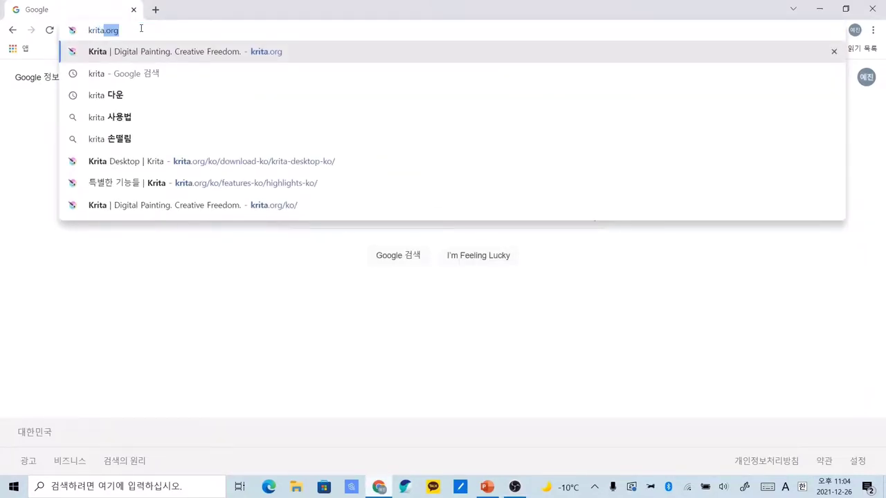
{"action": "type", "text": ".org"}
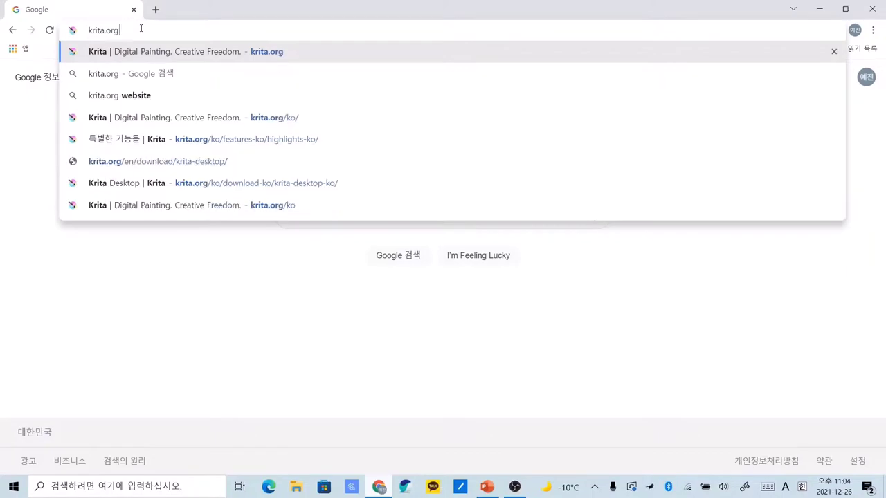
{"action": "key", "text": "Return"}
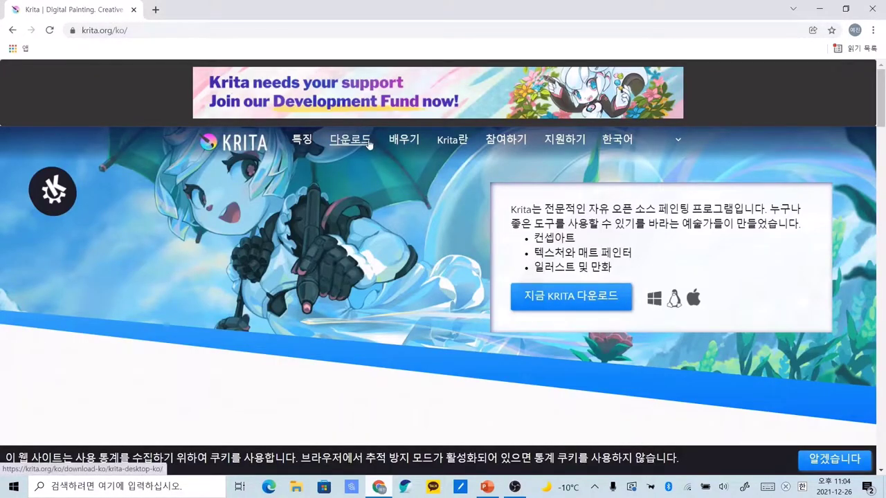
{"action": "left_click", "coordinate": [365, 142]}
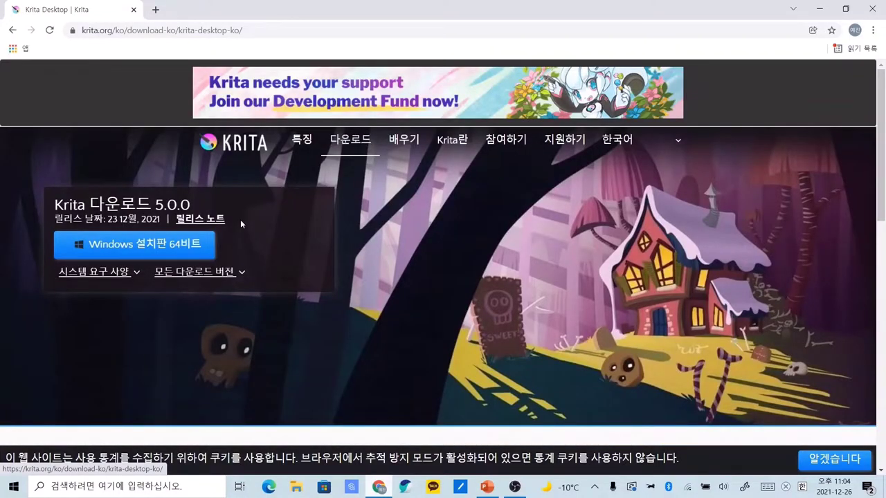
{"action": "left_click", "coordinate": [164, 250]}
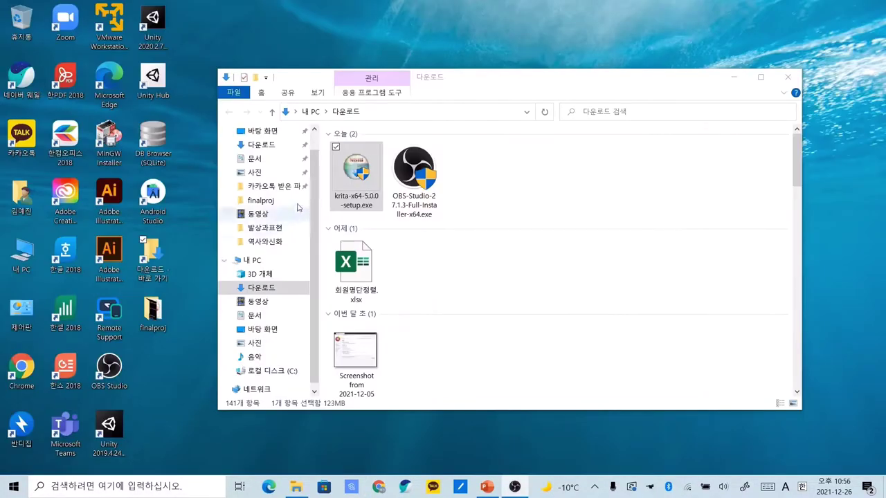
Run krita-x64-5.0.0-setup.exe from the Downloads folder.
{"action": "left_click", "coordinate": [367, 177]}
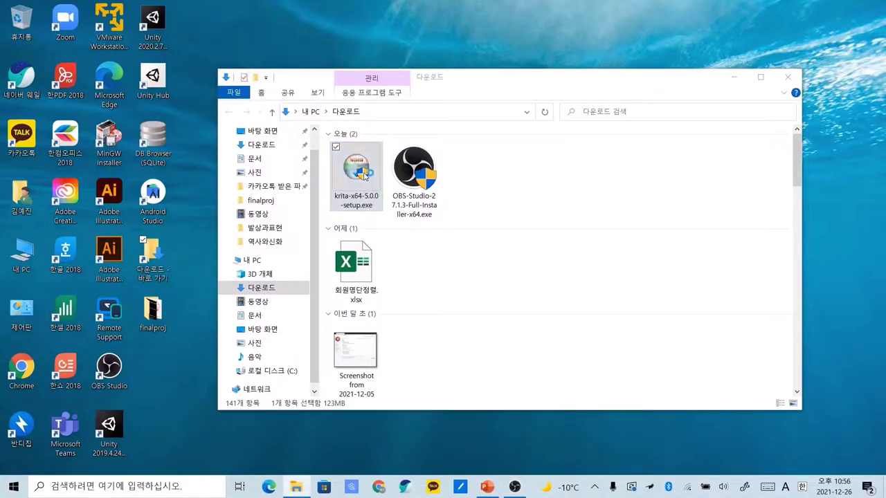
{"action": "left_click", "coordinate": [365, 176]}
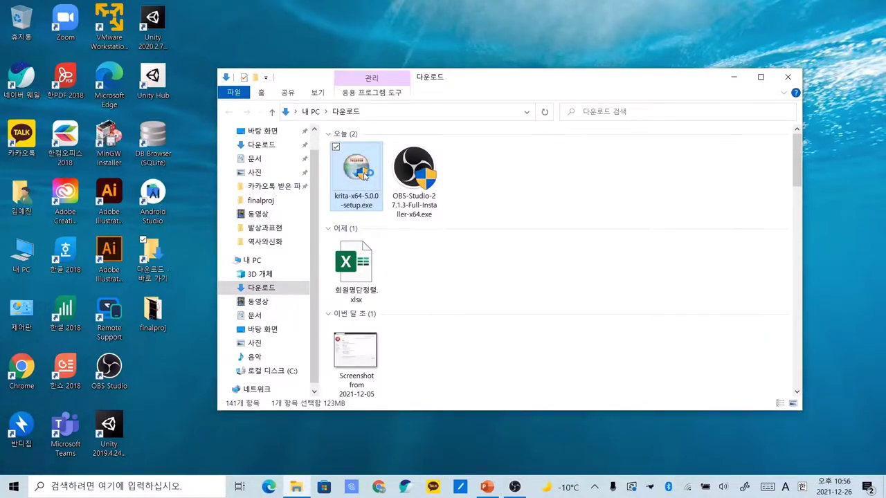
{"action": "double_click", "coordinate": [365, 176]}
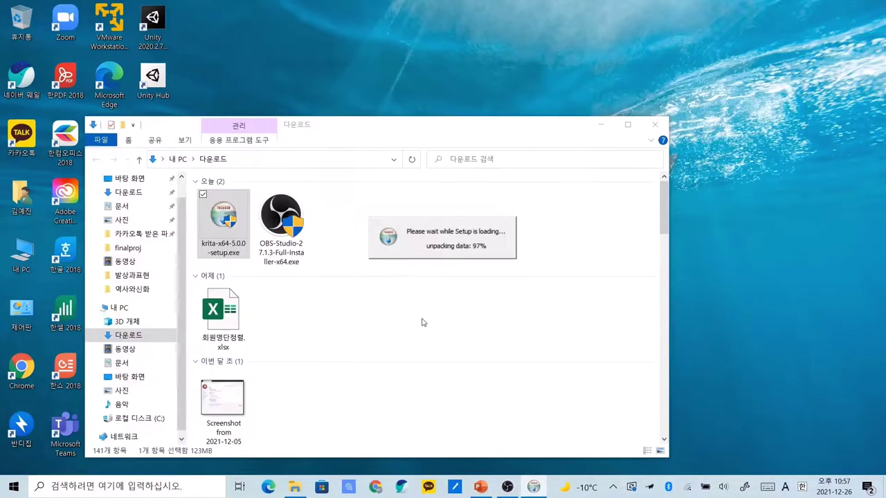
Accept the license and install Krita 5.0.0 with default folder and Start Menu settings.
{"action": "left_click", "coordinate": [456, 270]}
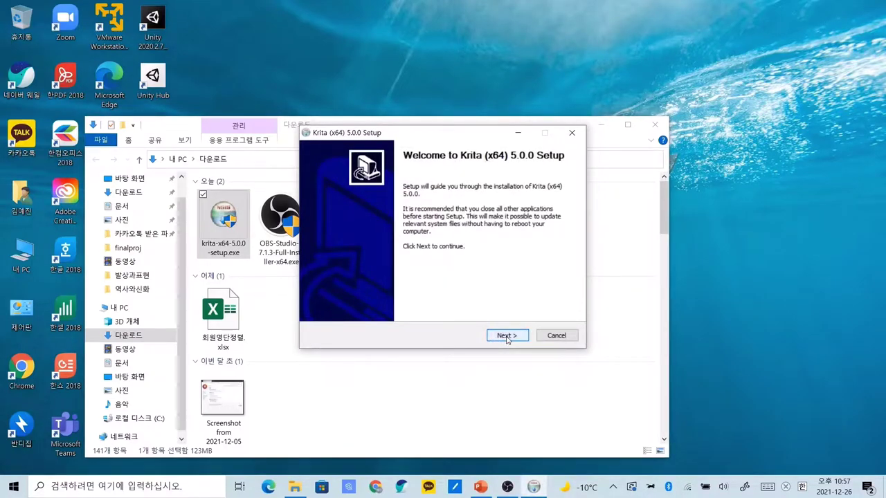
{"action": "left_click", "coordinate": [507, 337]}
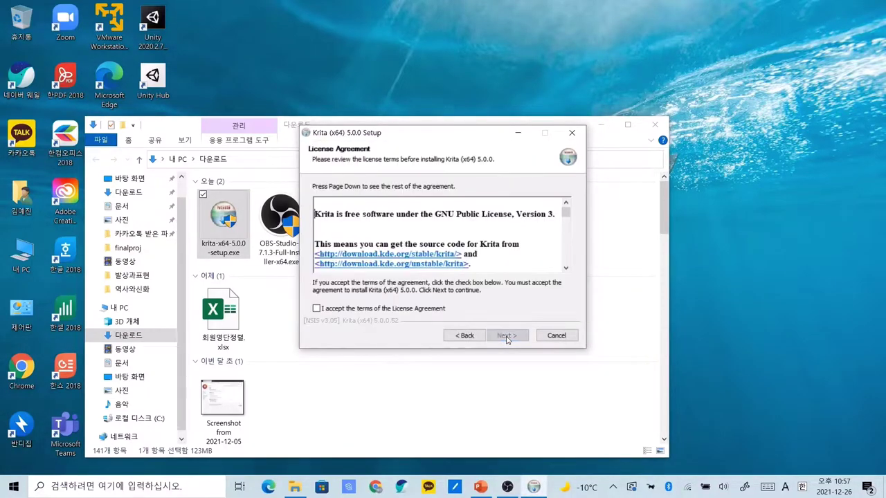
{"action": "left_click", "coordinate": [436, 310]}
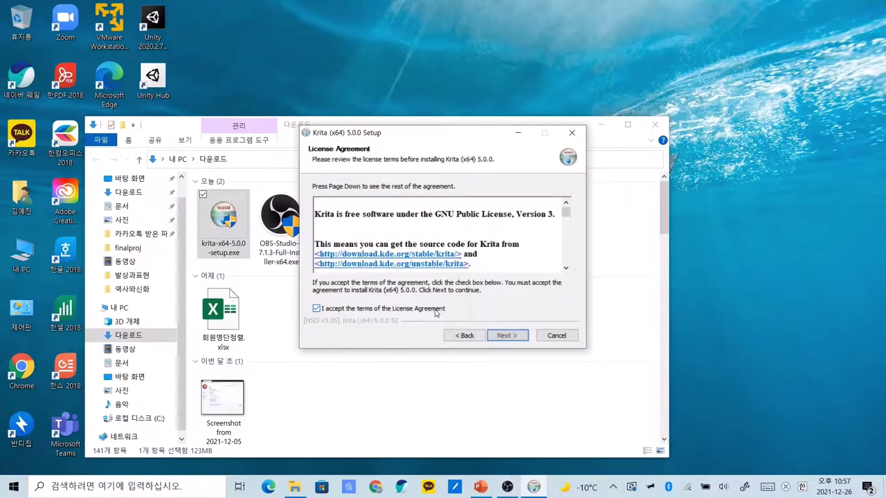
{"action": "left_click", "coordinate": [518, 337]}
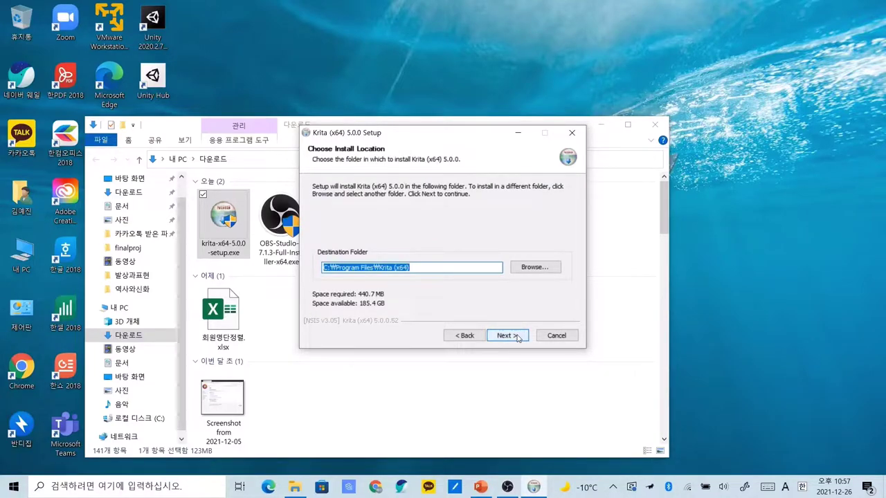
{"action": "left_click", "coordinate": [518, 337]}
{"action": "left_click", "coordinate": [518, 337]}
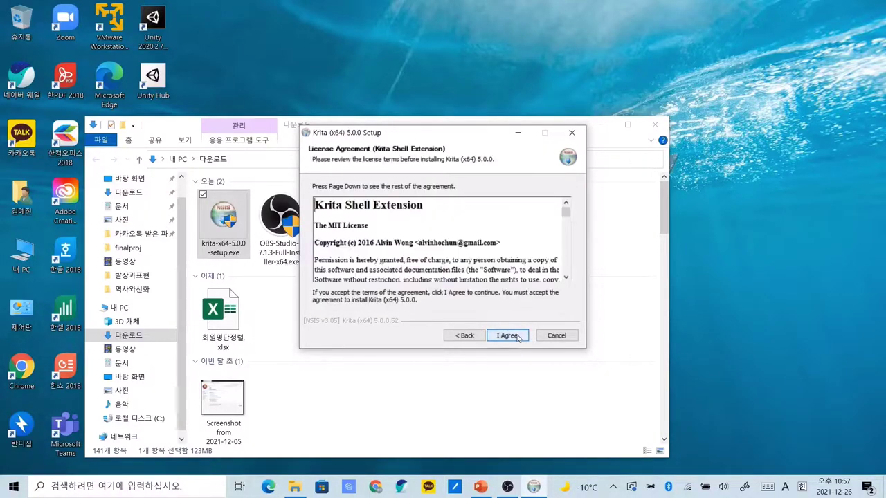
{"action": "left_click", "coordinate": [517, 337]}
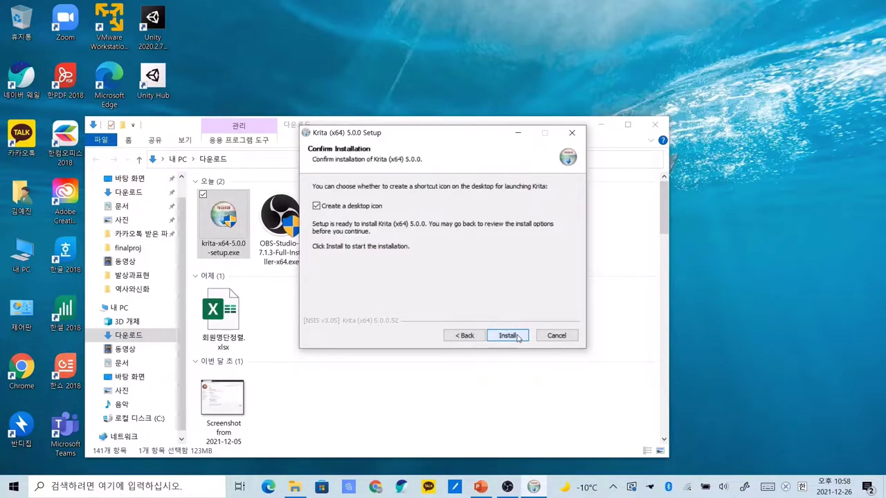
{"action": "left_click", "coordinate": [517, 337]}
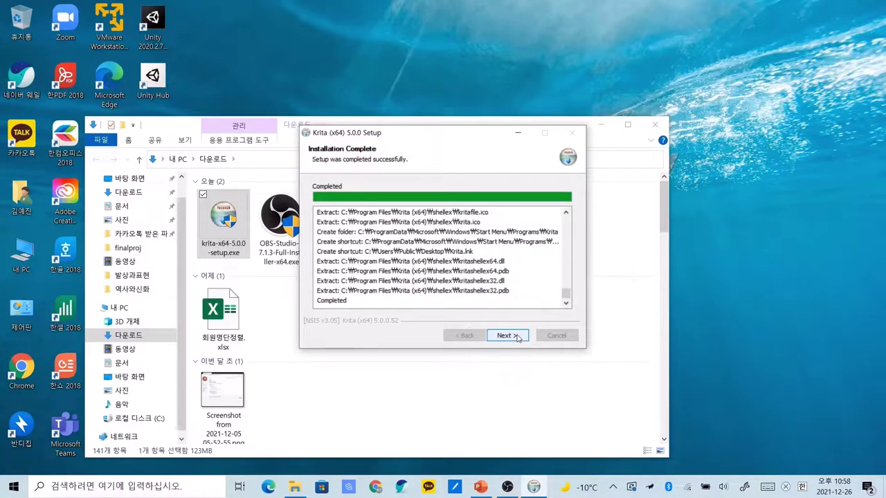
{"action": "left_click", "coordinate": [518, 337]}
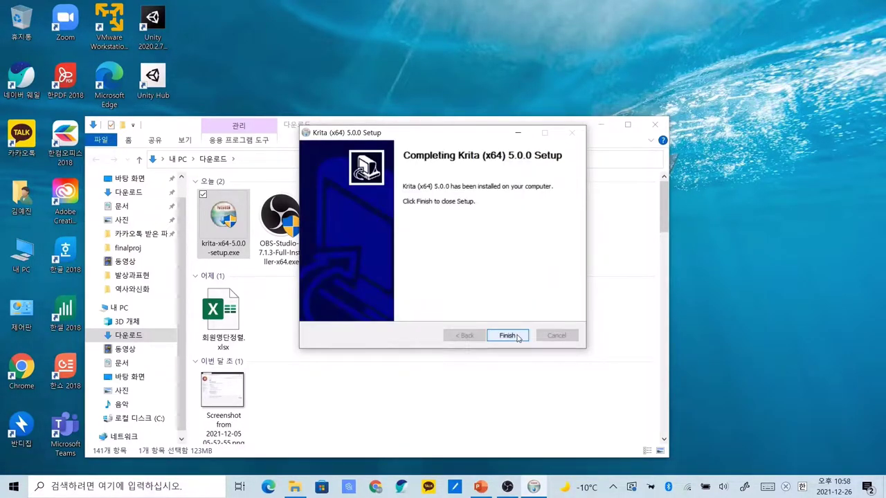
{"action": "left_click", "coordinate": [518, 337]}
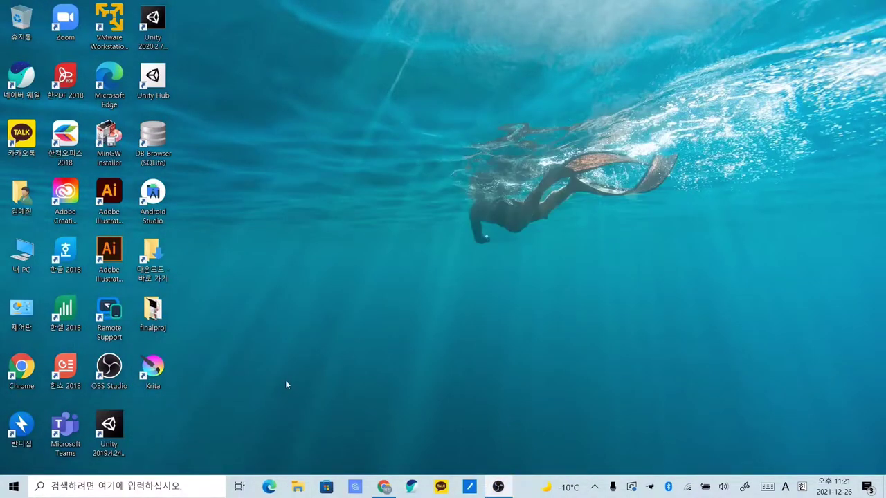
Launch Krita 5.0.0 from its new desktop shortcut.
{"action": "left_click", "coordinate": [147, 374]}
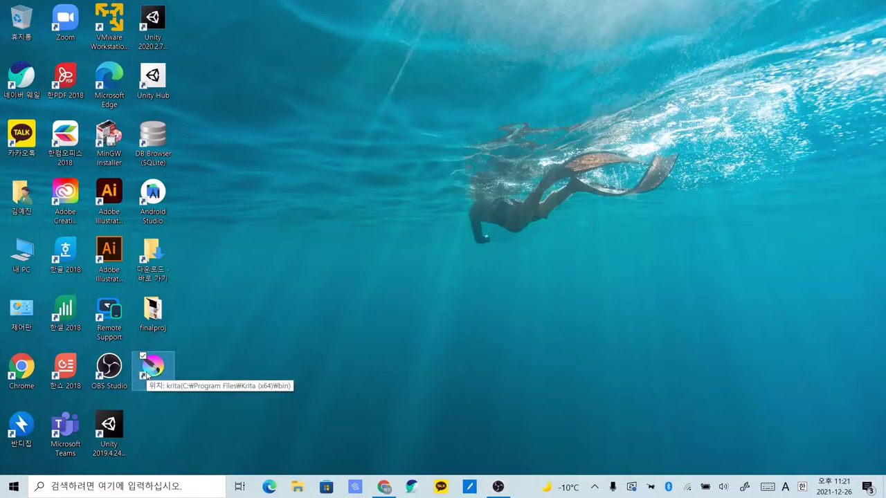
{"action": "double_click", "coordinate": [146, 374]}
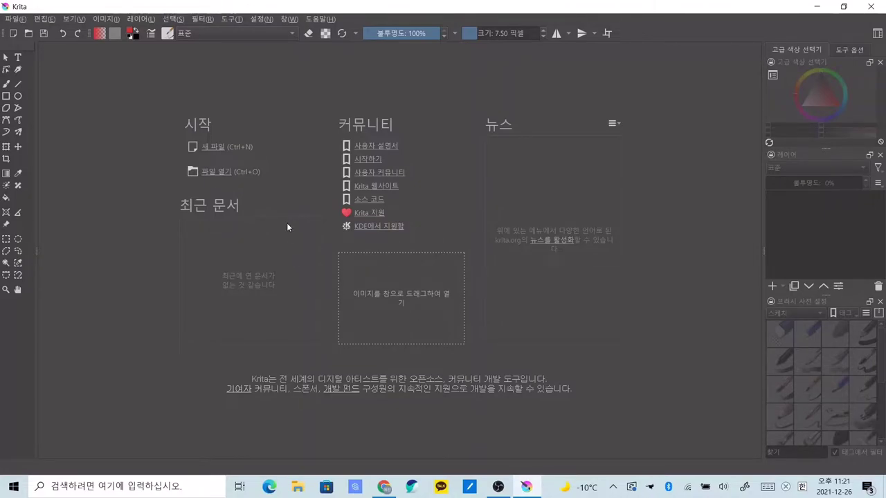
Create a 4960 × 3508 px canvas from the A3 가로 방향 design template.
{"action": "left_click", "coordinate": [211, 147]}
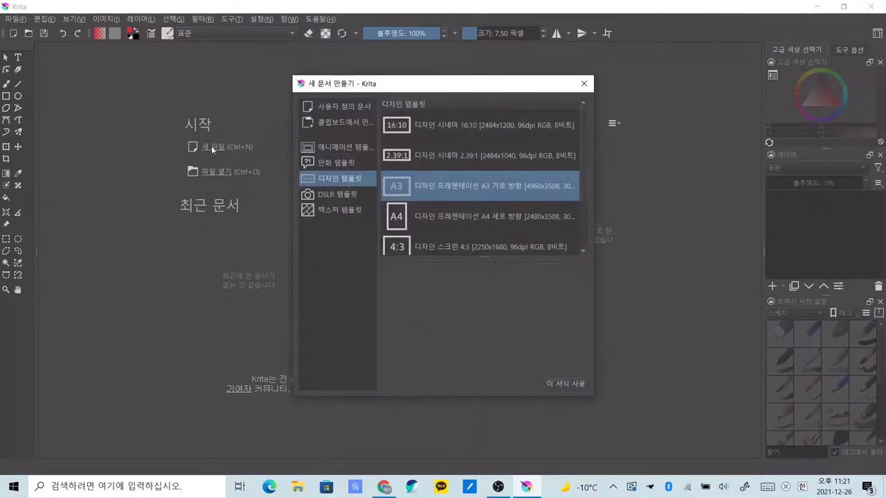
{"action": "left_click", "coordinate": [350, 108]}
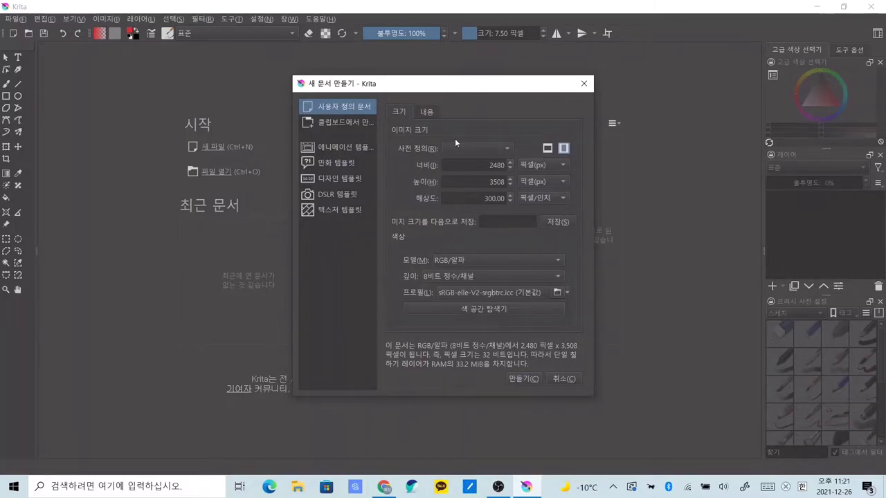
{"action": "left_click", "coordinate": [545, 165]}
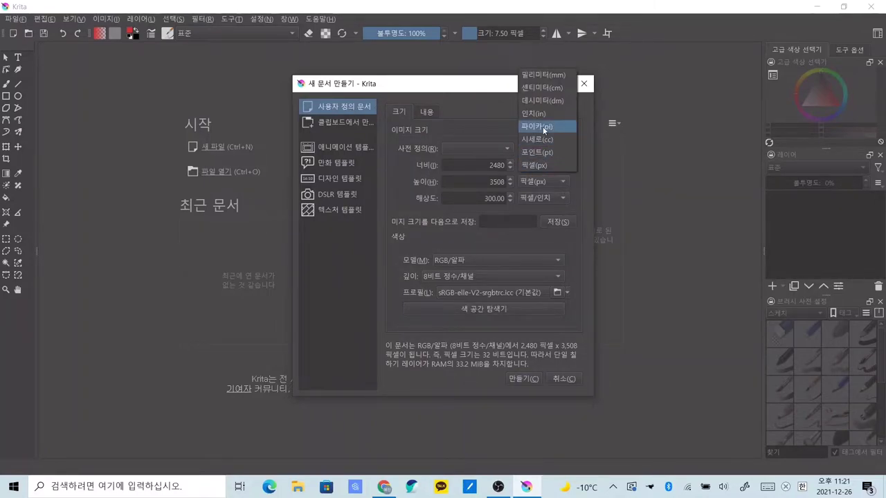
{"action": "left_click", "coordinate": [467, 133]}
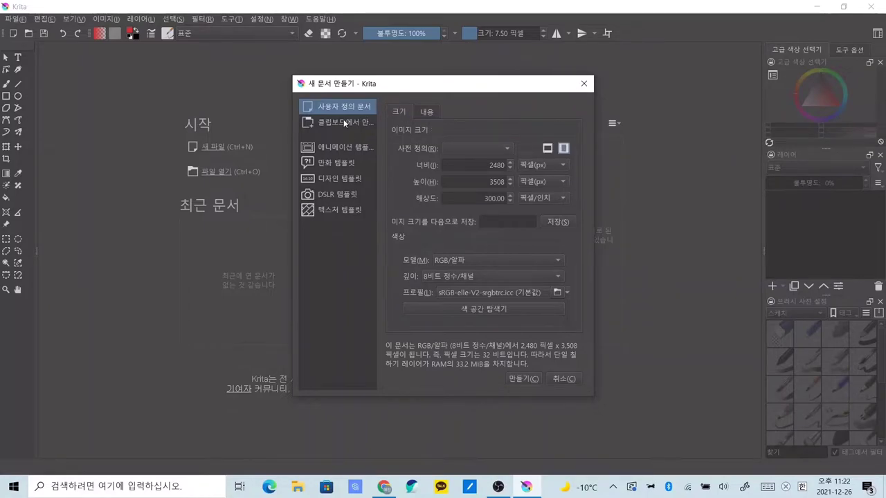
{"action": "left_click", "coordinate": [348, 152]}
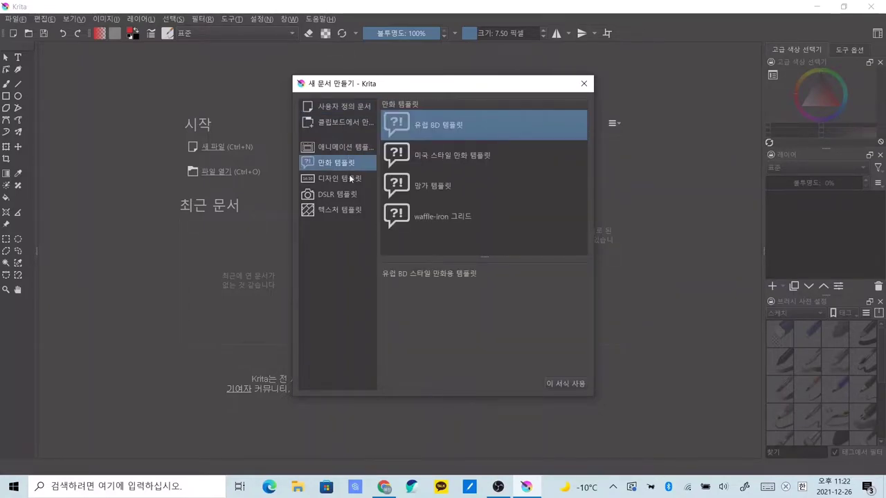
{"action": "left_click", "coordinate": [350, 179]}
{"action": "scroll", "coordinate": [416, 169], "scroll_direction": "down", "scroll_amount": 1}
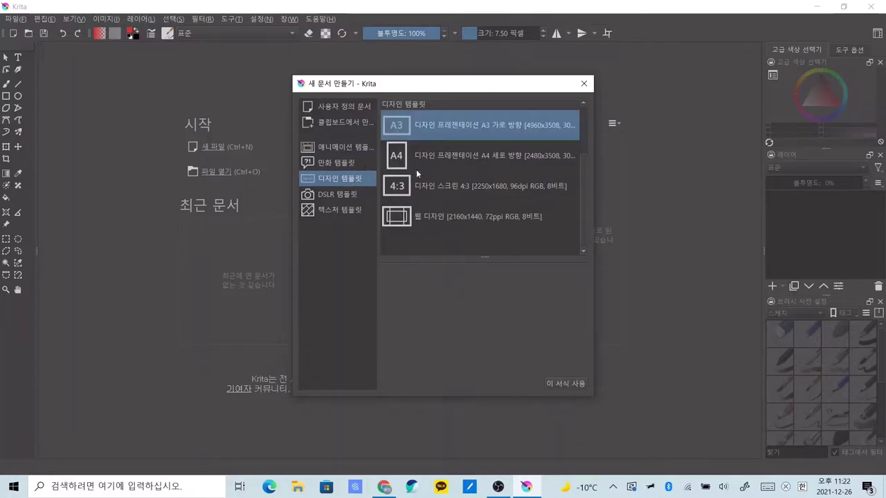
{"action": "scroll", "coordinate": [418, 168], "scroll_direction": "up", "scroll_amount": 1}
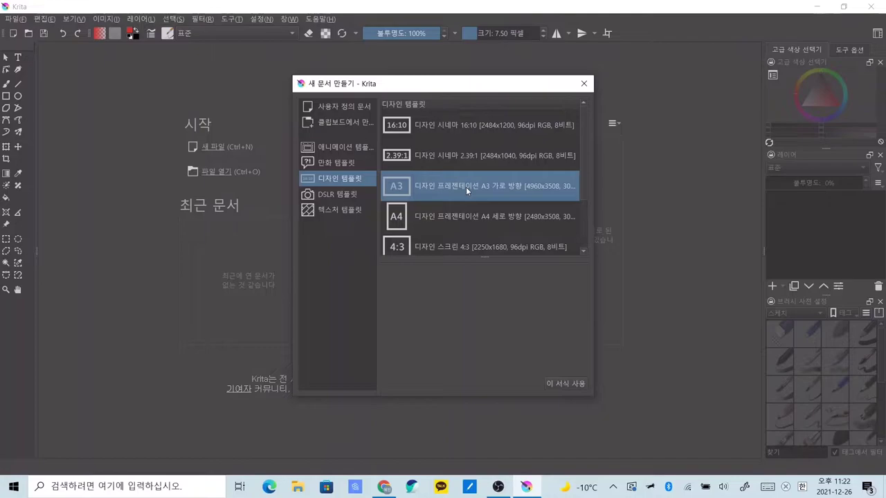
{"action": "left_click", "coordinate": [563, 384]}
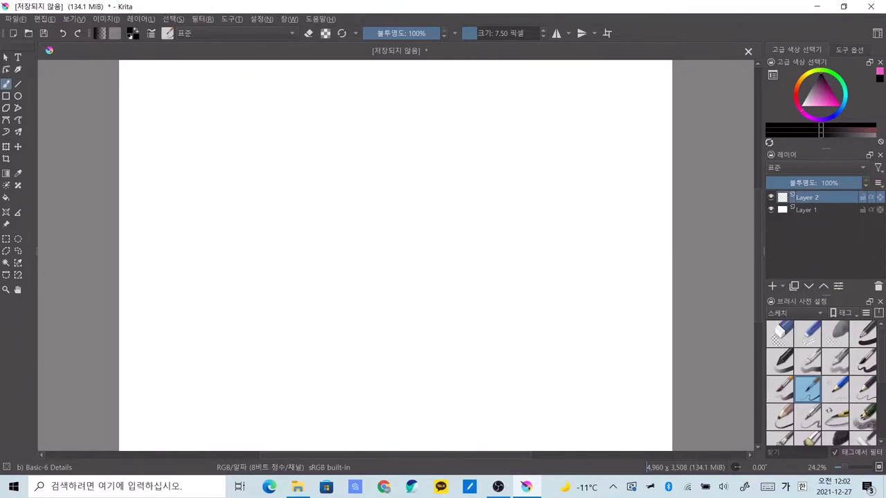
Select Layer 1, return to Layer 2, and show the add-layer type list.
{"action": "left_click", "coordinate": [811, 210]}
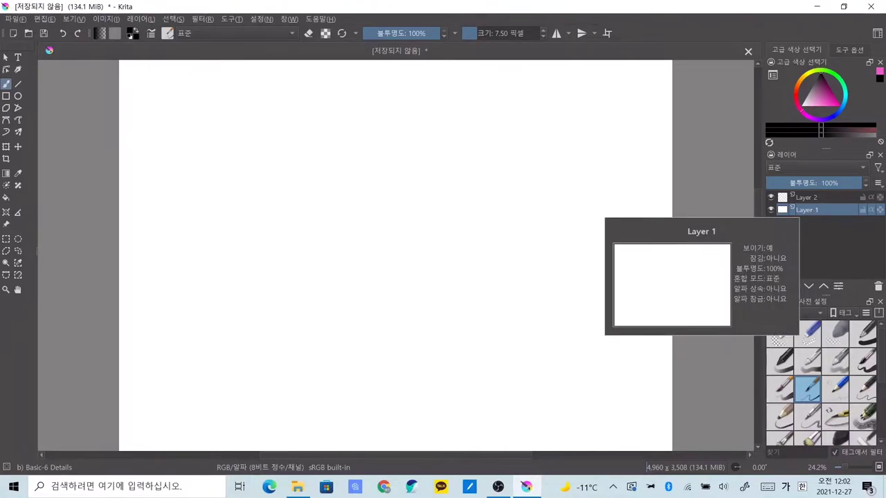
{"action": "key", "text": "Page_Up"}
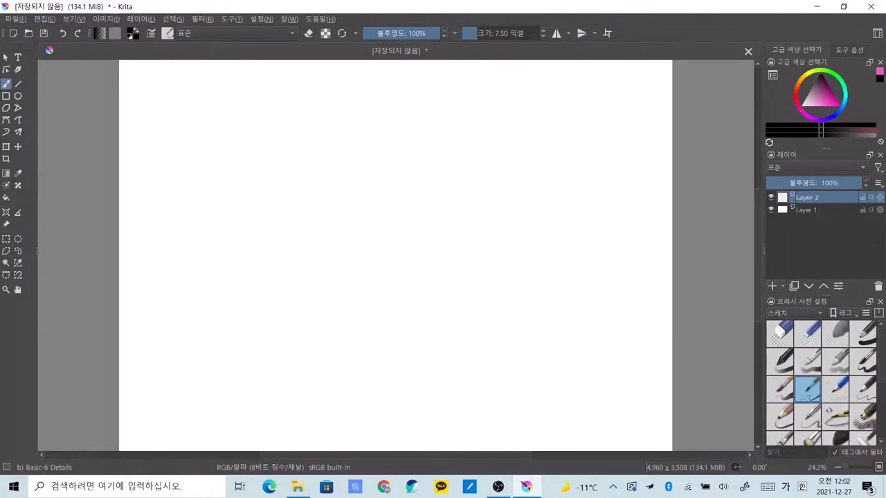
{"action": "left_click", "coordinate": [783, 285]}
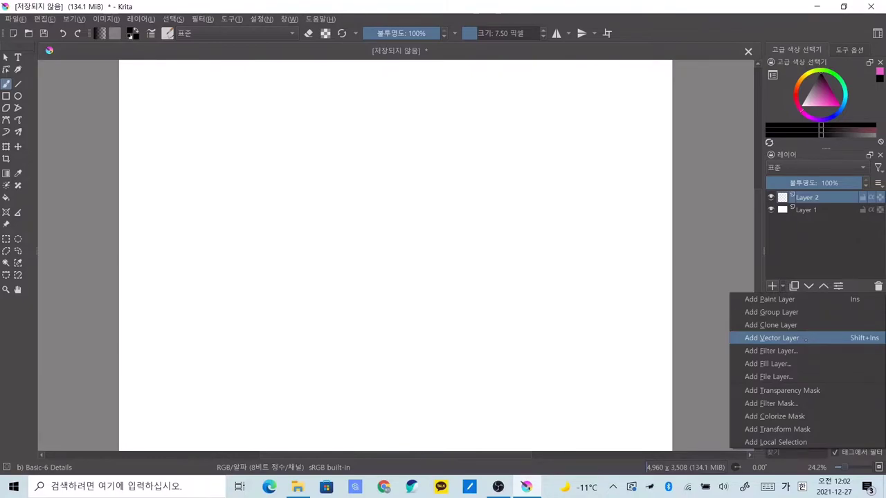
Add 벡터 레이어 3 and 칠하기 레이어 4 above Layer 2, then select 벡터 레이어 3.
{"action": "left_click", "coordinate": [803, 338]}
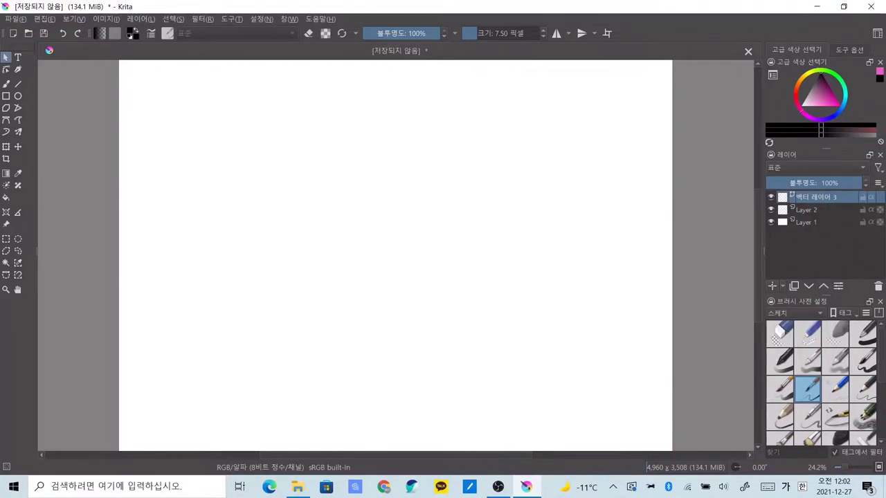
{"action": "key", "text": "Insert"}
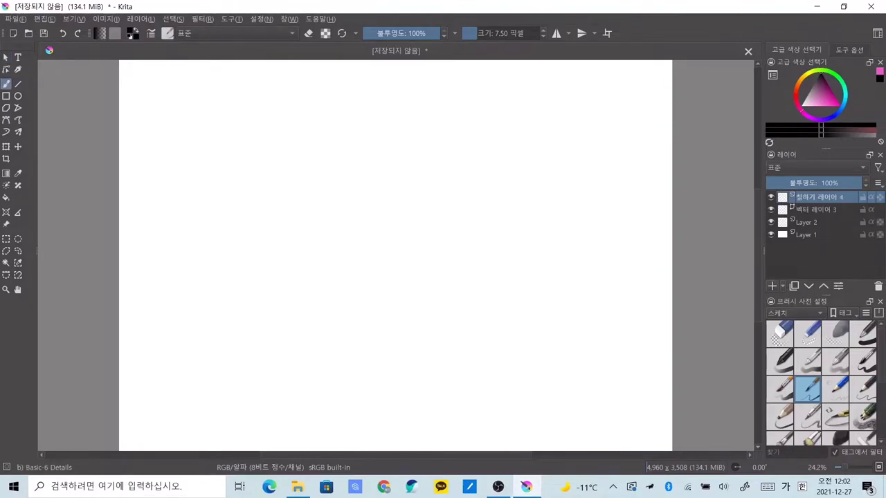
{"action": "left_click", "coordinate": [833, 210]}
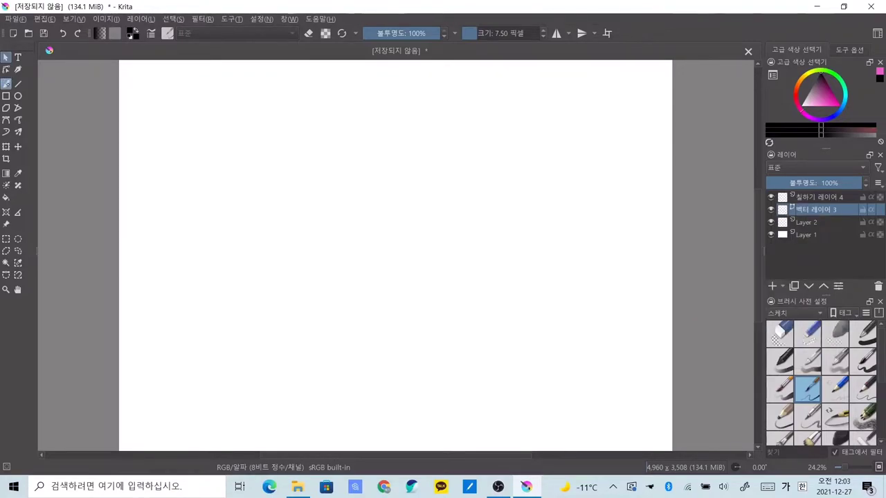
Draw a black freehand heart outline on 칠하기 레이어 4 in the lower right.
{"action": "left_click", "coordinate": [6, 83]}
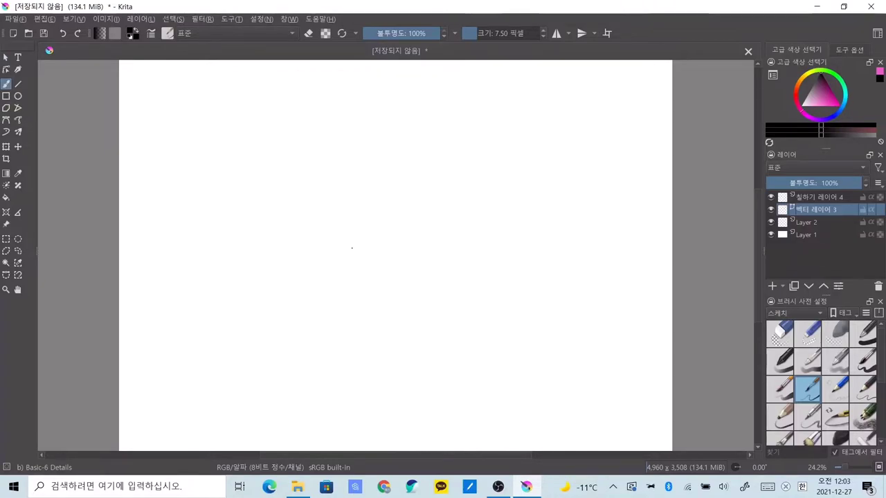
{"action": "left_click", "coordinate": [301, 275]}
{"action": "left_click", "coordinate": [301, 203]}
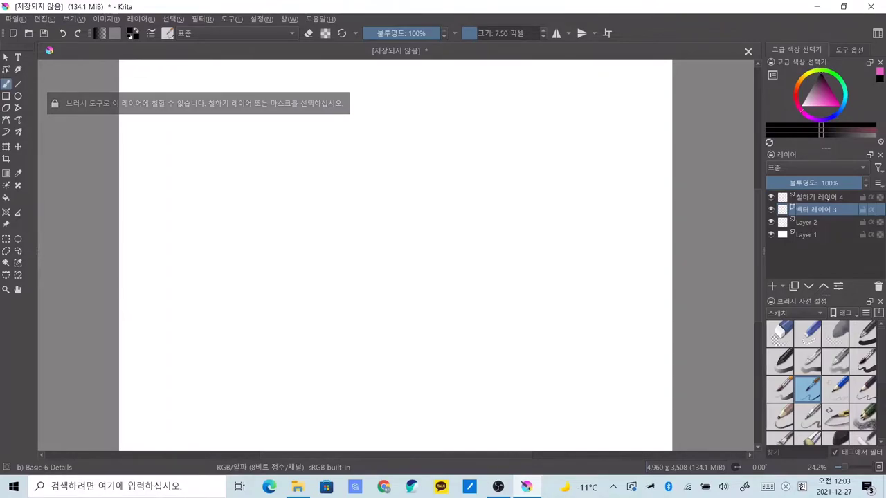
{"action": "left_click", "coordinate": [818, 197]}
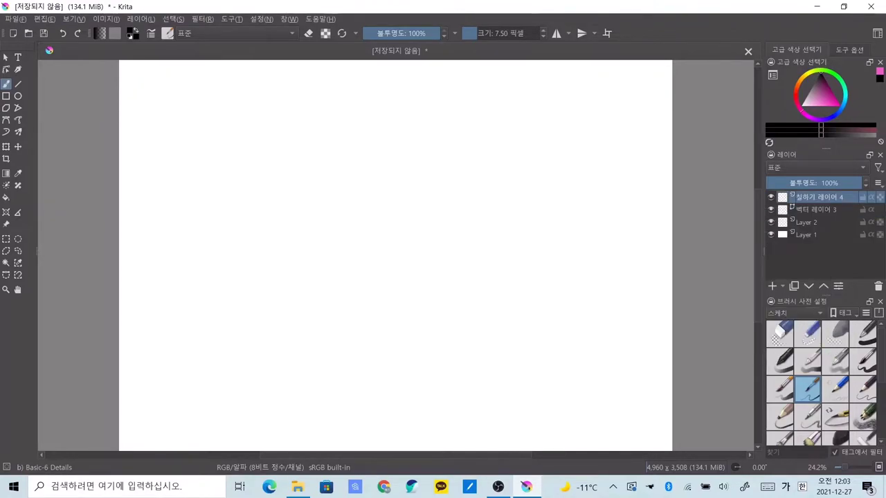
{"action": "mouse_move", "coordinate": [522, 306]}
{"action": "left_mouse_down"}
{"action": "mouse_move", "coordinate": [466, 317]}
{"action": "mouse_move", "coordinate": [542, 370]}
{"action": "left_mouse_up"}
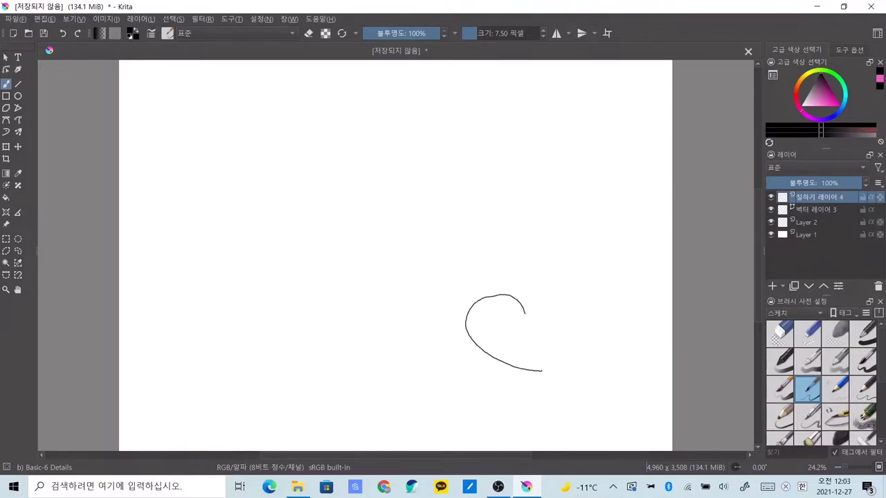
{"action": "mouse_move", "coordinate": [524, 312]}
{"action": "left_mouse_down"}
{"action": "mouse_move", "coordinate": [544, 283]}
{"action": "mouse_move", "coordinate": [579, 351]}
{"action": "mouse_move", "coordinate": [543, 374]}
{"action": "left_mouse_up"}
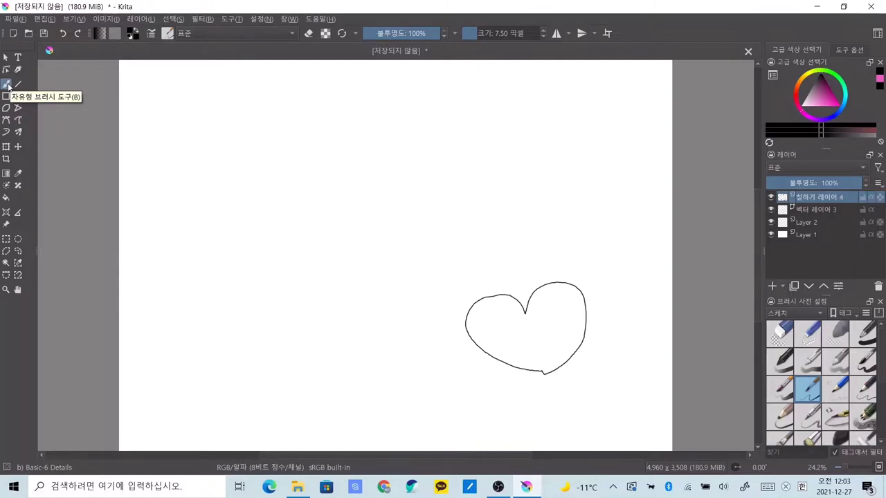
Switch to 벡터 레이어 3 and drag on the canvas above the heart.
{"action": "key", "text": "Page_Down"}
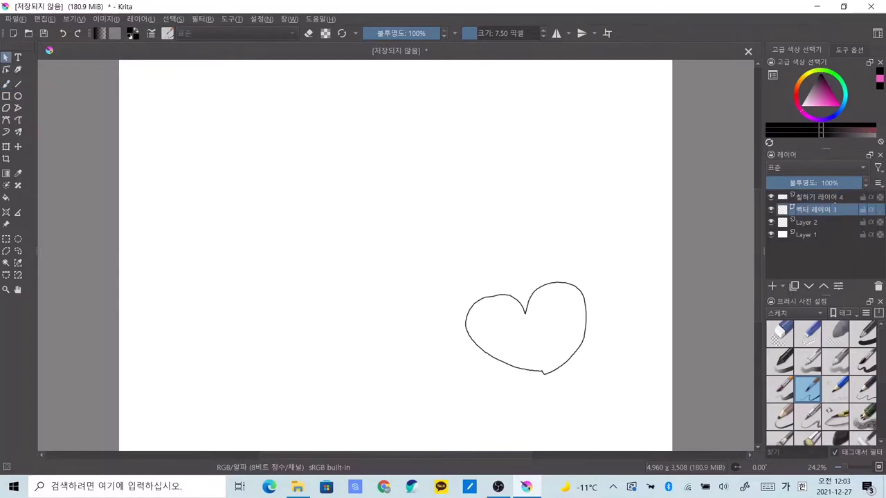
{"action": "left_click_drag", "start_coordinate": [526, 264], "coordinate": [572, 200]}
{"action": "left_click_drag", "start_coordinate": [549, 272], "coordinate": [566, 227]}
Draw a thick wavy calligraphy stroke across the upper page.
{"action": "key", "text": "b"}
{"action": "left_click", "coordinate": [553, 242]}
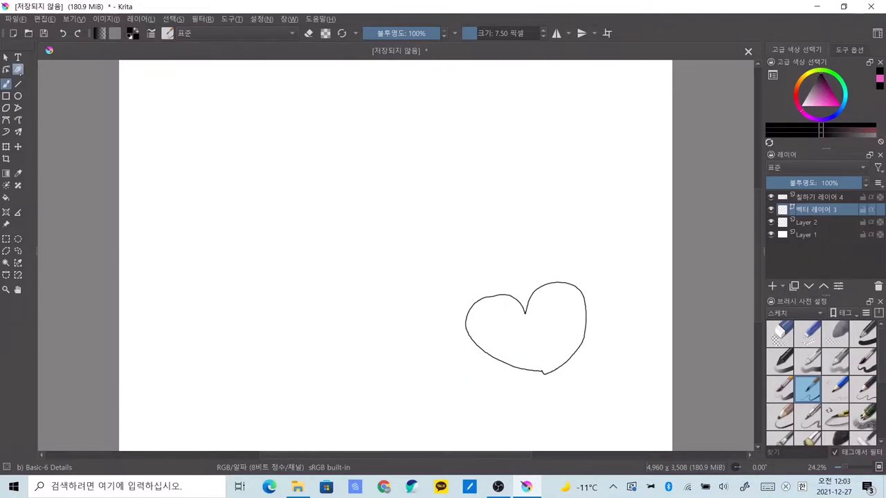
{"action": "left_click", "coordinate": [18, 69]}
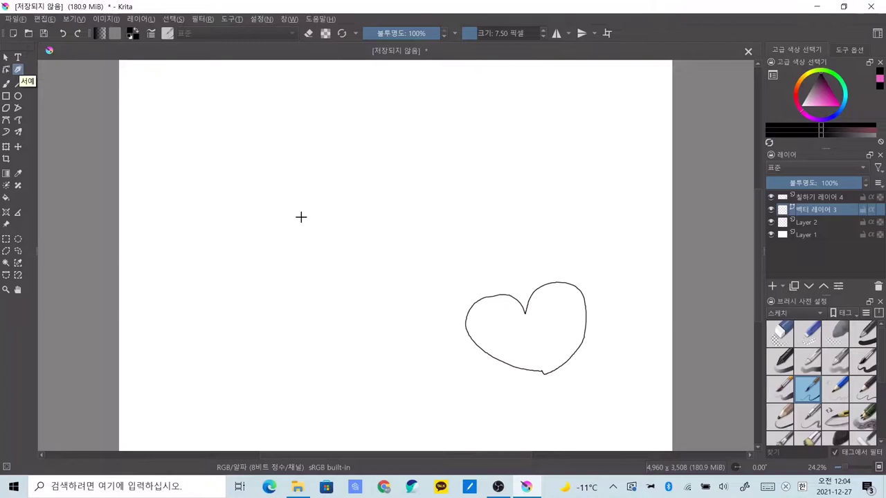
{"action": "mouse_move", "coordinate": [301, 222]}
{"action": "left_mouse_down"}
{"action": "mouse_move", "coordinate": [351, 174]}
{"action": "mouse_move", "coordinate": [376, 210]}
{"action": "mouse_move", "coordinate": [405, 184]}
{"action": "mouse_move", "coordinate": [468, 226]}
{"action": "left_mouse_up"}
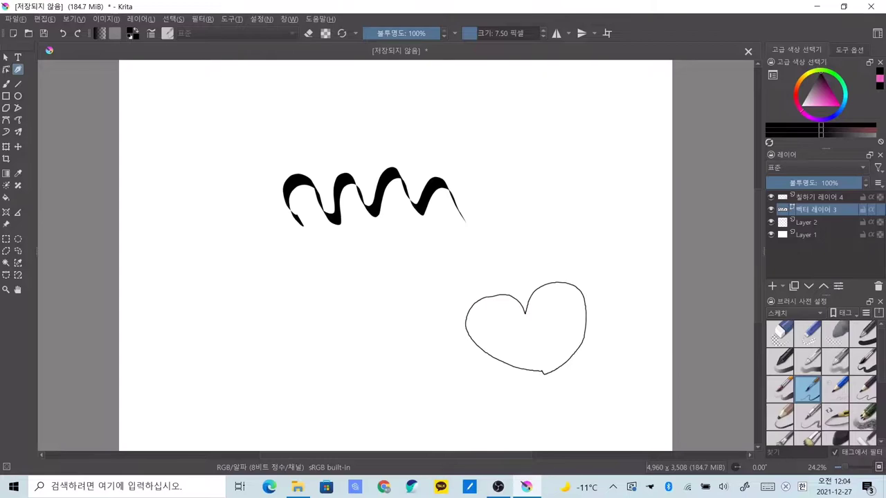
Add a thick diagonal calligraphic slash to the right of the wave.
{"action": "key", "text": "Page_Up"}
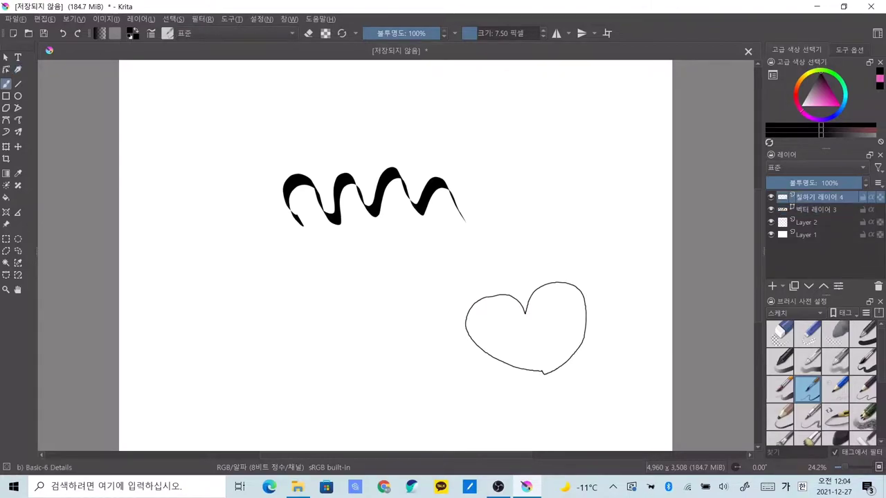
{"action": "left_click", "coordinate": [18, 70]}
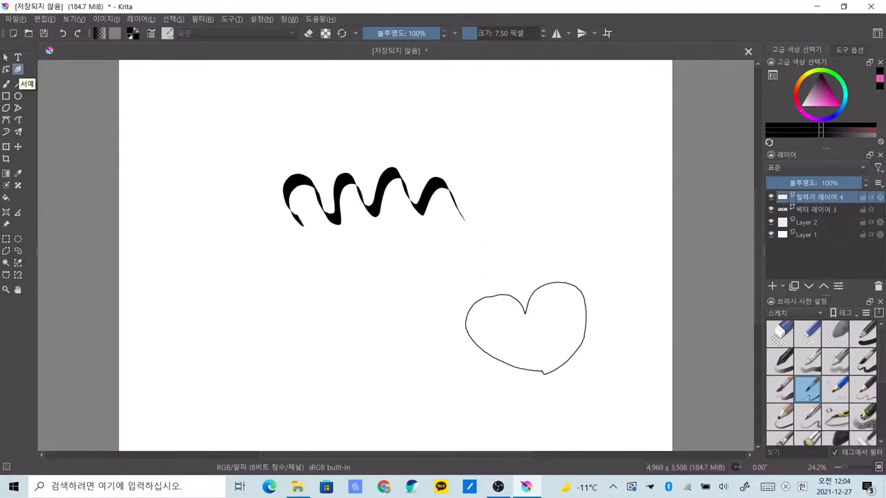
{"action": "left_click_drag", "start_coordinate": [451, 262], "coordinate": [516, 180]}
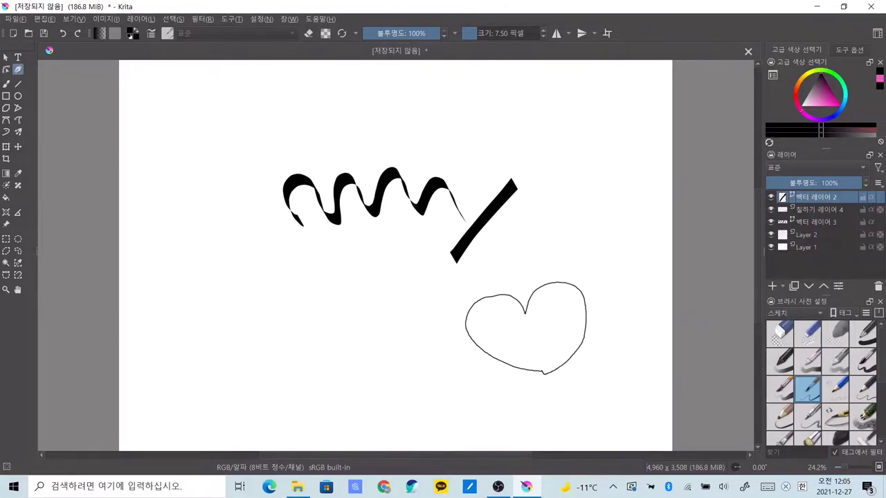
{"action": "left_click_drag", "start_coordinate": [61, 119], "coordinate": [53, 184]}
Delete the three practice layers, then add a fresh vector layer and paint layer.
{"action": "left_click", "coordinate": [878, 287]}
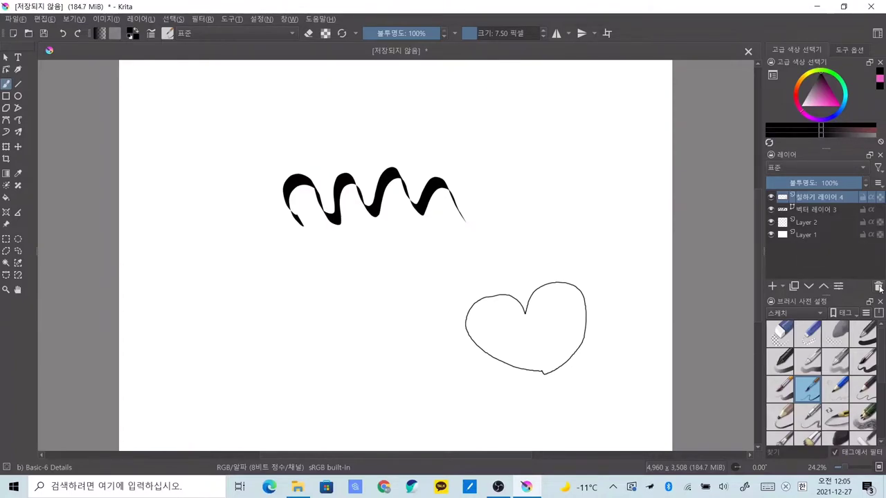
{"action": "left_click", "coordinate": [878, 286]}
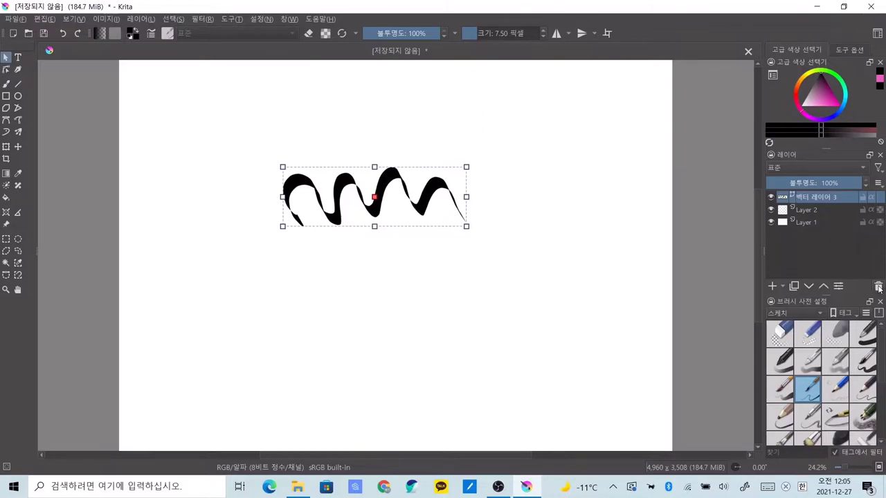
{"action": "left_click", "coordinate": [878, 286]}
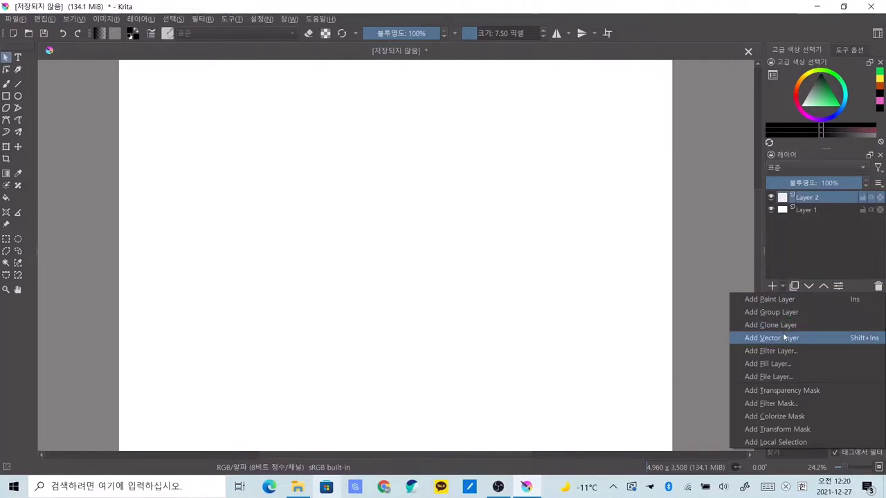
{"action": "left_click", "coordinate": [783, 337]}
{"action": "left_click", "coordinate": [769, 286]}
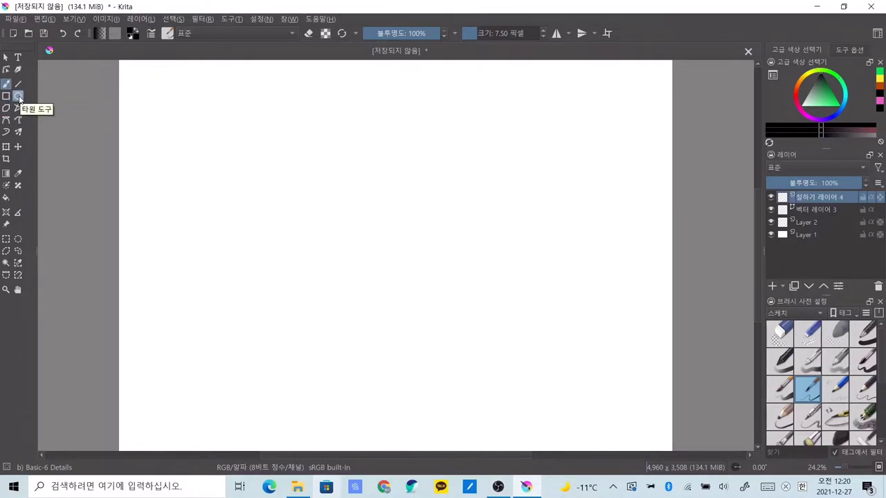
{"action": "left_click", "coordinate": [19, 97]}
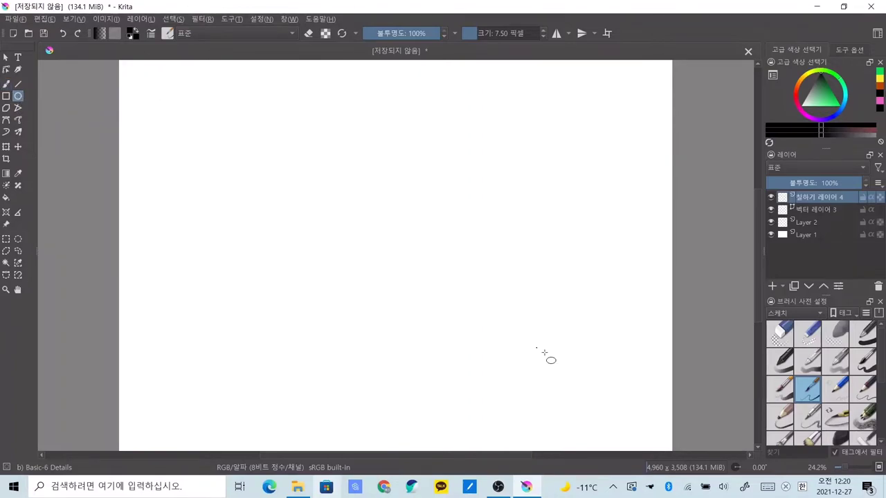
{"action": "left_click_drag", "start_coordinate": [492, 245], "coordinate": [521, 297]}
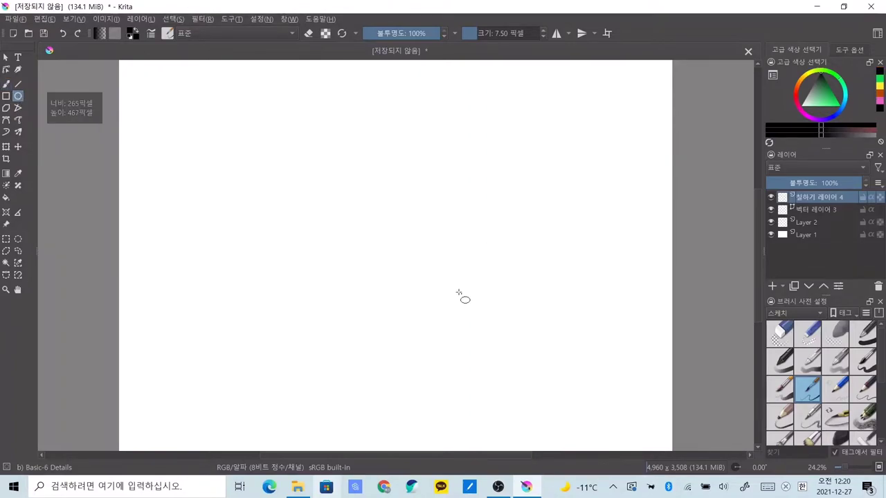
{"action": "left_click_drag", "start_coordinate": [455, 288], "coordinate": [522, 341]}
{"action": "left_click_drag", "start_coordinate": [455, 341], "coordinate": [519, 287]}
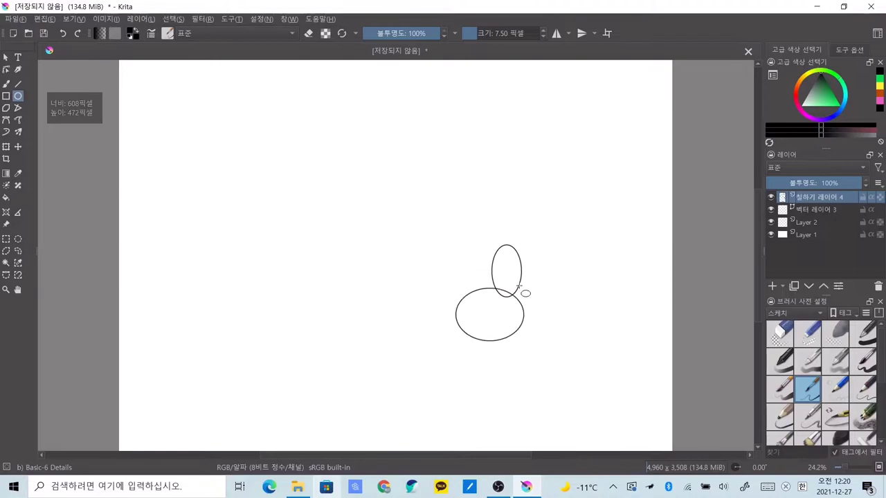
{"action": "mouse_move", "coordinate": [535, 251]}
{"action": "left_mouse_down"}
{"action": "mouse_move", "coordinate": [591, 308]}
{"action": "mouse_move", "coordinate": [565, 284]}
{"action": "mouse_move", "coordinate": [586, 316]}
{"action": "mouse_move", "coordinate": [619, 334]}
{"action": "left_mouse_up"}
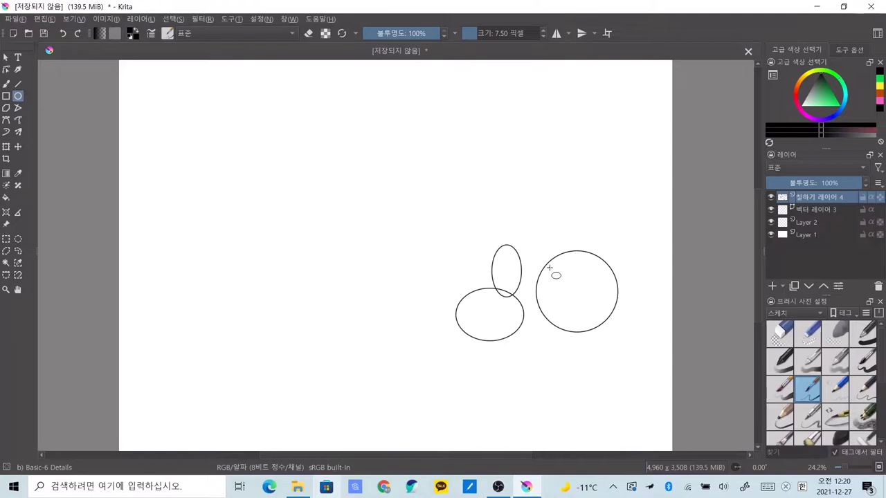
{"action": "mouse_move", "coordinate": [515, 160]}
{"action": "left_mouse_down"}
{"action": "mouse_move", "coordinate": [541, 194]}
{"action": "mouse_move", "coordinate": [547, 278]}
{"action": "mouse_move", "coordinate": [495, 136]}
{"action": "mouse_move", "coordinate": [504, 276]}
{"action": "mouse_move", "coordinate": [509, 229]}
{"action": "left_mouse_up"}
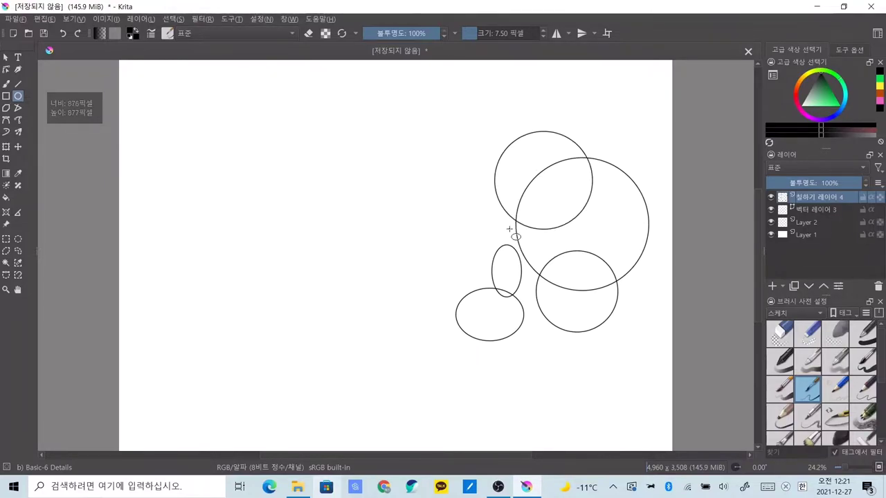
{"action": "key", "text": "ctrl+z"}
{"action": "key", "text": "ctrl+z"}
{"action": "key", "text": "ctrl+z"}
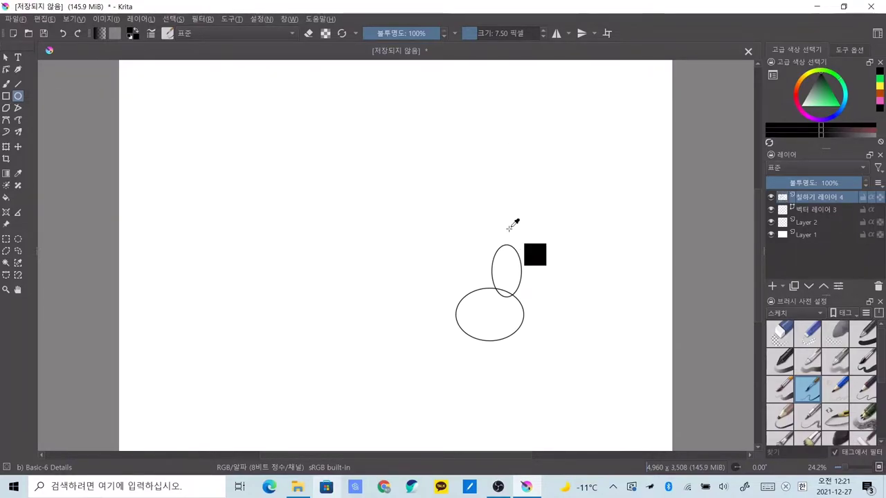
{"action": "key", "text": "ctrl+z"}
{"action": "key", "text": "ctrl+z"}
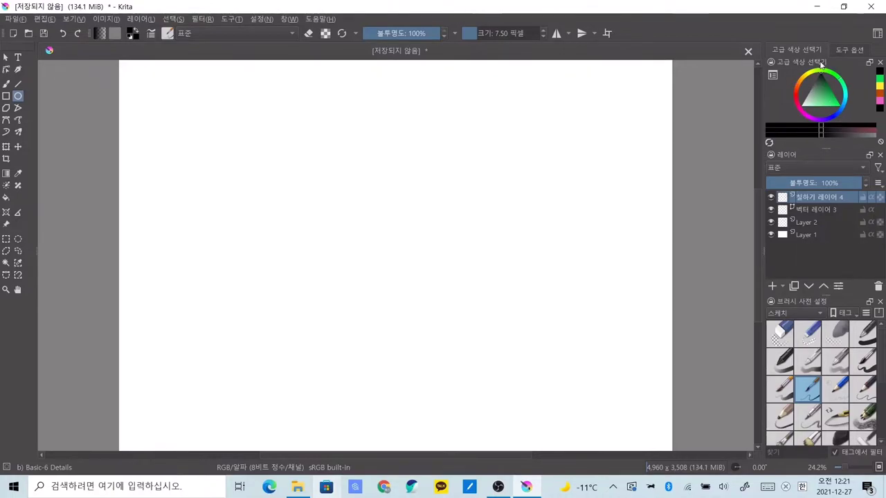
Set the drawing colour to dark orange-brown in the Advanced Color Selector.
{"action": "left_click", "coordinate": [819, 92]}
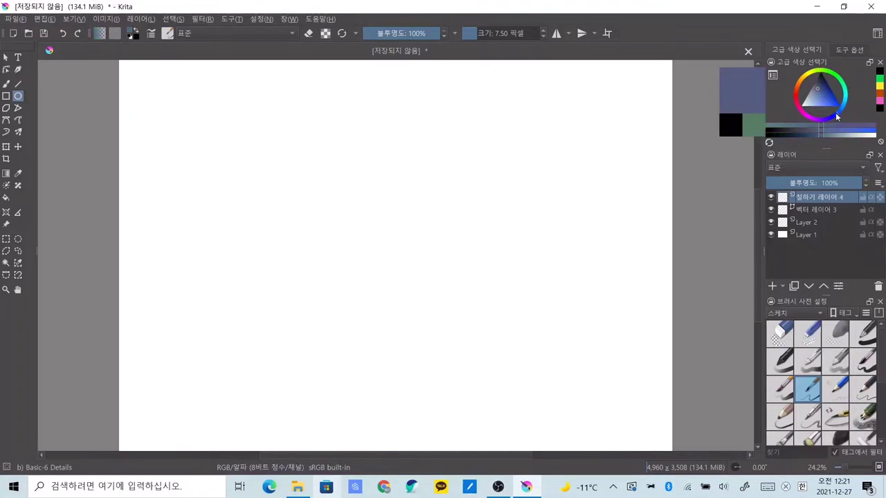
{"action": "left_click_drag", "start_coordinate": [841, 70], "coordinate": [799, 91]}
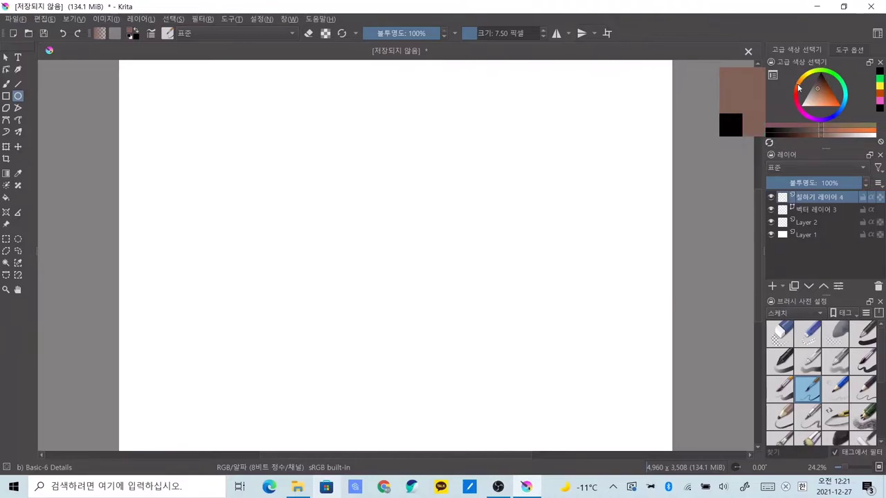
{"action": "left_click", "coordinate": [828, 88]}
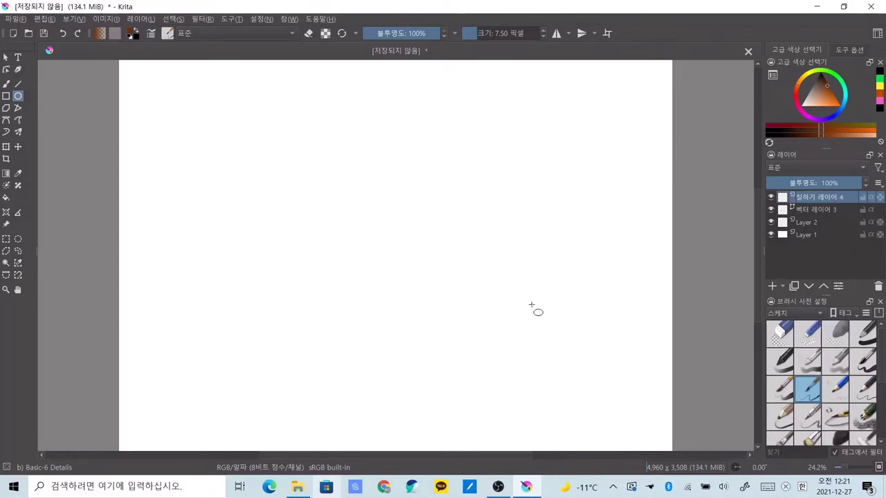
Draw a circle outline in the upper middle of the page, replacing a misplaced one.
{"action": "mouse_move", "coordinate": [525, 291]}
{"action": "left_mouse_down"}
{"action": "mouse_move", "coordinate": [588, 372]}
{"action": "mouse_move", "coordinate": [570, 344]}
{"action": "mouse_move", "coordinate": [579, 344]}
{"action": "mouse_move", "coordinate": [625, 411]}
{"action": "mouse_move", "coordinate": [617, 403]}
{"action": "left_mouse_up"}
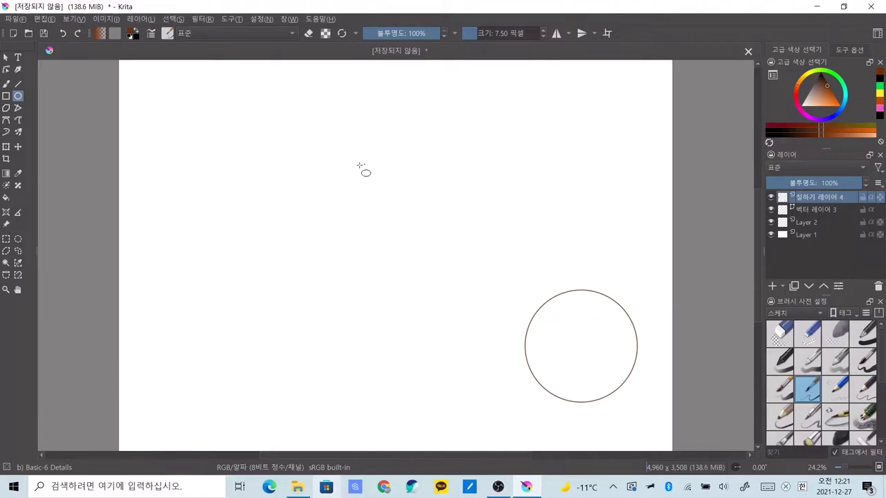
{"action": "key", "text": "ctrl+z"}
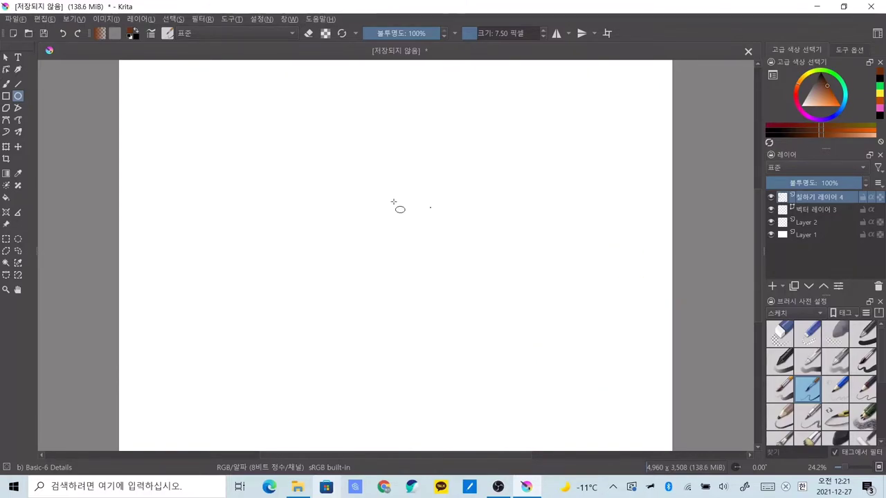
{"action": "left_click_drag", "start_coordinate": [314, 111], "coordinate": [432, 227]}
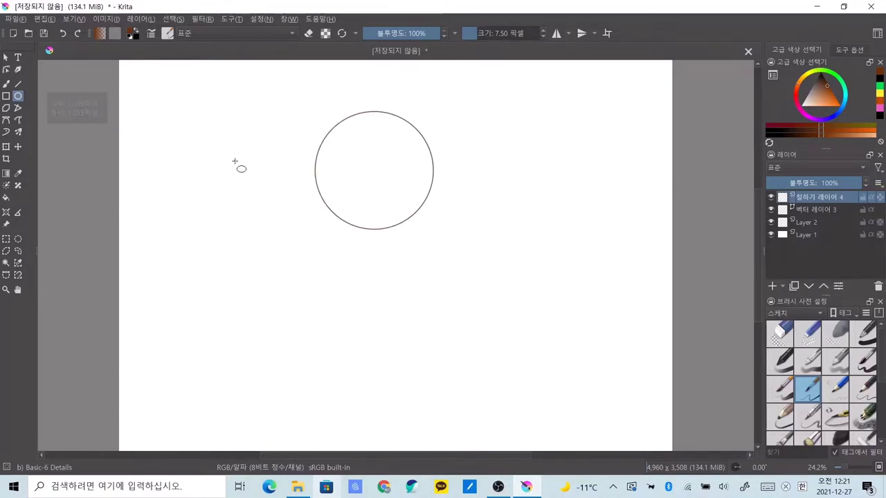
Draw three horizontal and four vertical straight lines across the circle to form a grid.
{"action": "left_click", "coordinate": [18, 84]}
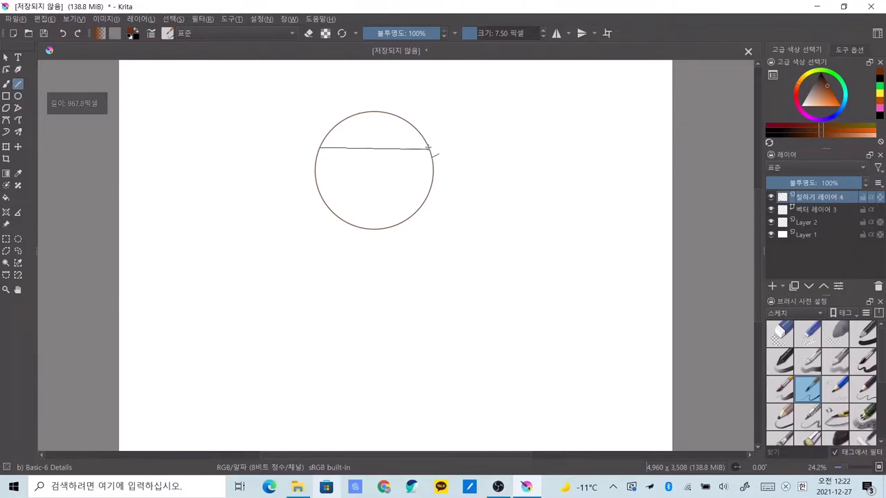
{"action": "left_click_drag", "start_coordinate": [320, 148], "coordinate": [435, 146]}
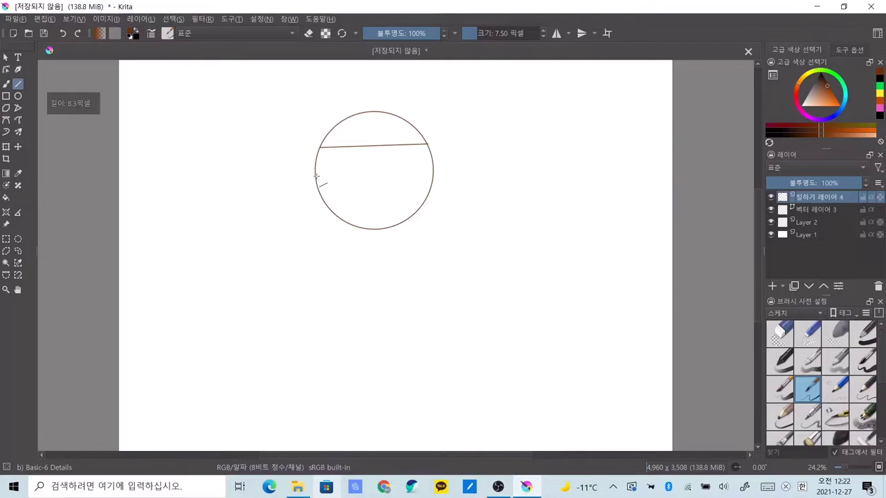
{"action": "left_click_drag", "start_coordinate": [315, 175], "coordinate": [435, 163]}
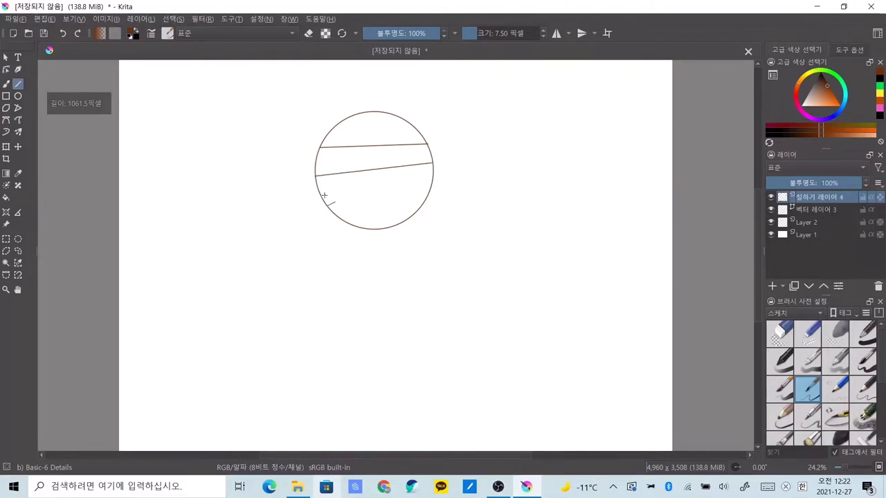
{"action": "left_click_drag", "start_coordinate": [321, 198], "coordinate": [433, 187]}
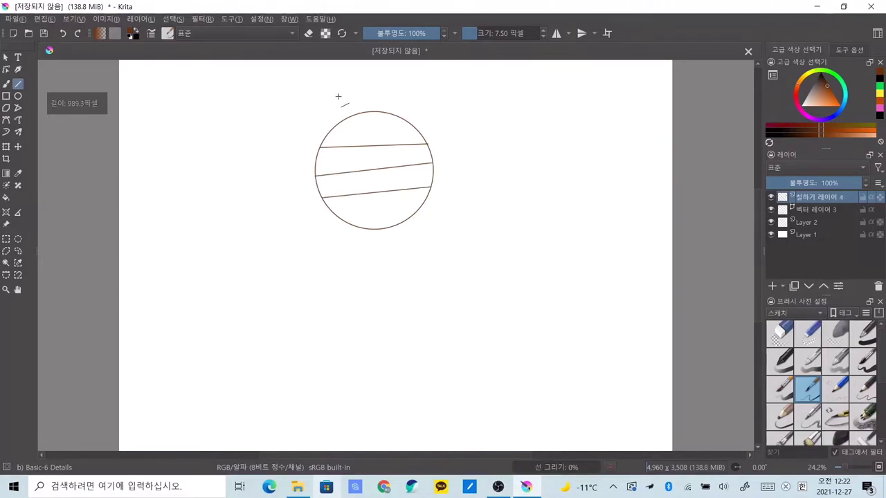
{"action": "left_click_drag", "start_coordinate": [338, 125], "coordinate": [340, 216]}
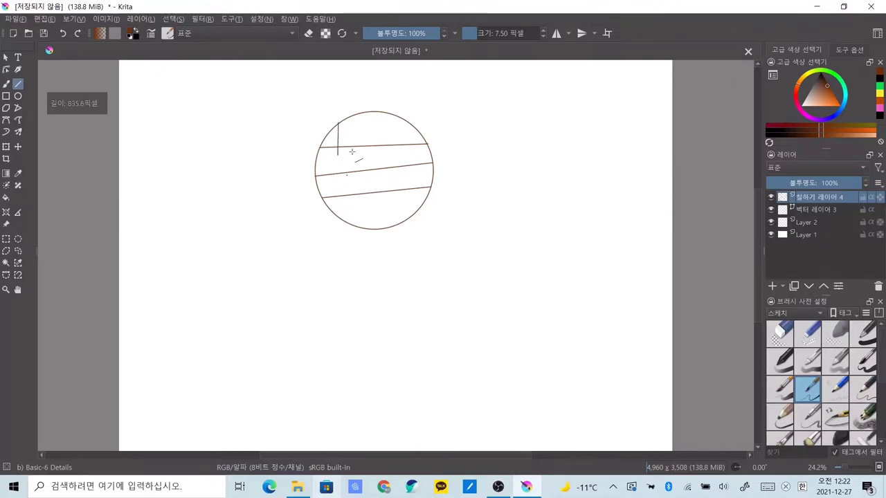
{"action": "mouse_move", "coordinate": [359, 116]}
{"action": "left_mouse_down"}
{"action": "mouse_move", "coordinate": [351, 242]}
{"action": "mouse_move", "coordinate": [363, 227]}
{"action": "left_mouse_up"}
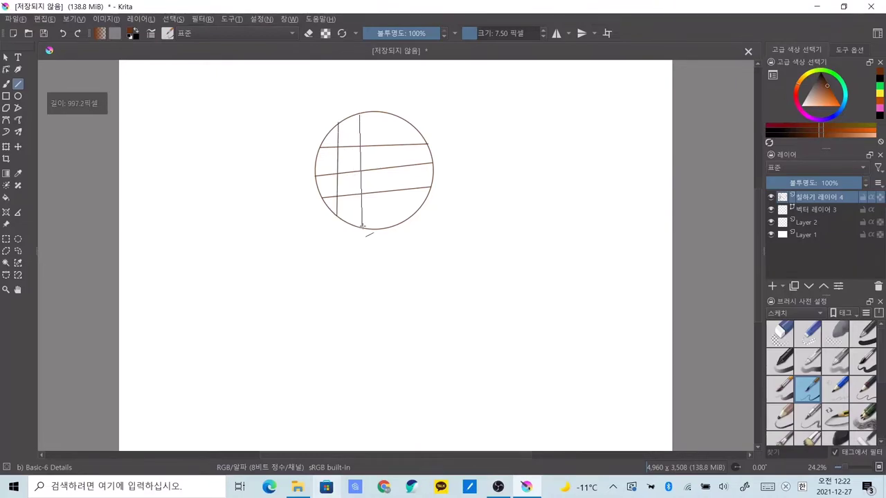
{"action": "left_click_drag", "start_coordinate": [392, 114], "coordinate": [381, 229]}
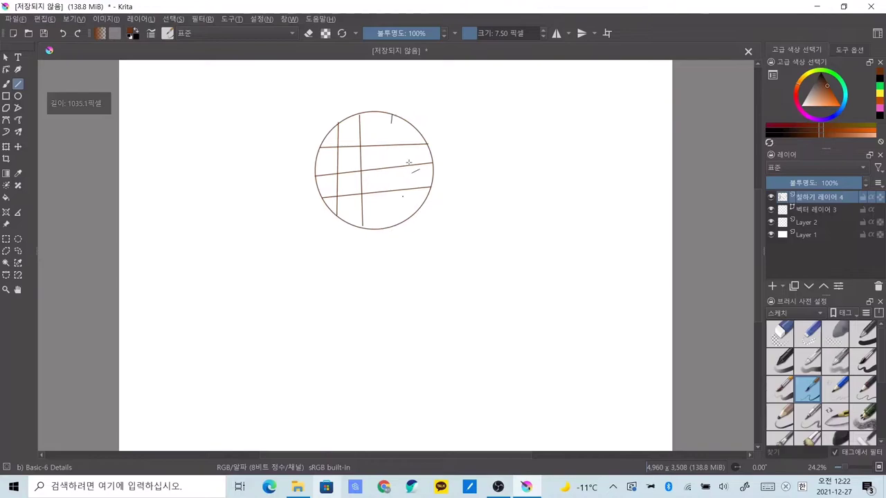
{"action": "left_click_drag", "start_coordinate": [413, 127], "coordinate": [405, 224]}
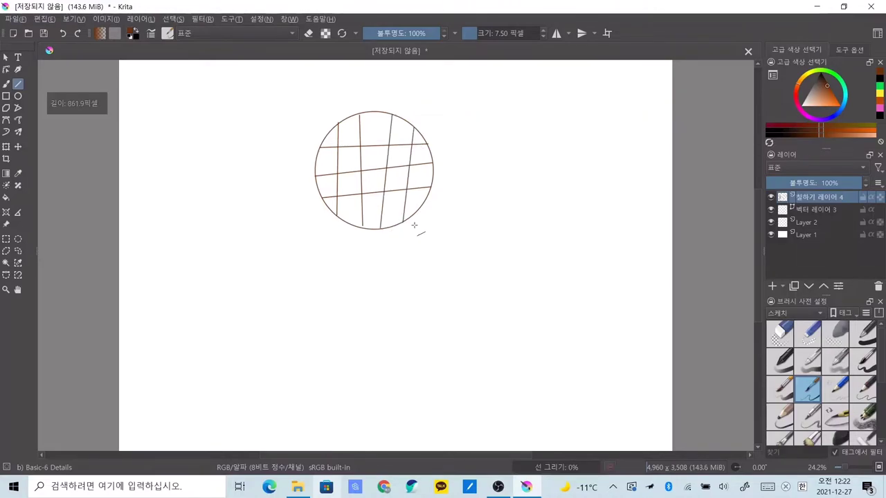
Try out several rectangles around the circle, then undo them.
{"action": "left_click", "coordinate": [6, 97]}
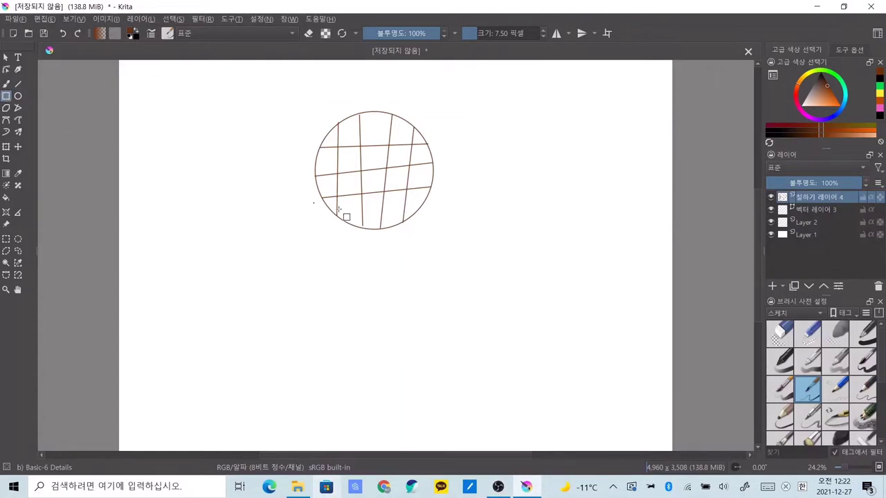
{"action": "mouse_move", "coordinate": [303, 231]}
{"action": "left_mouse_down"}
{"action": "mouse_move", "coordinate": [455, 285]}
{"action": "mouse_move", "coordinate": [431, 270]}
{"action": "left_mouse_up"}
{"action": "left_click_drag", "start_coordinate": [348, 241], "coordinate": [379, 335]}
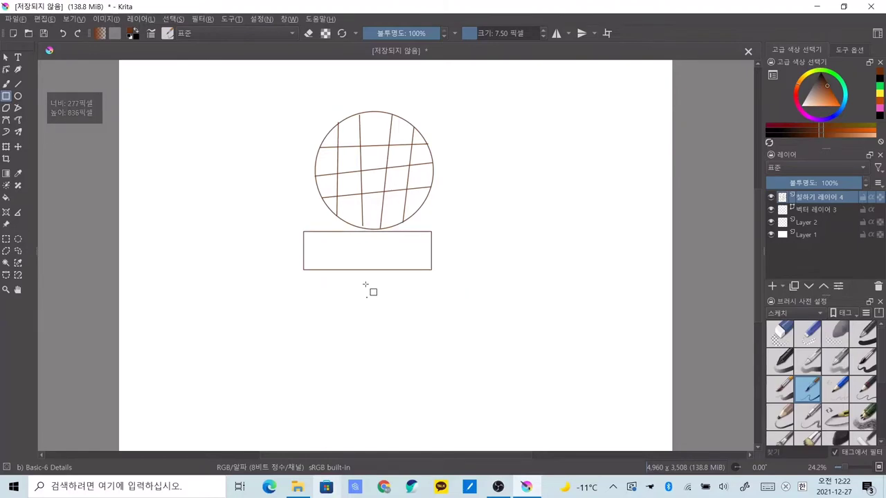
{"action": "left_click_drag", "start_coordinate": [387, 261], "coordinate": [451, 349]}
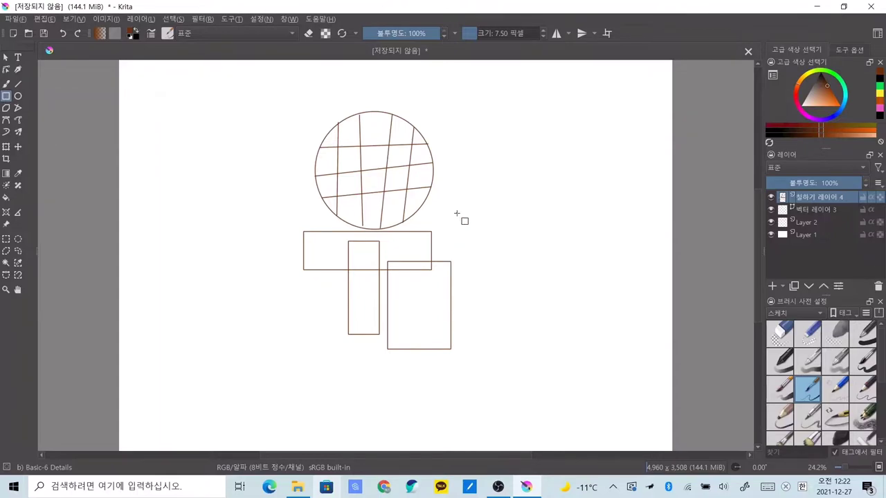
{"action": "left_click_drag", "start_coordinate": [465, 196], "coordinate": [482, 256]}
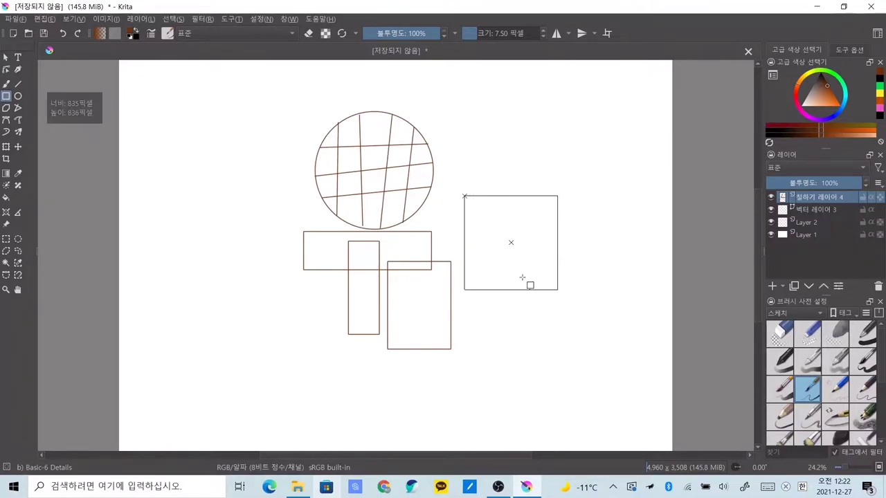
{"action": "left_click_drag", "start_coordinate": [482, 257], "coordinate": [521, 302]}
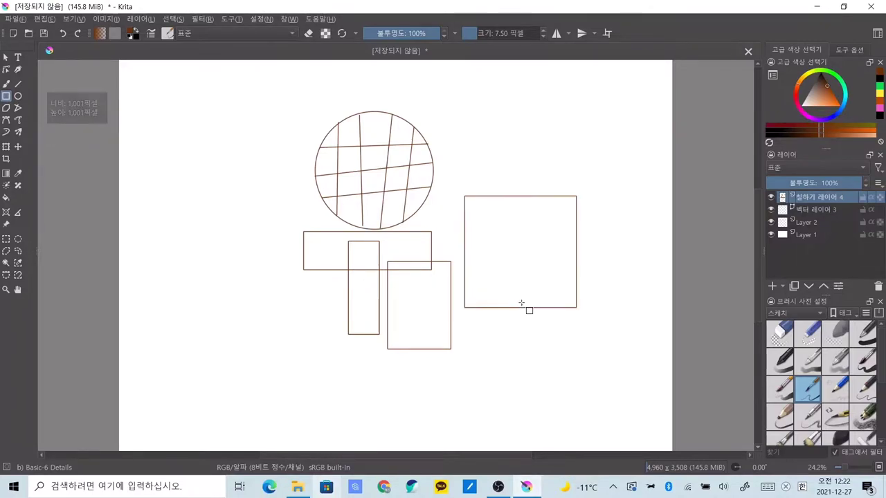
{"action": "key", "text": "ctrl+z"}
{"action": "key", "text": "ctrl+z"}
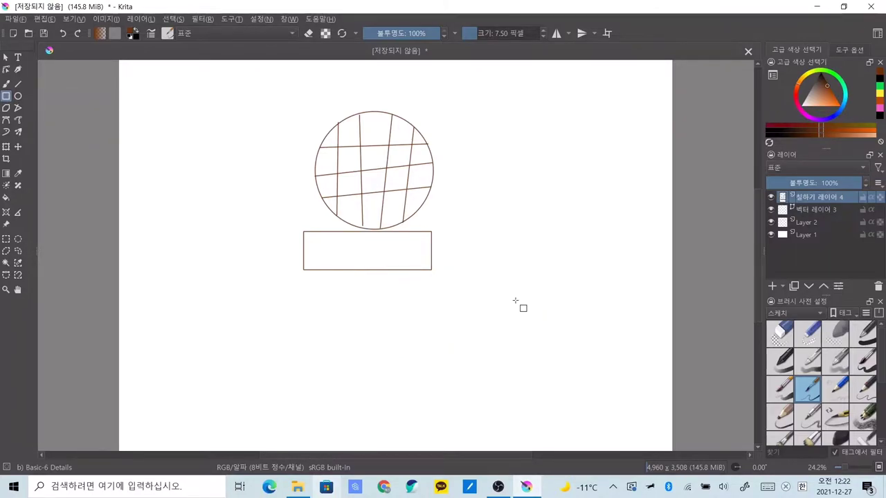
{"action": "key", "text": "ctrl+z"}
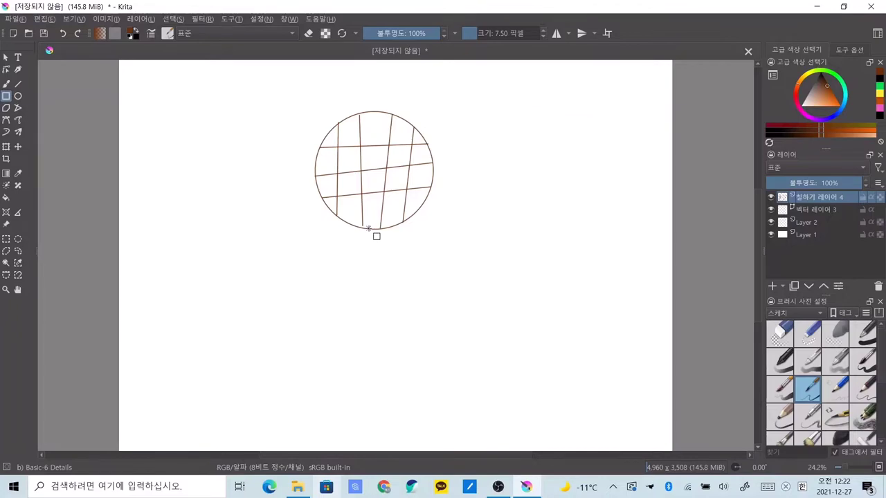
Draw a tall, narrow rectangular stem hanging below the circle.
{"action": "left_click_drag", "start_coordinate": [367, 228], "coordinate": [378, 362]}
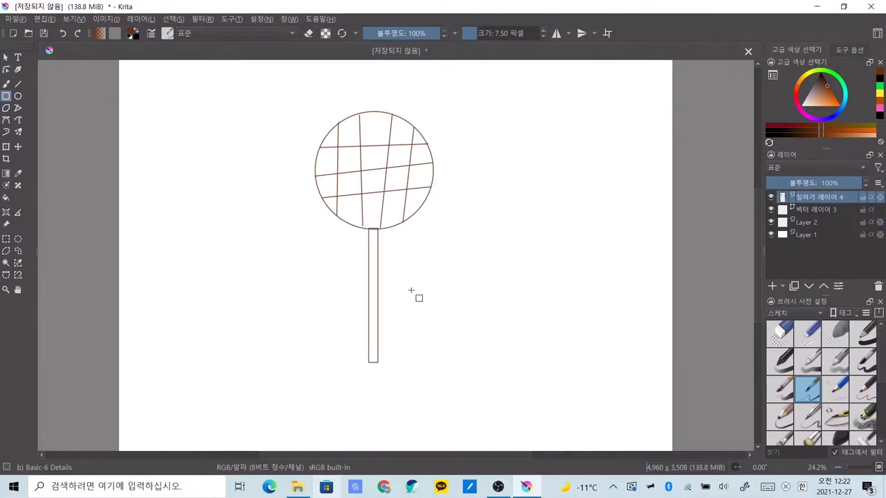
{"action": "left_click", "coordinate": [288, 257]}
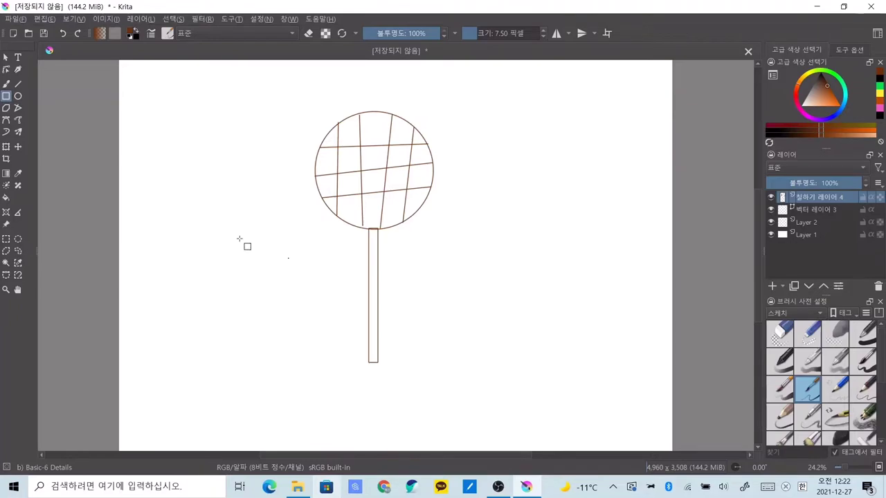
{"action": "left_click", "coordinate": [7, 109]}
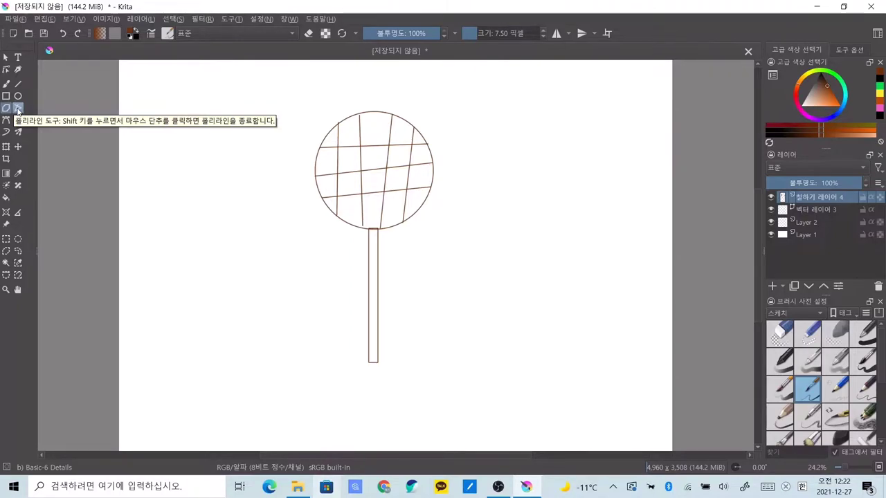
{"action": "left_click", "coordinate": [18, 109]}
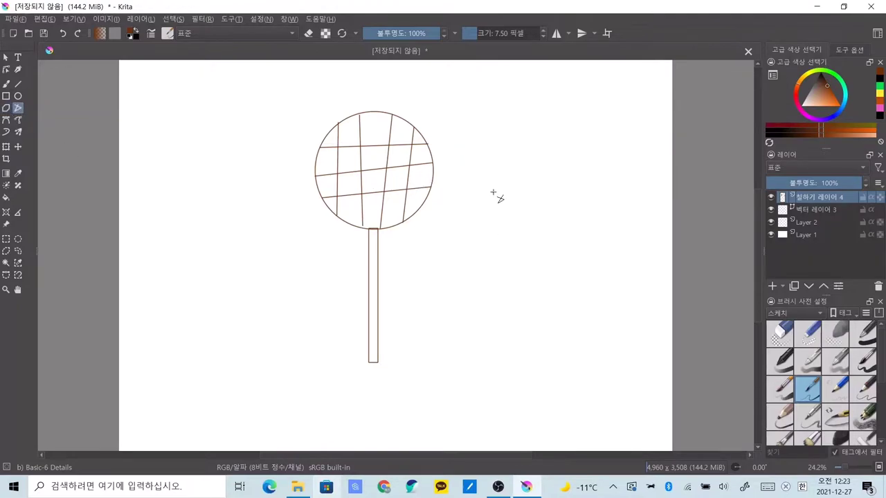
{"action": "left_click", "coordinate": [488, 214]}
{"action": "left_click", "coordinate": [553, 188]}
{"action": "left_click", "coordinate": [535, 274]}
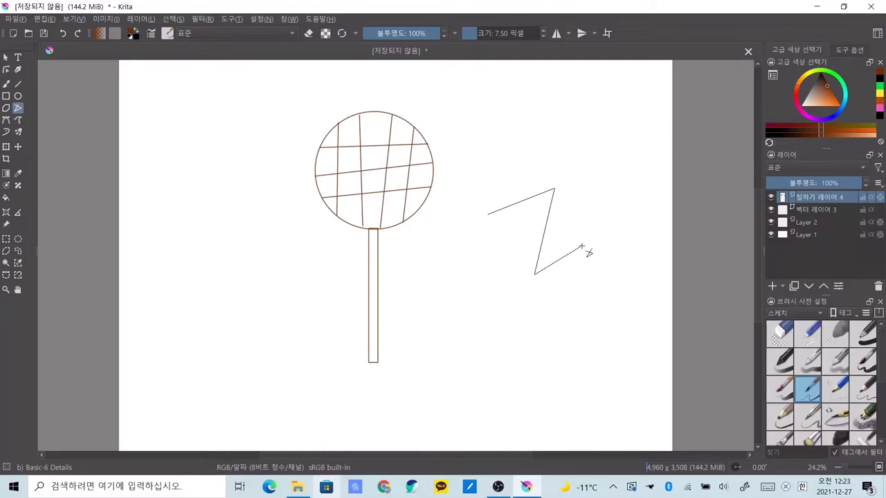
{"action": "left_click", "coordinate": [581, 245]}
{"action": "left_click", "coordinate": [510, 236]}
{"action": "left_click", "coordinate": [522, 300]}
{"action": "left_click", "coordinate": [485, 284]}
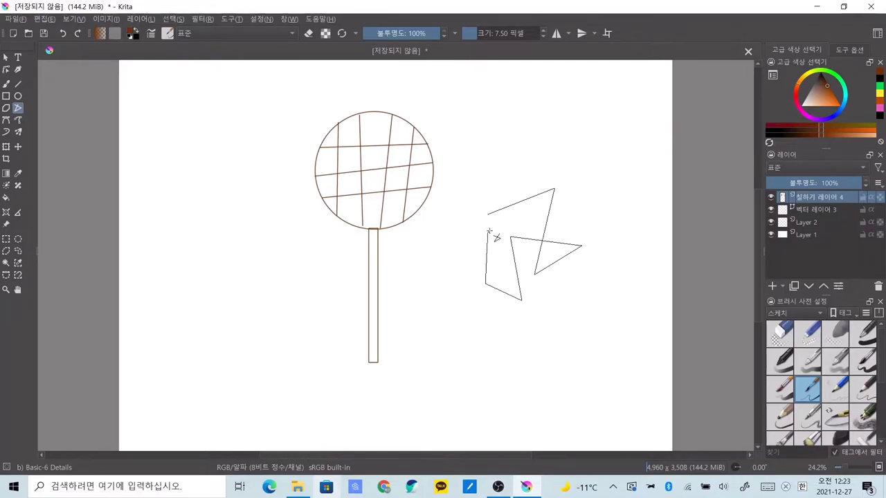
{"action": "left_click", "coordinate": [488, 223]}
{"action": "left_click", "coordinate": [460, 228]}
{"action": "key", "text": "Escape"}
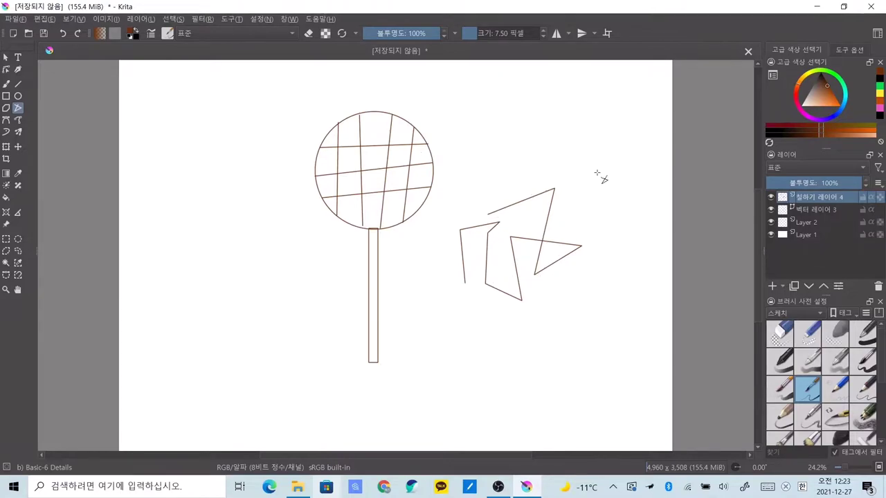
{"action": "left_click", "coordinate": [6, 109]}
{"action": "left_click", "coordinate": [509, 107]}
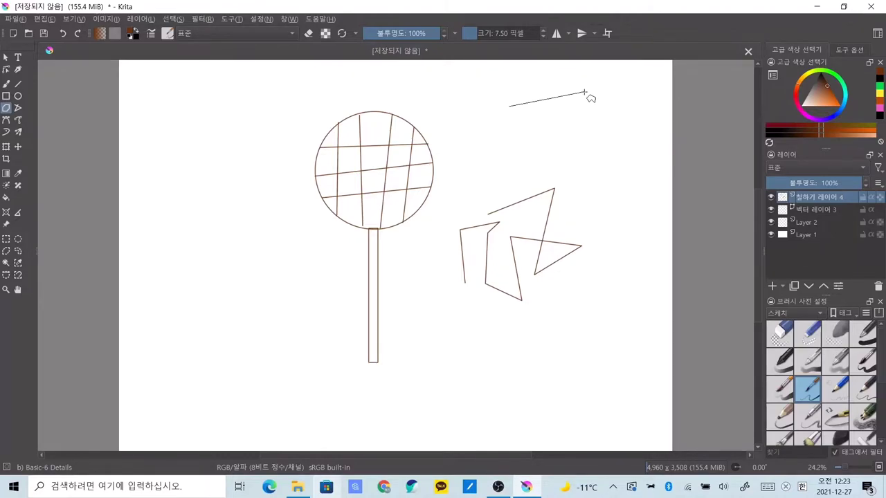
{"action": "left_click", "coordinate": [584, 91]}
{"action": "left_click", "coordinate": [551, 131]}
{"action": "left_click", "coordinate": [593, 147]}
{"action": "left_click", "coordinate": [574, 169]}
{"action": "left_click", "coordinate": [514, 149]}
{"action": "left_click", "coordinate": [482, 185]}
{"action": "left_click", "coordinate": [456, 133]}
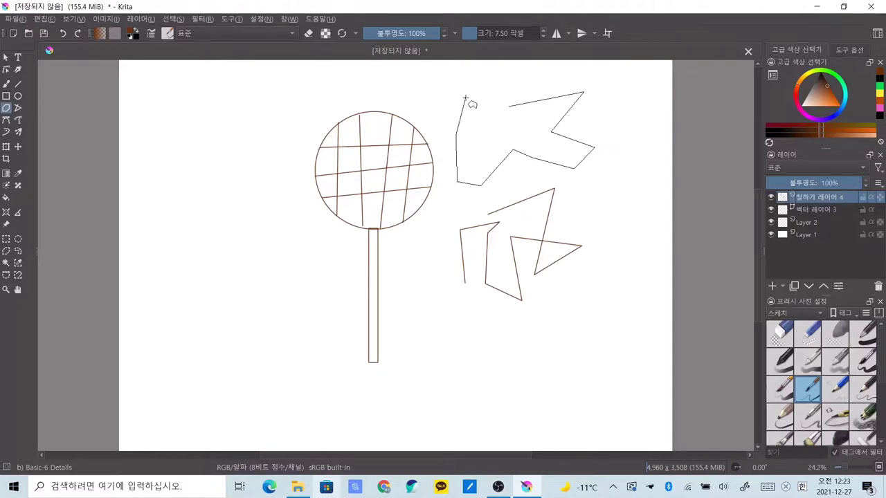
{"action": "left_click", "coordinate": [465, 98]}
{"action": "key", "text": "Escape"}
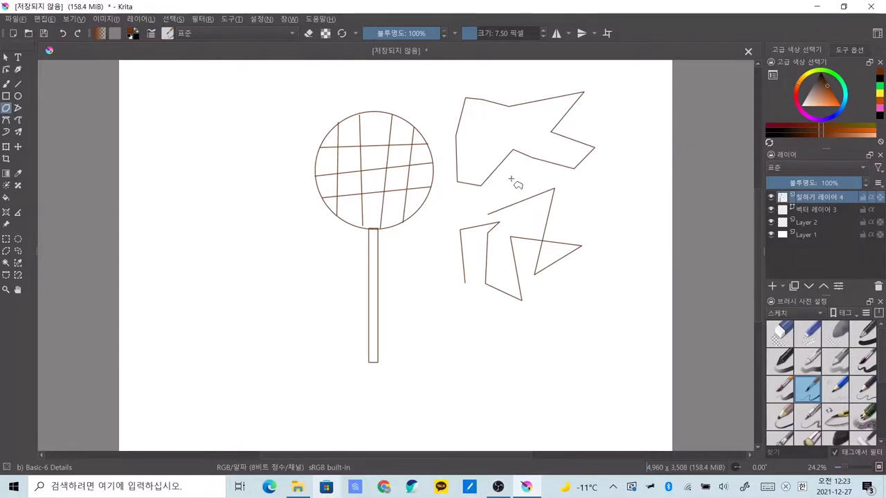
{"action": "key", "text": "ctrl+z"}
{"action": "key", "text": "ctrl+z"}
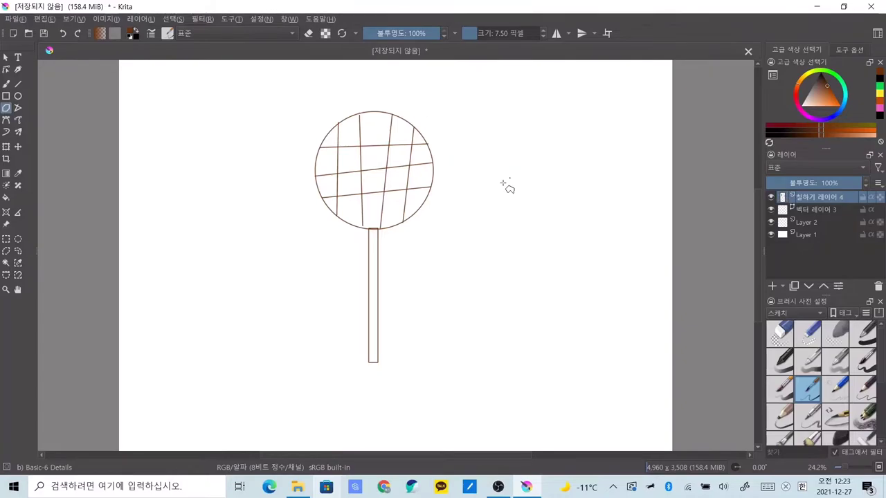
{"action": "left_click", "coordinate": [378, 360]}
{"action": "left_click", "coordinate": [385, 342]}
{"action": "left_click", "coordinate": [416, 326]}
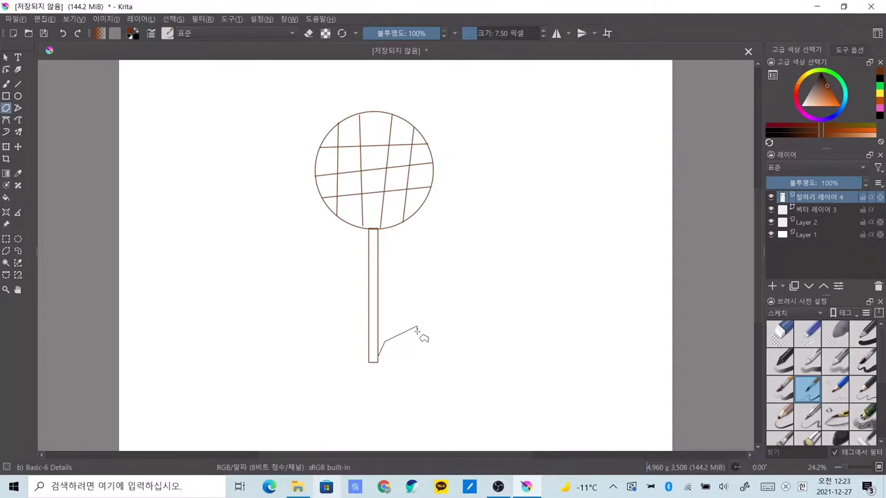
{"action": "double_click", "coordinate": [378, 361]}
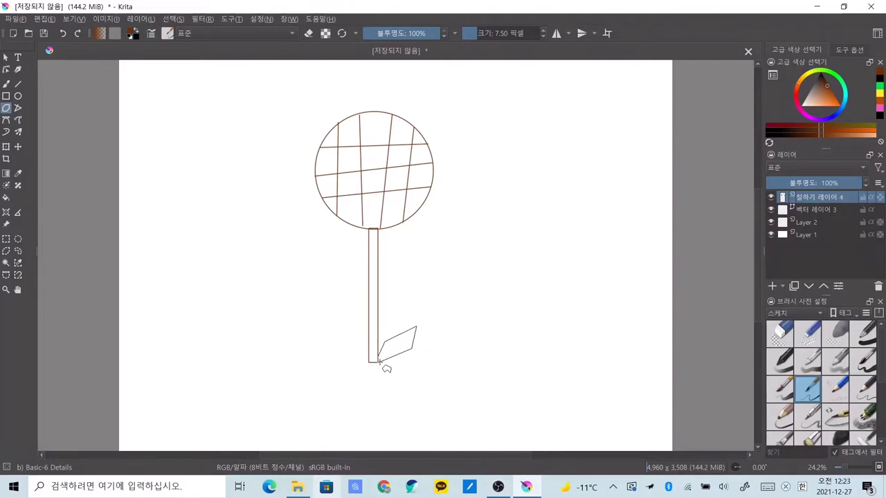
{"action": "key", "text": "ctrl+z"}
{"action": "key", "text": "ctrl+shift+z"}
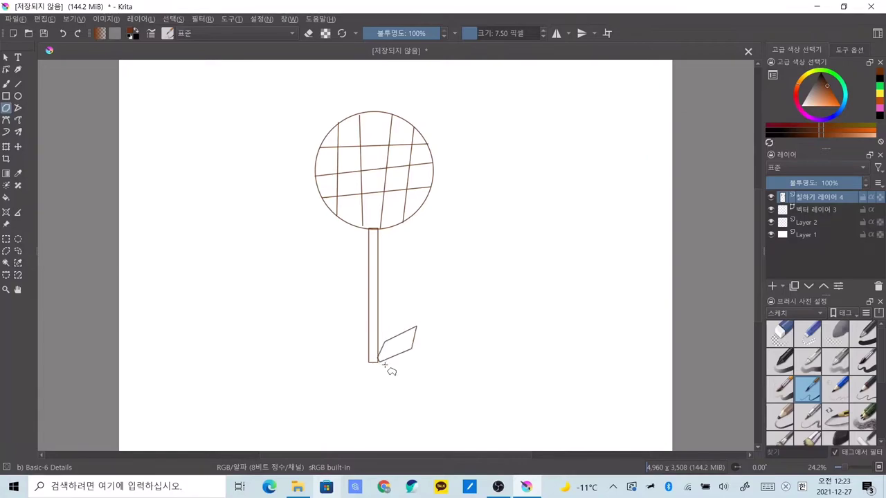
{"action": "left_click", "coordinate": [372, 358]}
{"action": "left_click", "coordinate": [353, 331]}
{"action": "left_click", "coordinate": [311, 314]}
{"action": "left_click", "coordinate": [285, 329]}
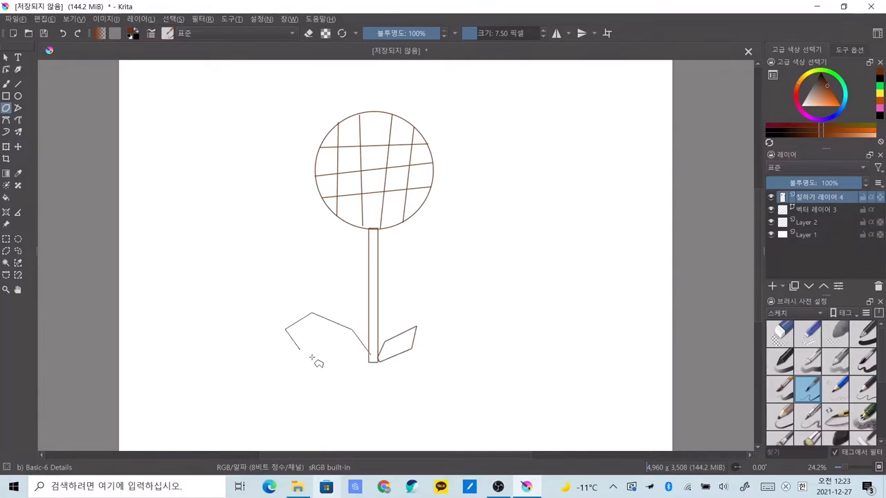
{"action": "double_click", "coordinate": [371, 359]}
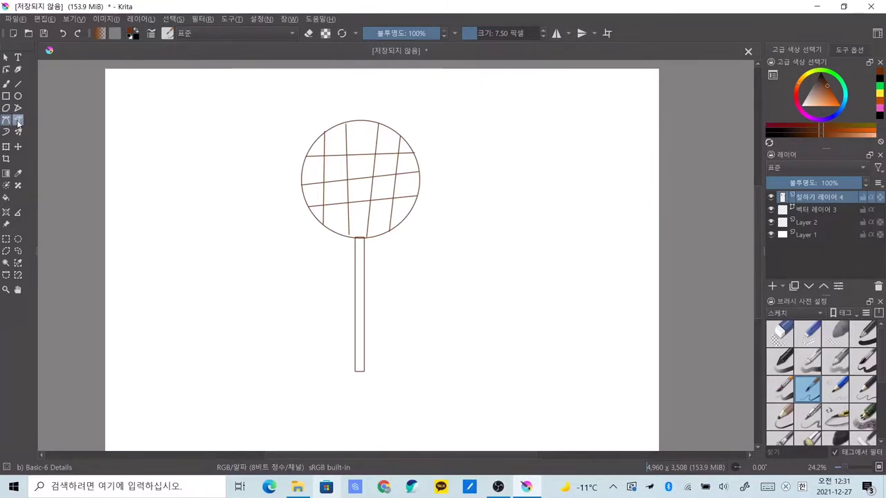
{"action": "left_click", "coordinate": [18, 121]}
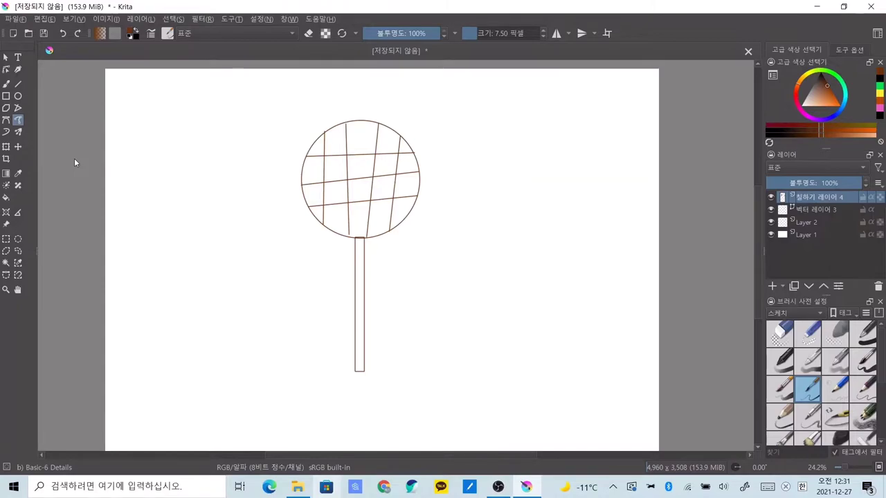
{"action": "scroll", "coordinate": [501, 340], "scroll_direction": "up", "scroll_amount": 1}
{"action": "scroll", "coordinate": [501, 340], "scroll_direction": "up", "scroll_amount": 1}
{"action": "scroll", "coordinate": [501, 340], "scroll_direction": "up", "scroll_amount": 1}
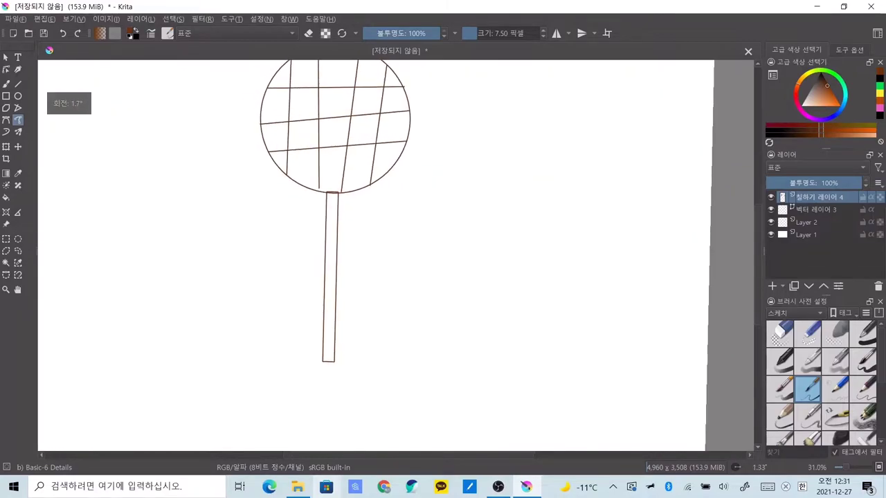
{"action": "scroll", "coordinate": [388, 256], "scroll_direction": "down", "scroll_amount": 2}
{"action": "scroll", "coordinate": [396, 256], "scroll_direction": "up", "scroll_amount": 1}
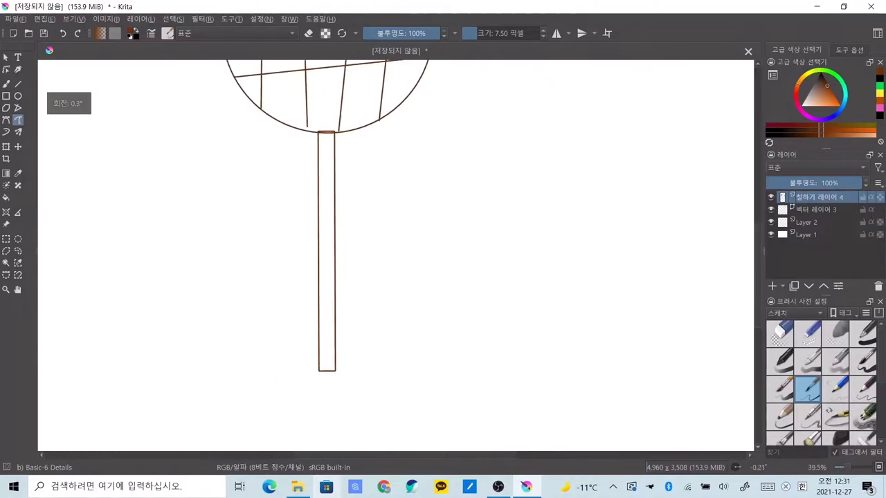
{"action": "scroll", "coordinate": [396, 256], "scroll_direction": "down", "scroll_amount": 2}
{"action": "scroll", "coordinate": [395, 256], "scroll_direction": "up", "scroll_amount": 2}
{"action": "scroll", "coordinate": [396, 256], "scroll_direction": "up", "scroll_amount": 1}
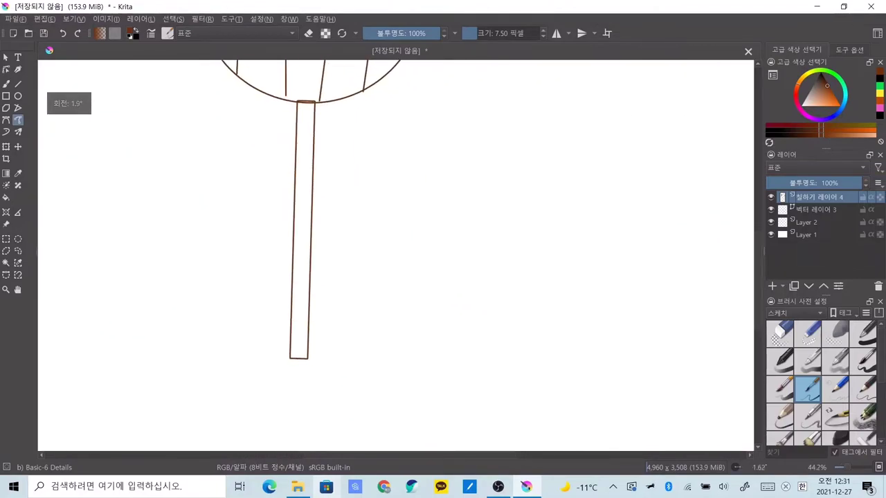
{"action": "scroll", "coordinate": [396, 256], "scroll_direction": "down", "scroll_amount": 2}
{"action": "scroll", "coordinate": [395, 256], "scroll_direction": "up", "scroll_amount": 1}
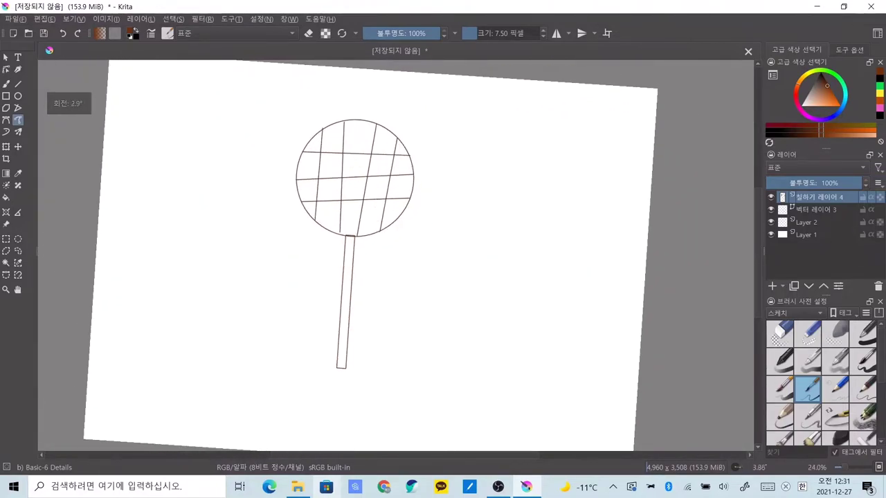
{"action": "scroll", "coordinate": [396, 256], "scroll_direction": "down", "scroll_amount": 2}
{"action": "scroll", "coordinate": [313, 405], "scroll_direction": "up", "scroll_amount": 1}
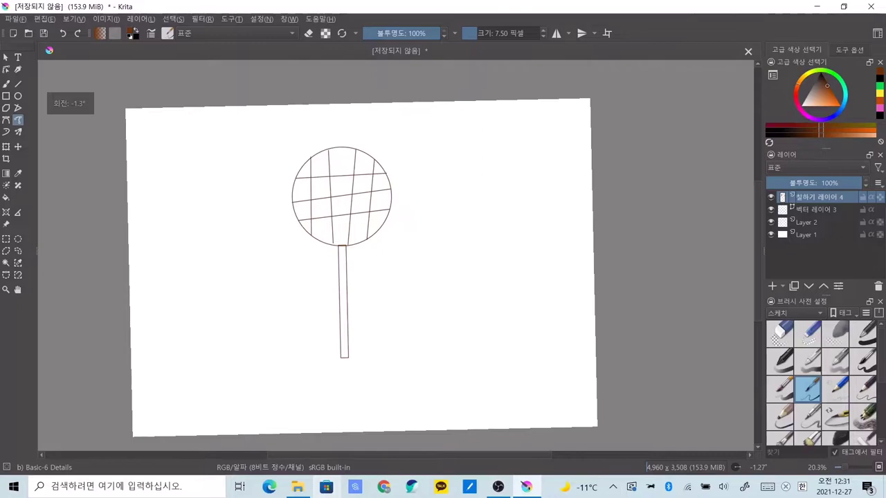
{"action": "scroll", "coordinate": [429, 345], "scroll_direction": "up", "scroll_amount": 3}
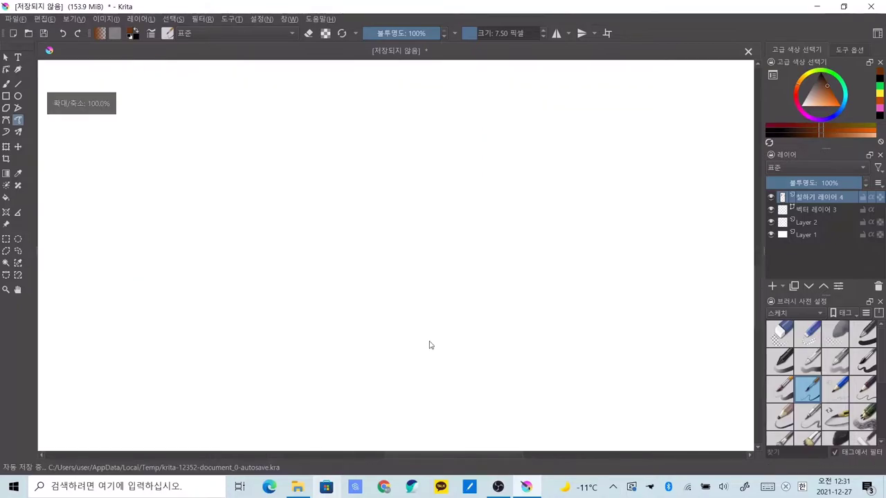
{"action": "scroll", "coordinate": [429, 345], "scroll_direction": "down", "scroll_amount": 2}
{"action": "scroll", "coordinate": [429, 345], "scroll_direction": "down", "scroll_amount": 2}
{"action": "scroll", "coordinate": [429, 345], "scroll_direction": "up", "scroll_amount": 2}
{"action": "scroll", "coordinate": [429, 345], "scroll_direction": "down", "scroll_amount": 1}
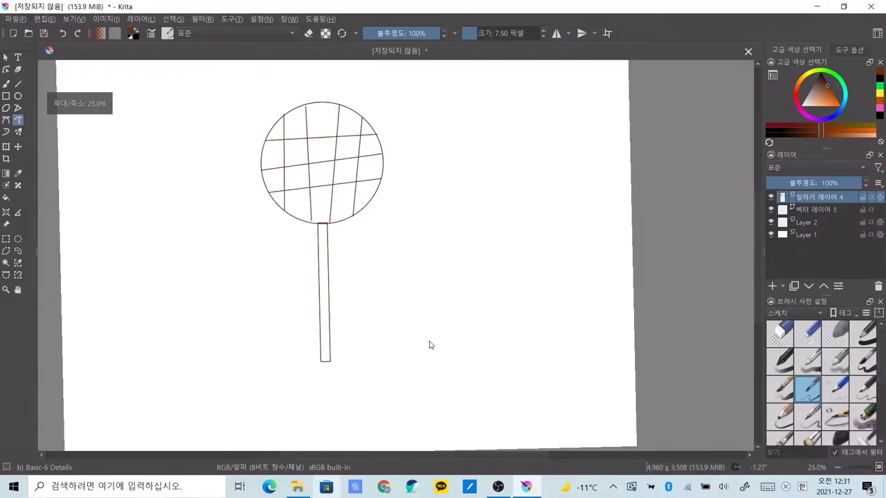
{"action": "scroll", "coordinate": [429, 344], "scroll_direction": "up", "scroll_amount": 1}
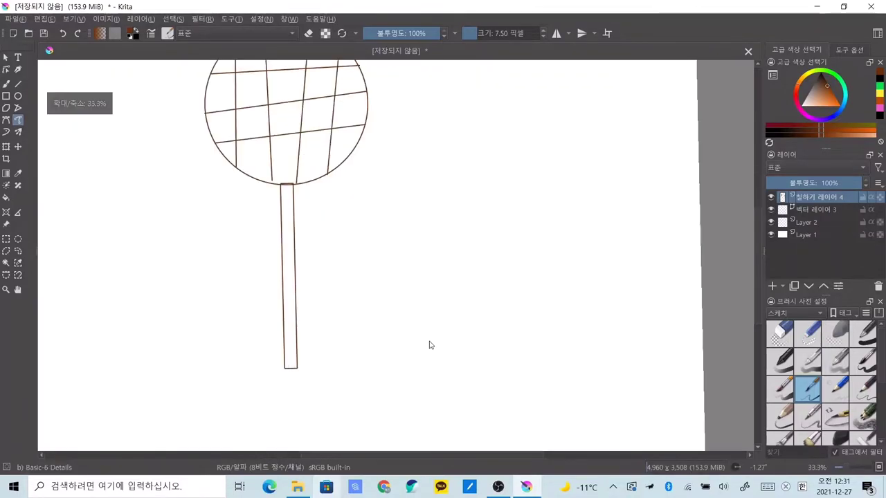
{"action": "scroll", "coordinate": [429, 345], "scroll_direction": "up", "scroll_amount": 1}
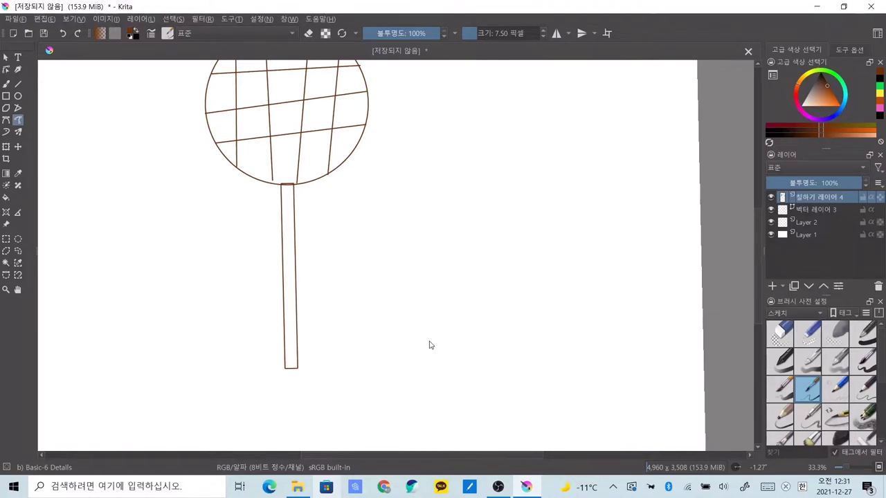
{"action": "left_click_drag", "start_coordinate": [398, 339], "coordinate": [486, 334]}
{"action": "key", "text": "ctrl+z"}
{"action": "left_click_drag", "start_coordinate": [420, 362], "coordinate": [530, 356]}
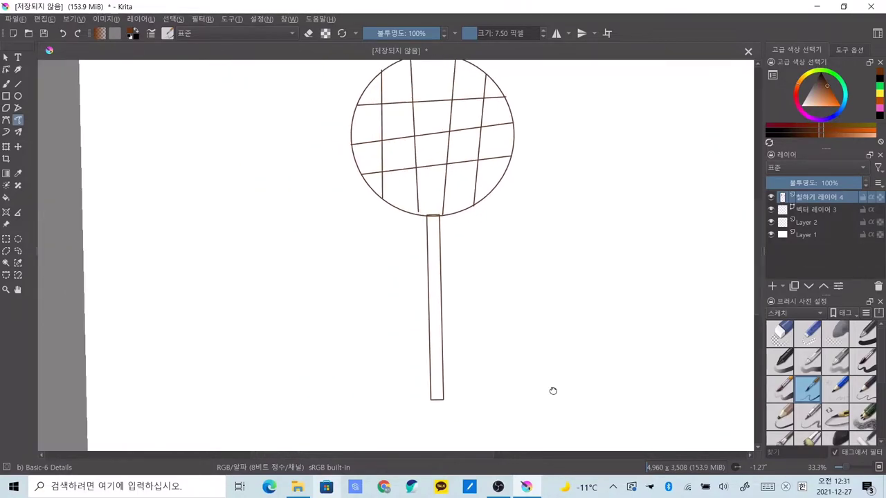
{"action": "mouse_move", "coordinate": [580, 384]}
{"action": "left_mouse_down"}
{"action": "mouse_move", "coordinate": [527, 361]}
{"action": "mouse_move", "coordinate": [504, 374]}
{"action": "left_mouse_up"}
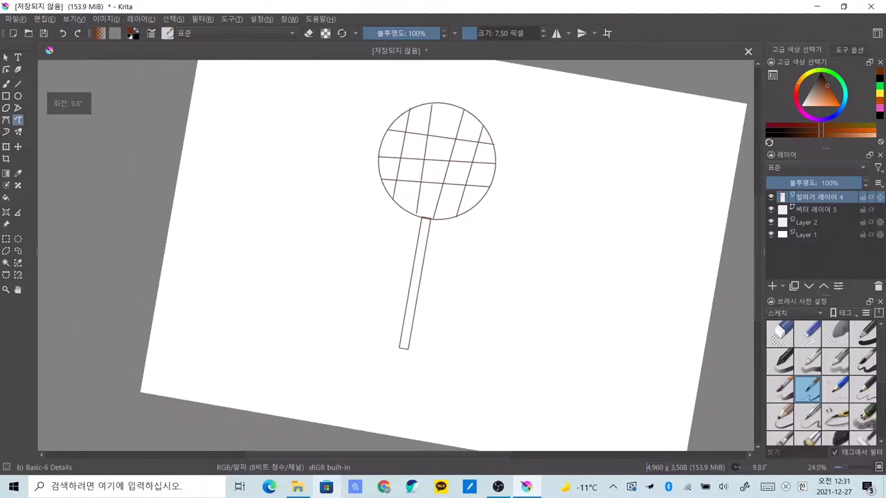
{"action": "left_click_drag", "start_coordinate": [504, 373], "coordinate": [443, 409]}
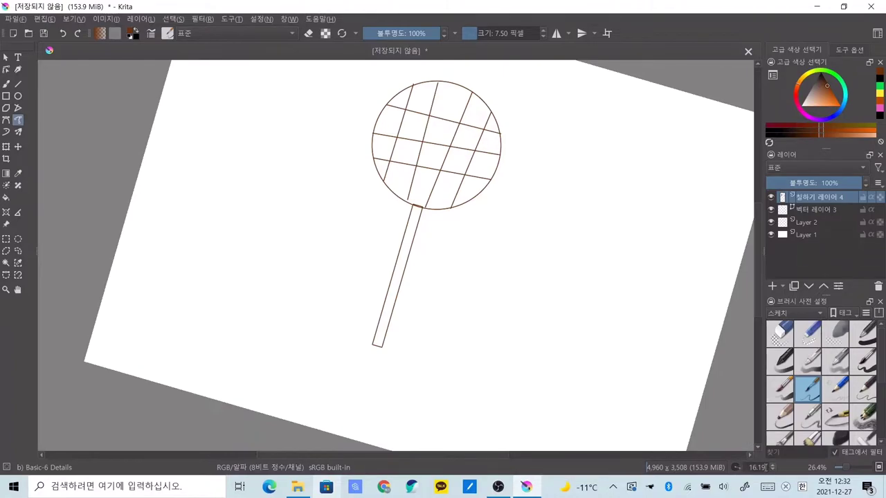
Reset the canvas view rotation to 0° so the flower sketch stands upright.
{"action": "double_click", "coordinate": [758, 467]}
{"action": "type", "text": "0"}
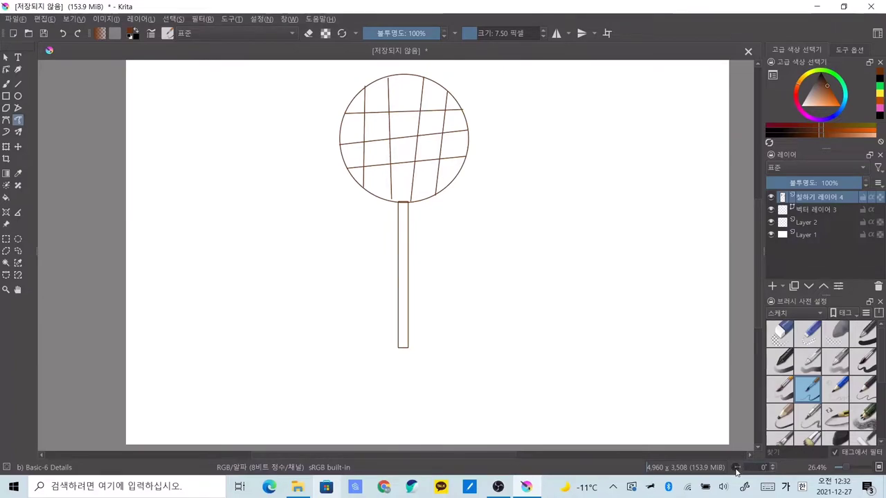
{"action": "left_click", "coordinate": [735, 471]}
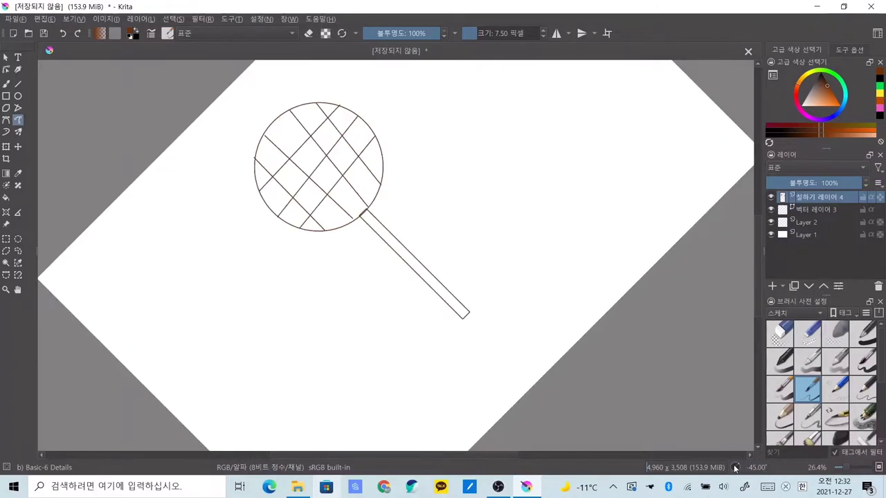
{"action": "left_click", "coordinate": [735, 469]}
{"action": "left_click", "coordinate": [735, 469]}
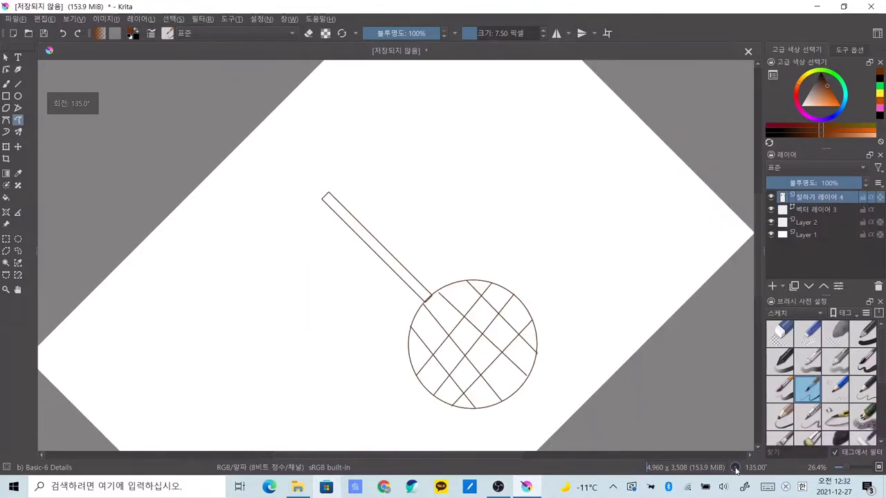
{"action": "left_click", "coordinate": [736, 471]}
{"action": "left_click", "coordinate": [735, 469]}
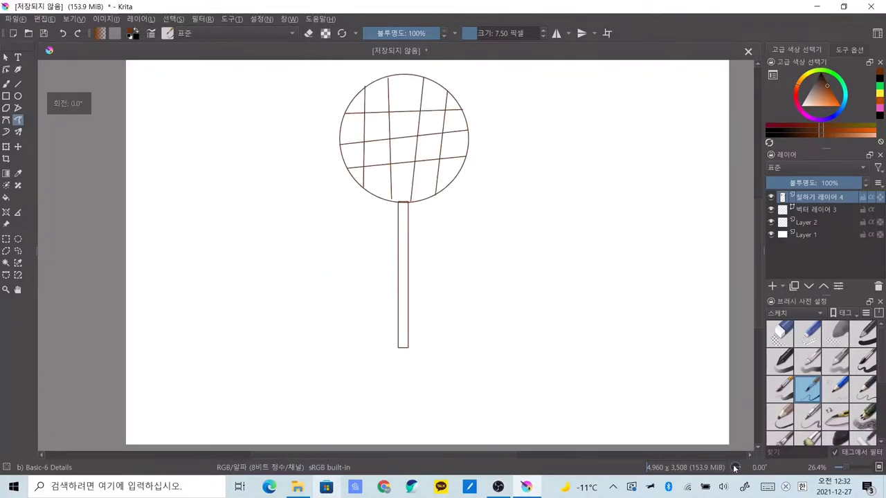
{"action": "left_click", "coordinate": [737, 470]}
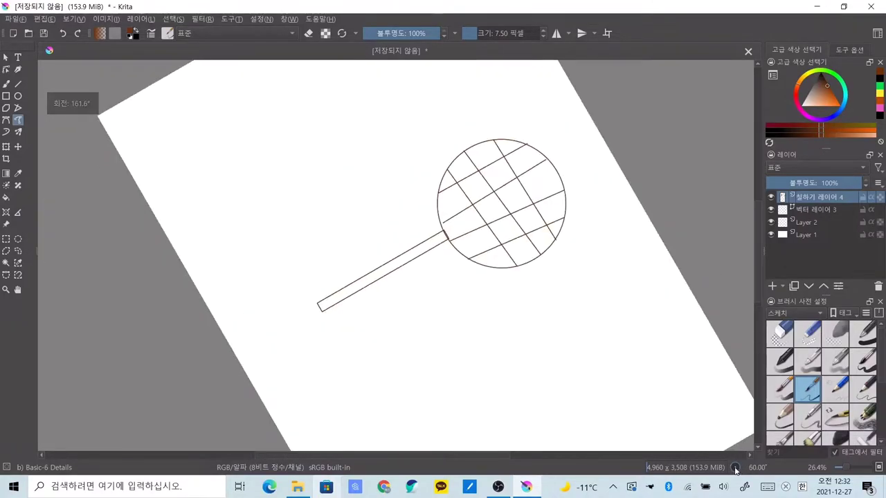
{"action": "left_click", "coordinate": [736, 471]}
{"action": "left_click", "coordinate": [735, 470]}
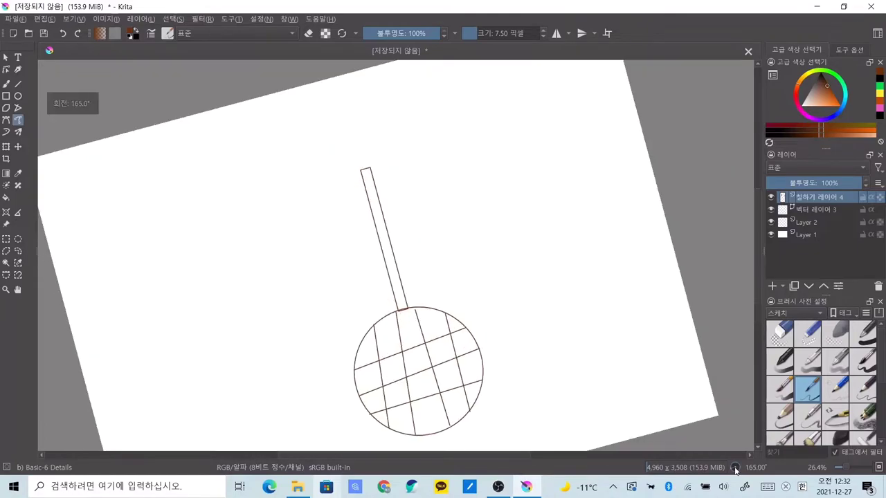
{"action": "left_click", "coordinate": [736, 470]}
{"action": "left_click", "coordinate": [735, 471]}
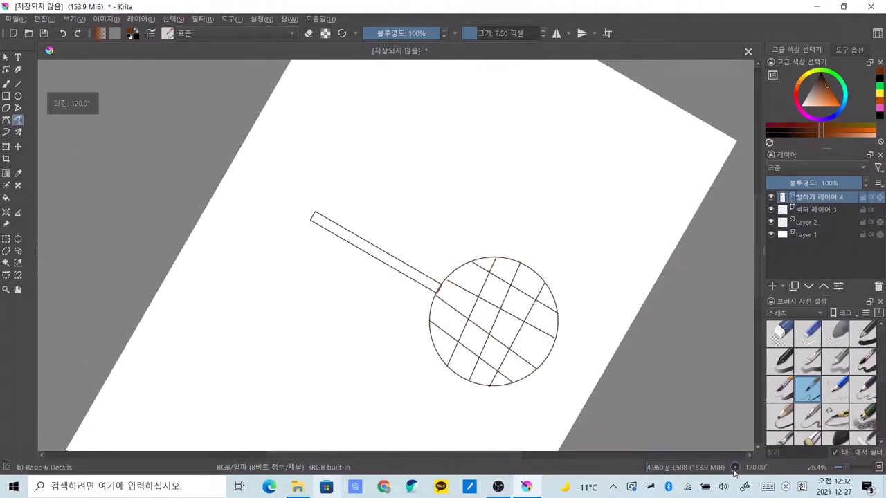
{"action": "left_click", "coordinate": [736, 471]}
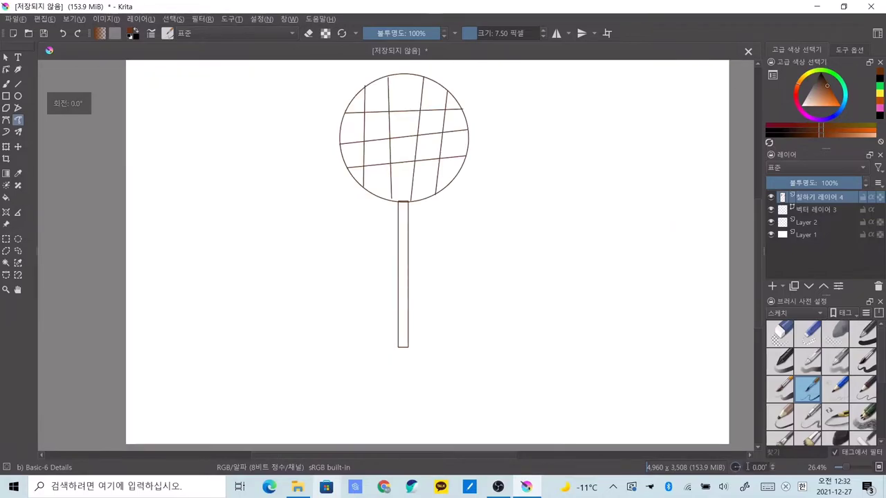
{"action": "left_click", "coordinate": [735, 471]}
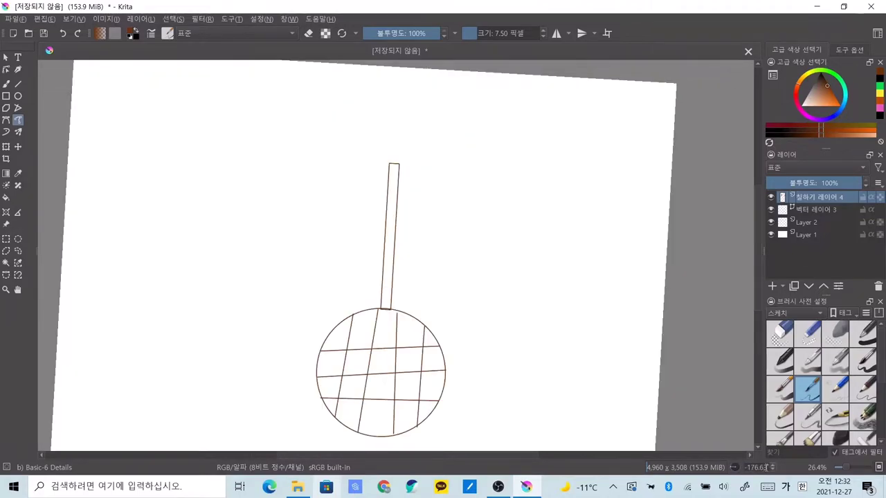
{"action": "left_click", "coordinate": [733, 470]}
{"action": "type", "text": "45"}
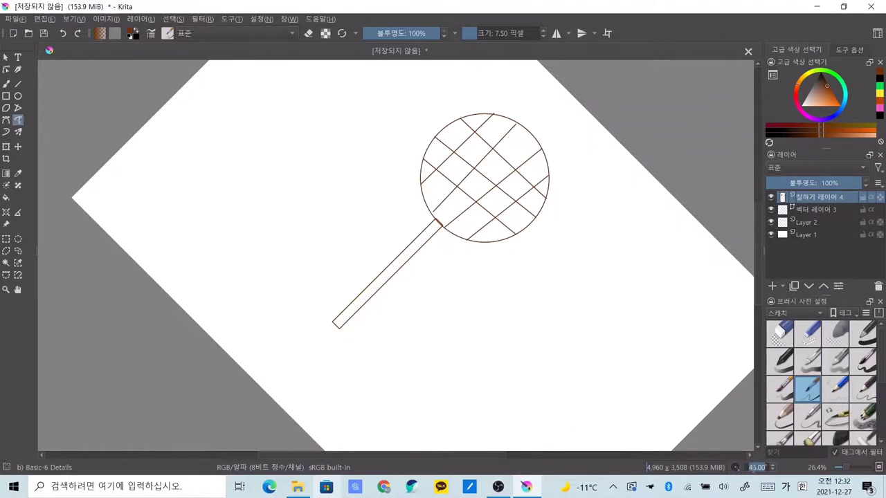
{"action": "left_click", "coordinate": [735, 467]}
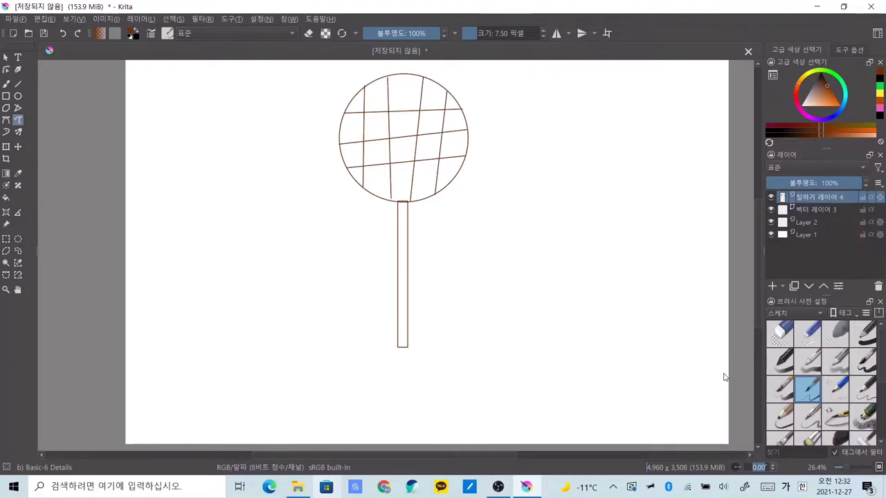
Zoom in and draw a leaf outline with a central vein right of the stem base.
{"action": "scroll", "coordinate": [439, 345], "scroll_direction": "up", "scroll_amount": 3}
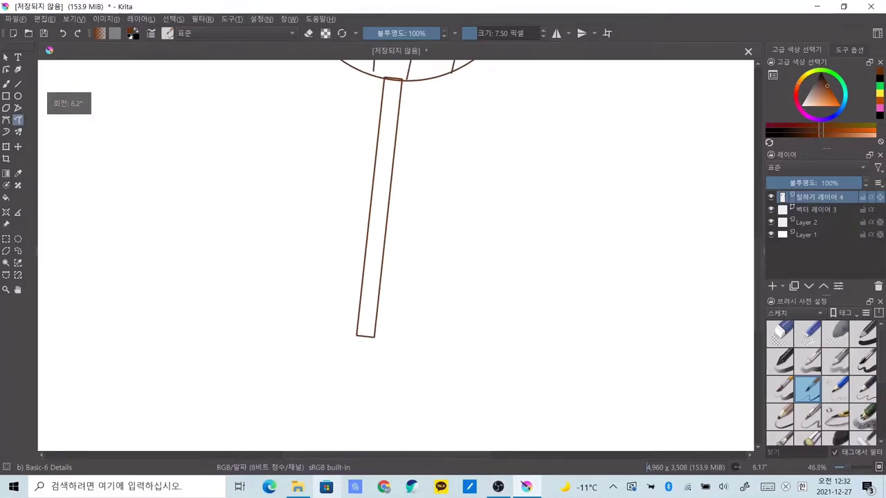
{"action": "scroll", "coordinate": [370, 207], "scroll_direction": "up", "scroll_amount": 1}
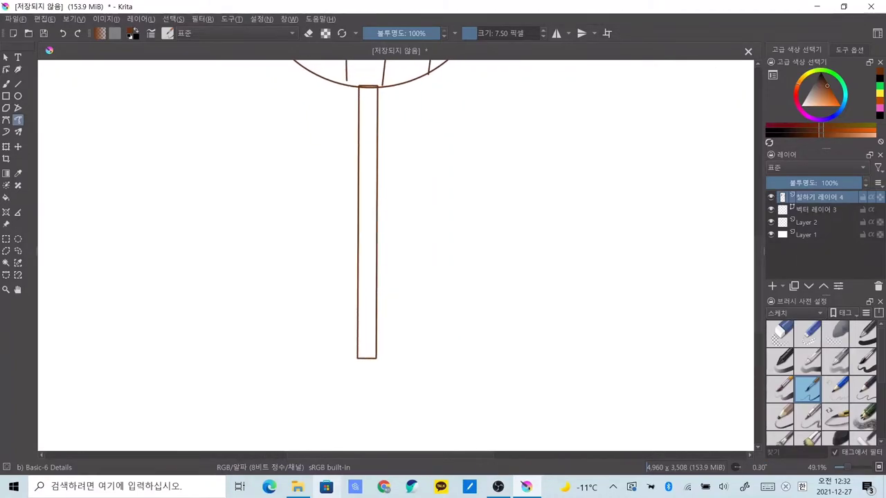
{"action": "left_click_drag", "start_coordinate": [377, 353], "coordinate": [550, 249]}
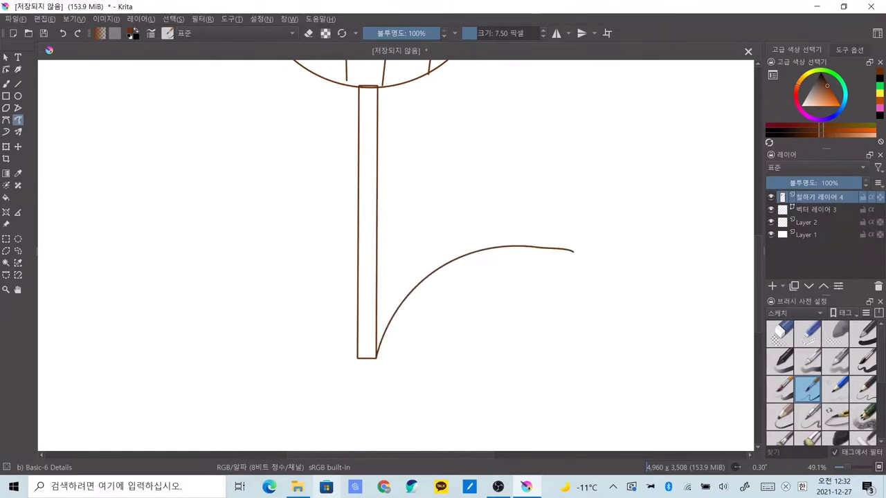
{"action": "mouse_move", "coordinate": [378, 355]}
{"action": "left_mouse_down"}
{"action": "mouse_move", "coordinate": [498, 323]}
{"action": "mouse_move", "coordinate": [572, 253]}
{"action": "left_mouse_up"}
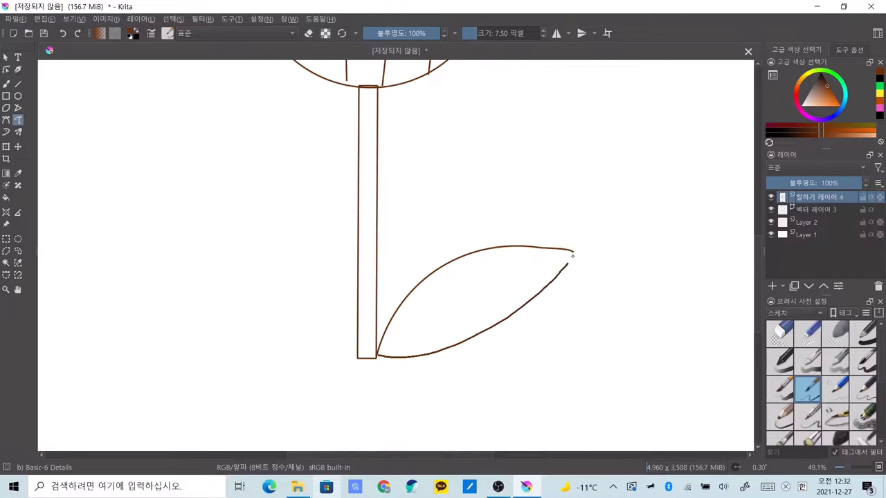
{"action": "left_click_drag", "start_coordinate": [379, 355], "coordinate": [515, 294]}
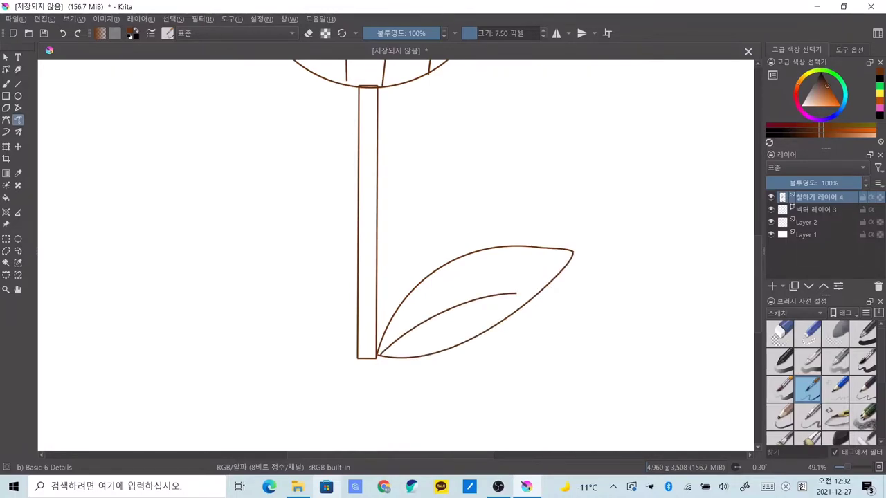
Add a small side vein inside the leaf, undoing stray strokes above it.
{"action": "left_click", "coordinate": [5, 83]}
{"action": "left_click_drag", "start_coordinate": [432, 285], "coordinate": [467, 250]}
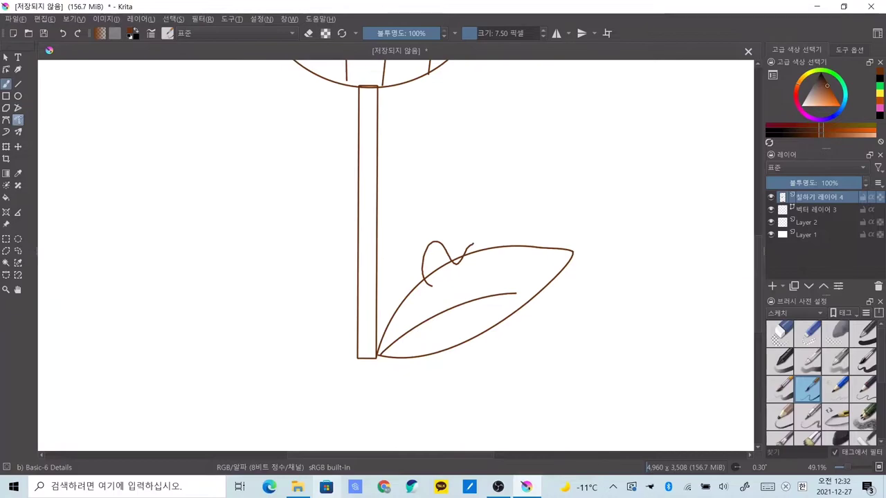
{"action": "left_click", "coordinate": [18, 120]}
{"action": "left_click_drag", "start_coordinate": [464, 272], "coordinate": [515, 221]}
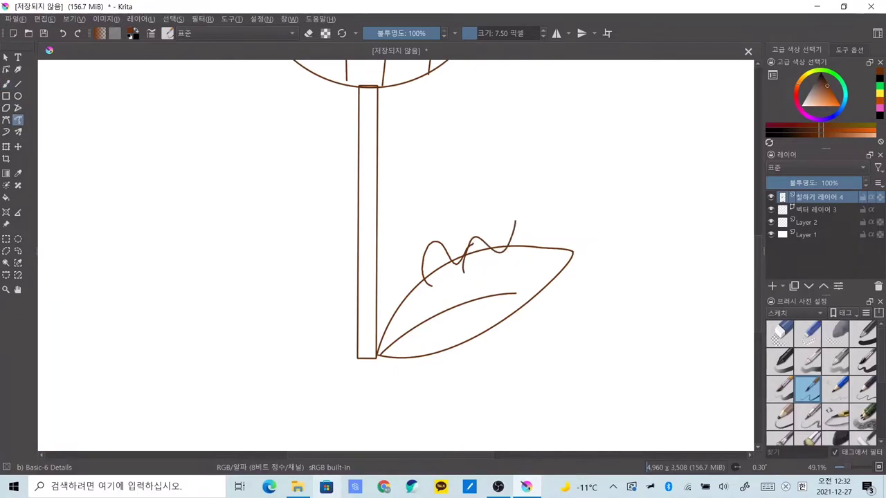
{"action": "key", "text": "ctrl+z"}
{"action": "key", "text": "ctrl+z"}
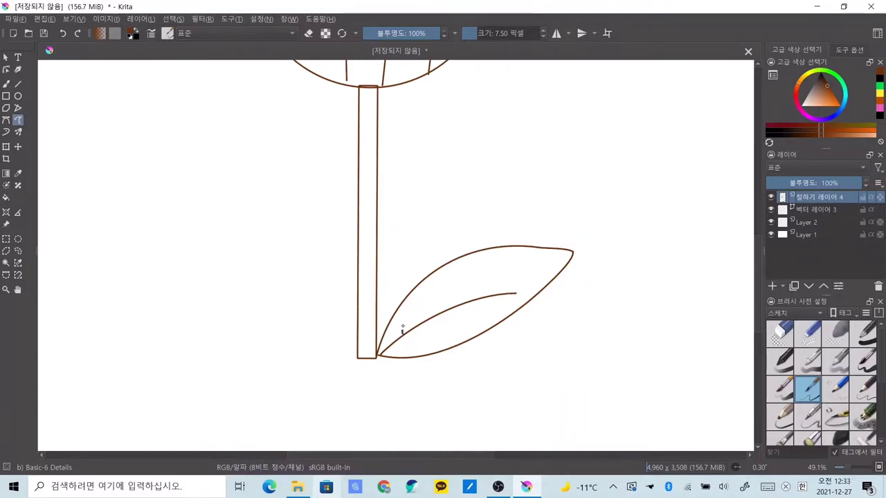
{"action": "mouse_move", "coordinate": [402, 334]}
{"action": "left_mouse_down"}
{"action": "mouse_move", "coordinate": [415, 300]}
{"action": "mouse_move", "coordinate": [455, 322]}
{"action": "mouse_move", "coordinate": [482, 280]}
{"action": "left_mouse_up"}
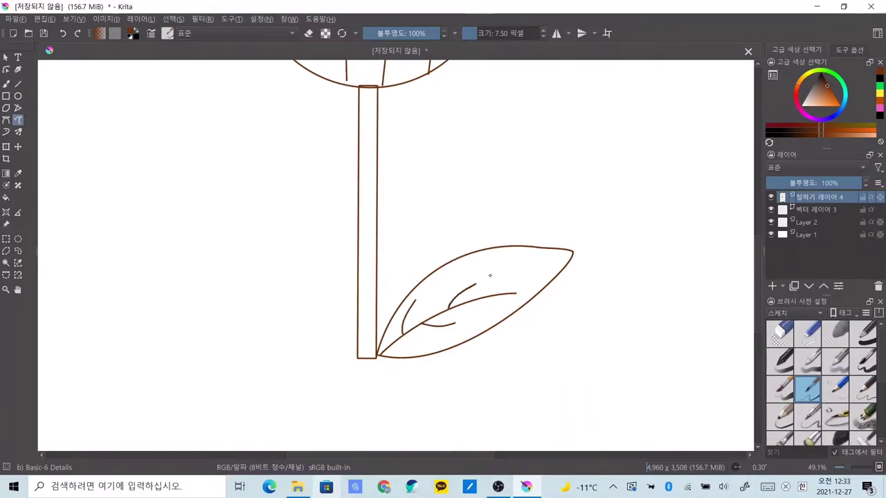
{"action": "key", "text": "b"}
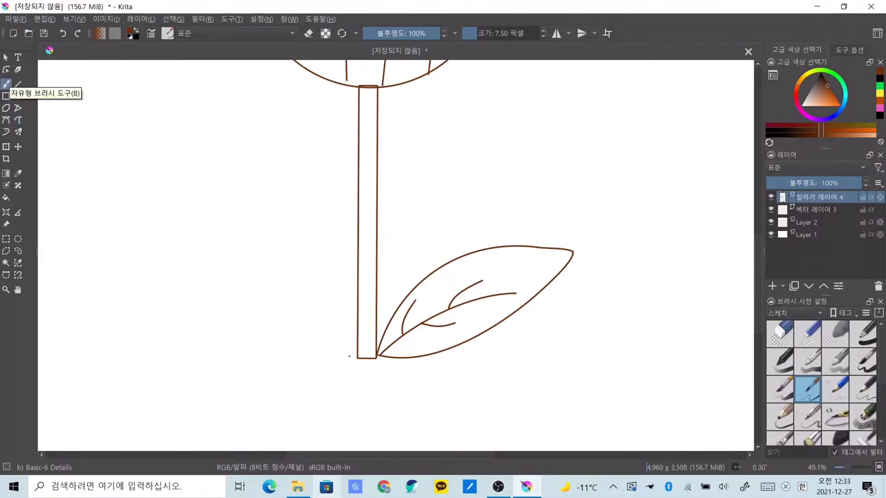
Draw a veined leaf left of the stem, then mark out a text box beside the stem.
{"action": "mouse_move", "coordinate": [357, 356]}
{"action": "left_mouse_down"}
{"action": "mouse_move", "coordinate": [237, 252]}
{"action": "mouse_move", "coordinate": [350, 355]}
{"action": "left_mouse_up"}
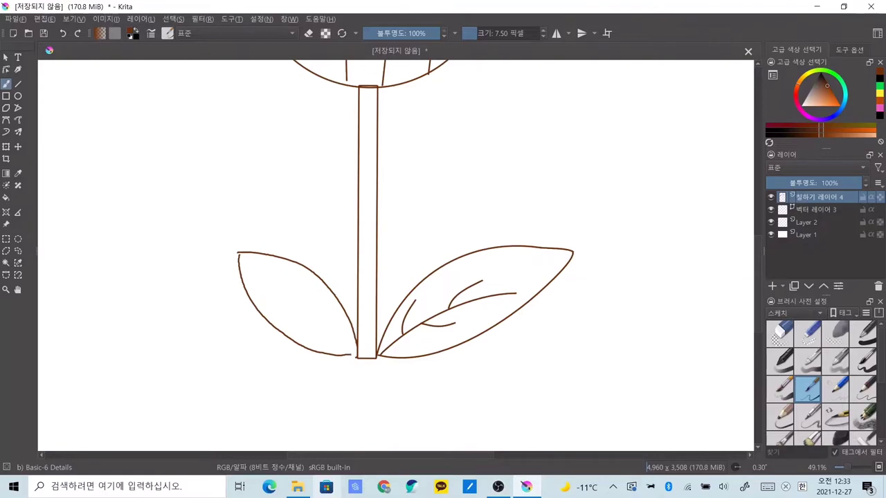
{"action": "left_click_drag", "start_coordinate": [353, 354], "coordinate": [282, 293]}
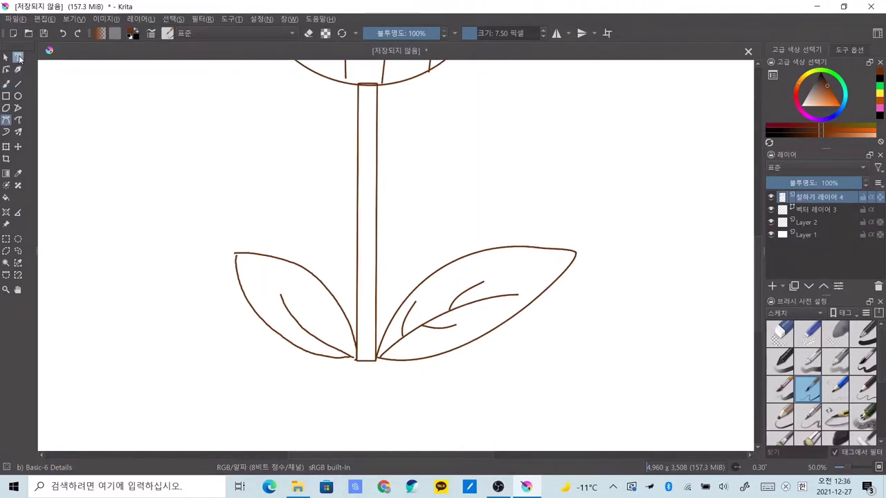
{"action": "left_click", "coordinate": [19, 58]}
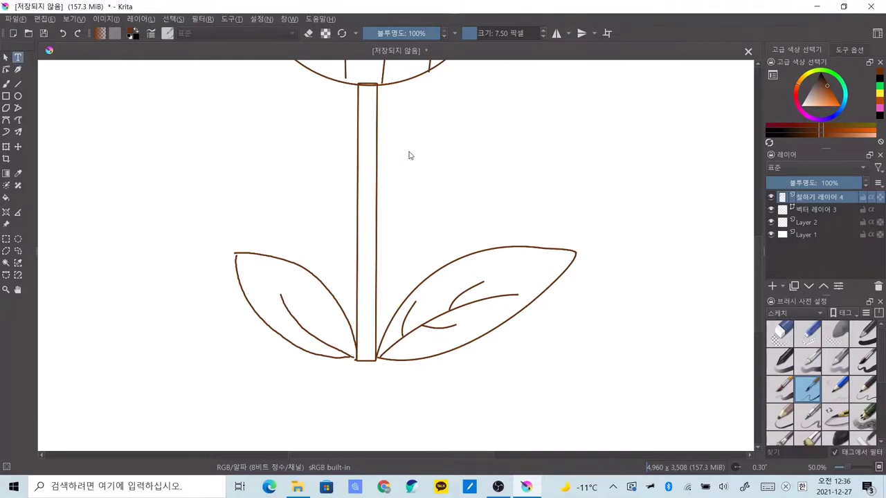
{"action": "left_click_drag", "start_coordinate": [394, 132], "coordinate": [557, 198]}
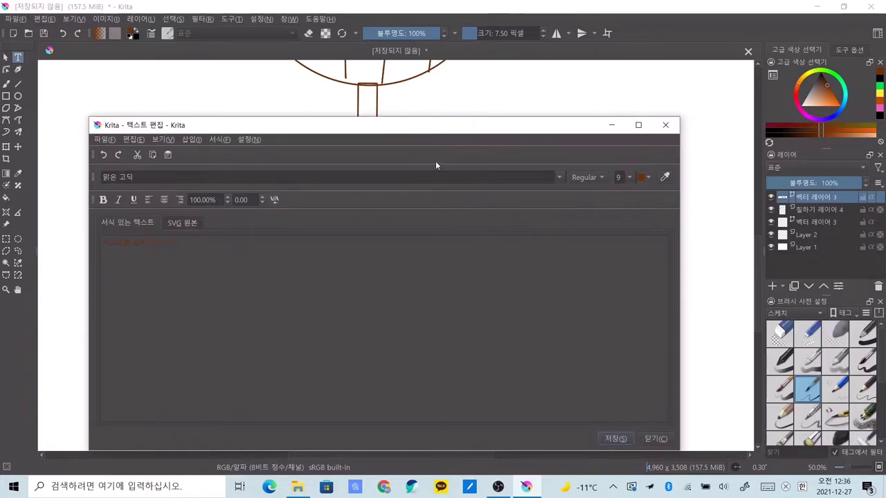
Set the text editor font to 나눔고딕 ExtraBold.
{"action": "left_click_drag", "start_coordinate": [205, 131], "coordinate": [212, 116]}
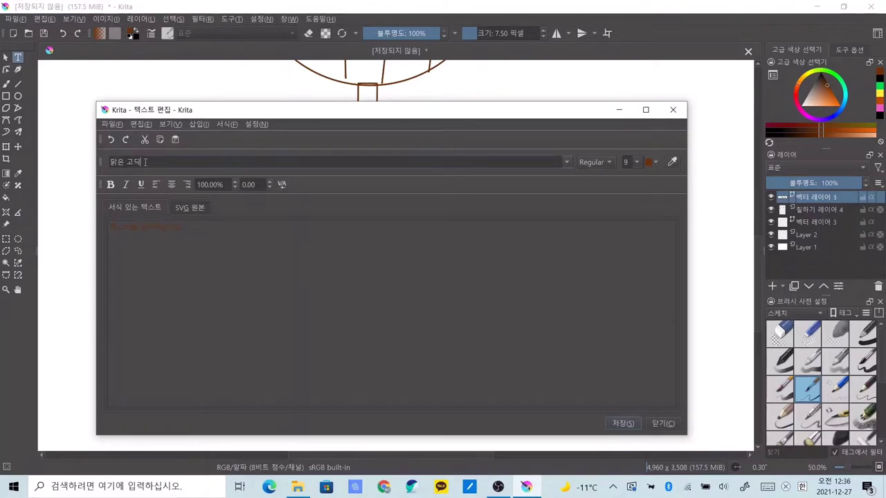
{"action": "left_click_drag", "start_coordinate": [150, 162], "coordinate": [109, 162]}
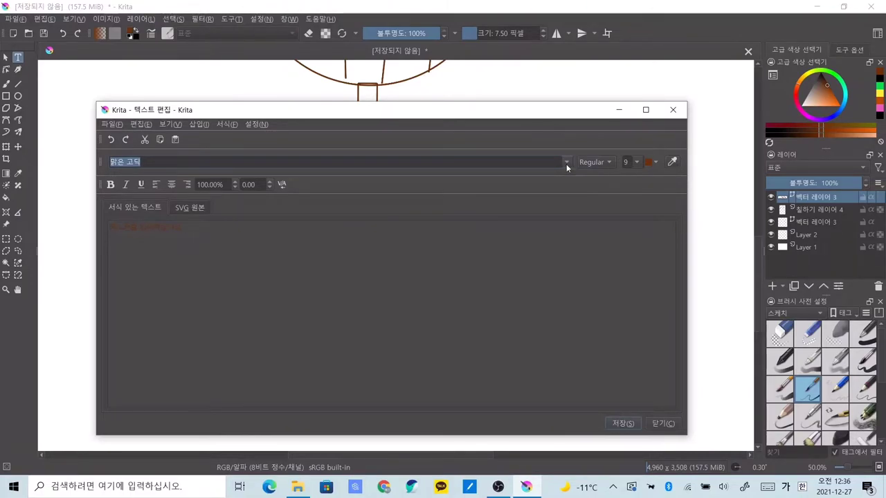
{"action": "left_click", "coordinate": [566, 162]}
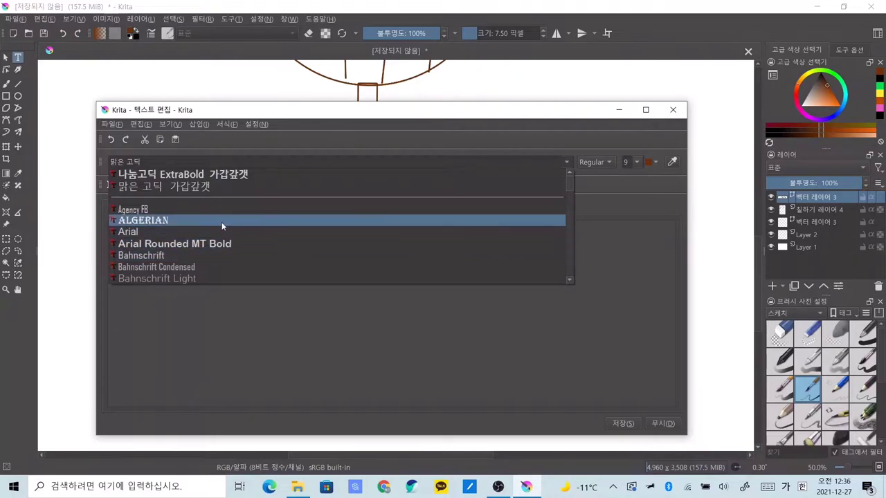
{"action": "scroll", "coordinate": [222, 219], "scroll_direction": "down", "scroll_amount": 3}
{"action": "scroll", "coordinate": [218, 246], "scroll_direction": "up", "scroll_amount": 4}
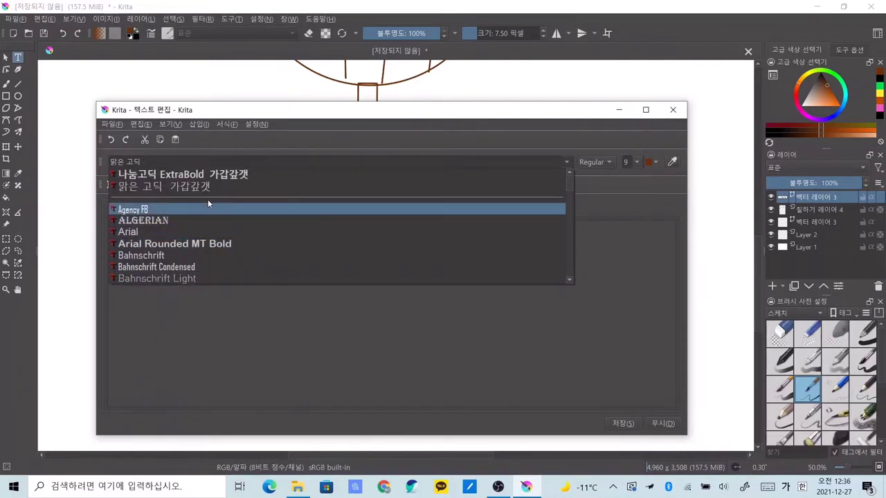
{"action": "left_click", "coordinate": [206, 174]}
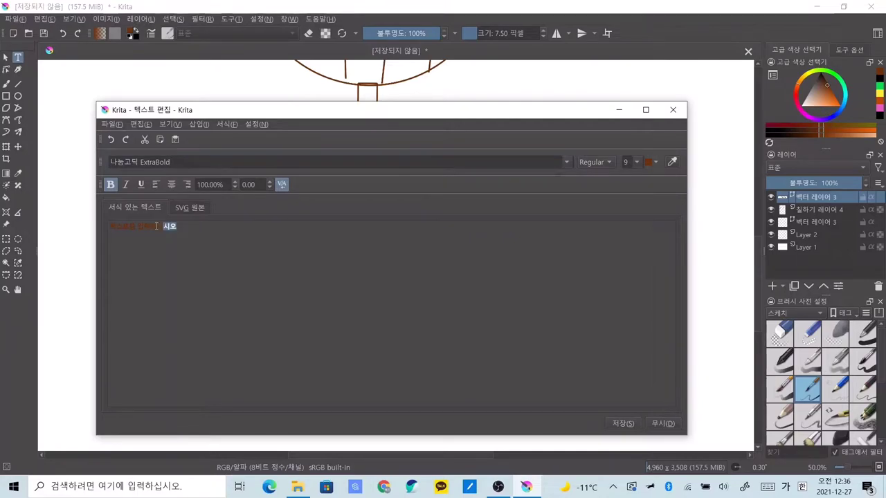
Replace the placeholder with 해바라기 in pink at size 18 and save it to the canvas.
{"action": "left_click_drag", "start_coordinate": [197, 226], "coordinate": [85, 228]}
{"action": "key", "text": "BackSpace"}
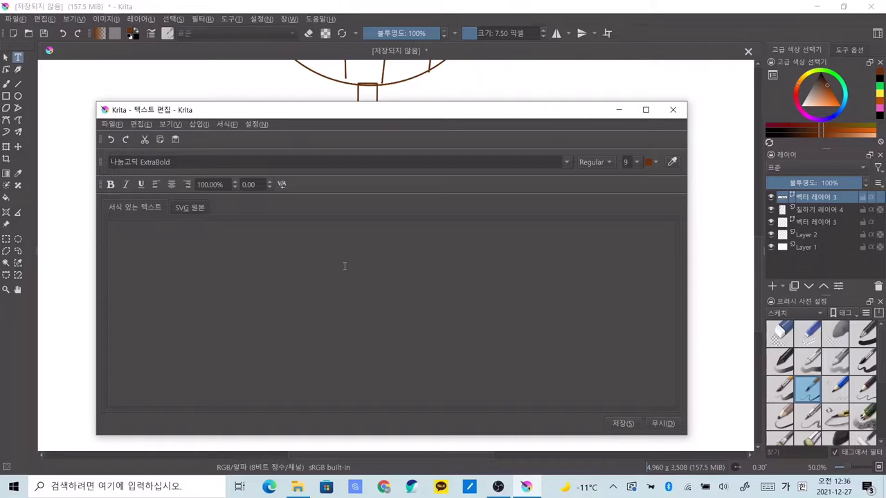
{"action": "type", "text": "안녕"}
{"action": "type", "text": "하세"}
{"action": "left_click", "coordinate": [654, 164]}
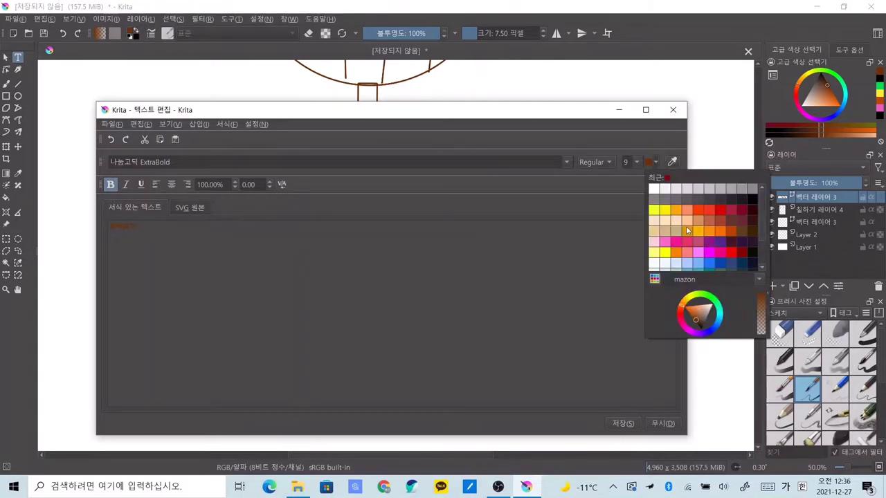
{"action": "left_click", "coordinate": [672, 244]}
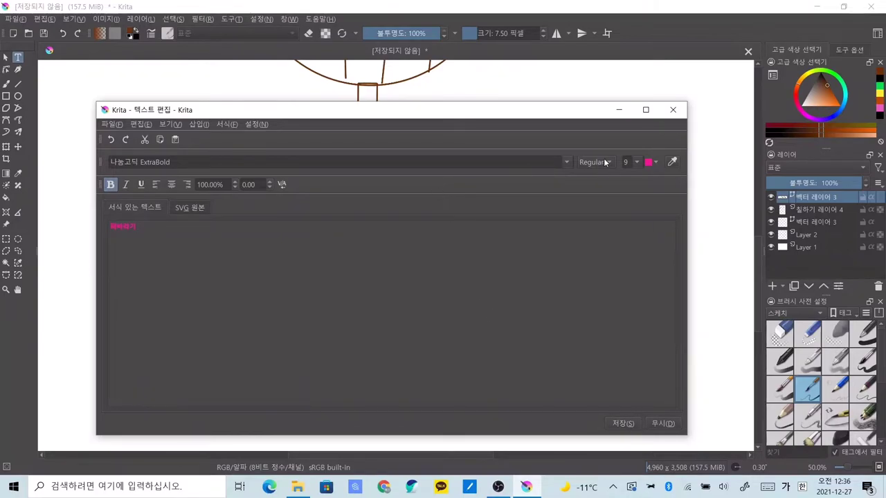
{"action": "left_click", "coordinate": [638, 162]}
{"action": "left_click", "coordinate": [631, 255]}
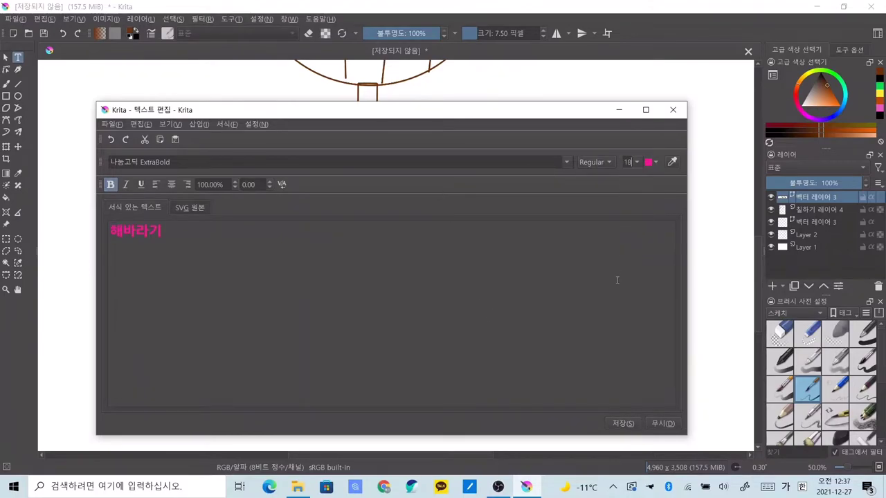
{"action": "left_click", "coordinate": [633, 424]}
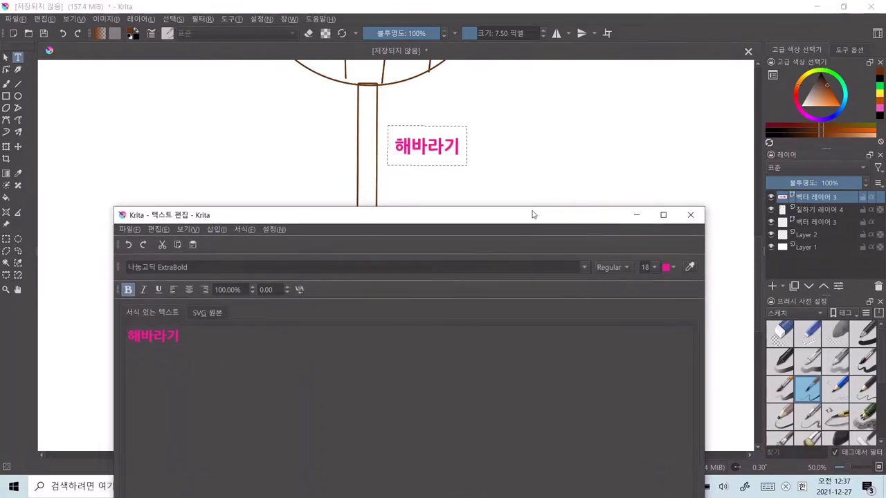
Close the text editor and zoom out to view the whole drawing with its label.
{"action": "left_click_drag", "start_coordinate": [515, 109], "coordinate": [530, 234]}
{"action": "left_click", "coordinate": [695, 234]}
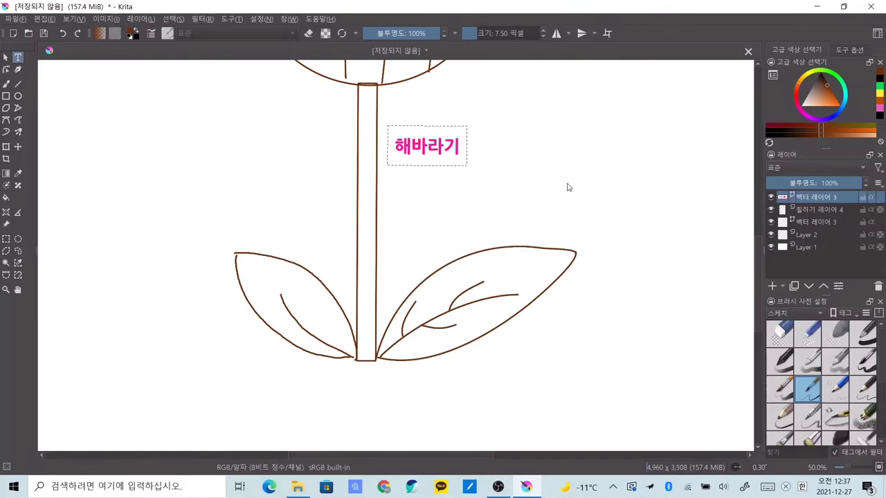
{"action": "scroll", "coordinate": [565, 186], "scroll_direction": "up", "scroll_amount": 3}
{"action": "scroll", "coordinate": [565, 186], "scroll_direction": "down", "scroll_amount": 3}
{"action": "left_click_drag", "start_coordinate": [520, 137], "coordinate": [496, 353]}
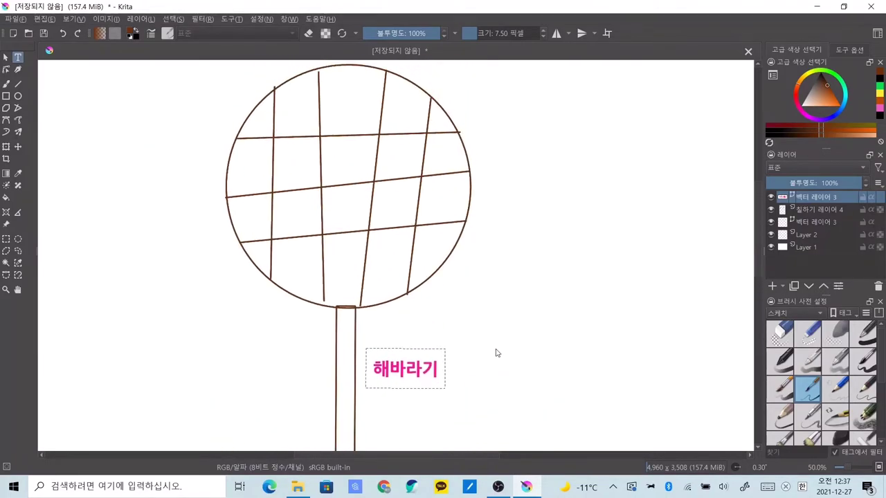
{"action": "scroll", "coordinate": [496, 349], "scroll_direction": "down", "scroll_amount": 3}
{"action": "scroll", "coordinate": [494, 353], "scroll_direction": "down", "scroll_amount": 1}
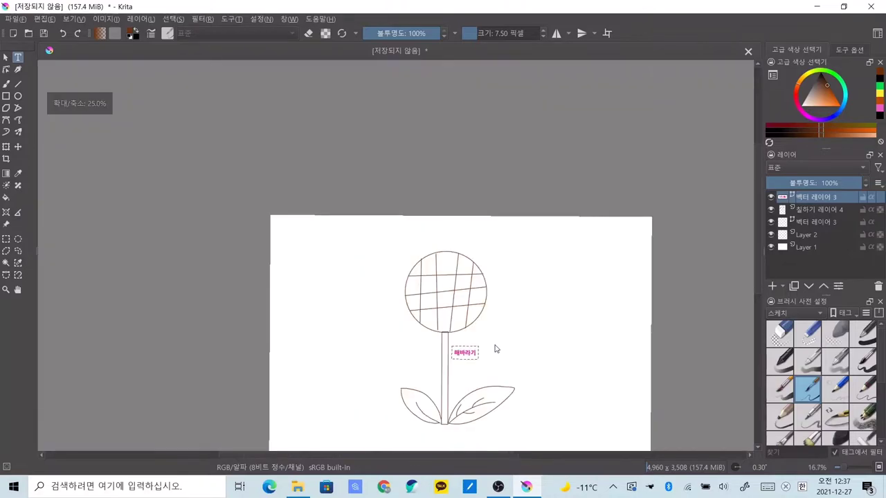
{"action": "scroll", "coordinate": [494, 352], "scroll_direction": "up", "scroll_amount": 1}
{"action": "left_click_drag", "start_coordinate": [492, 361], "coordinate": [481, 340]}
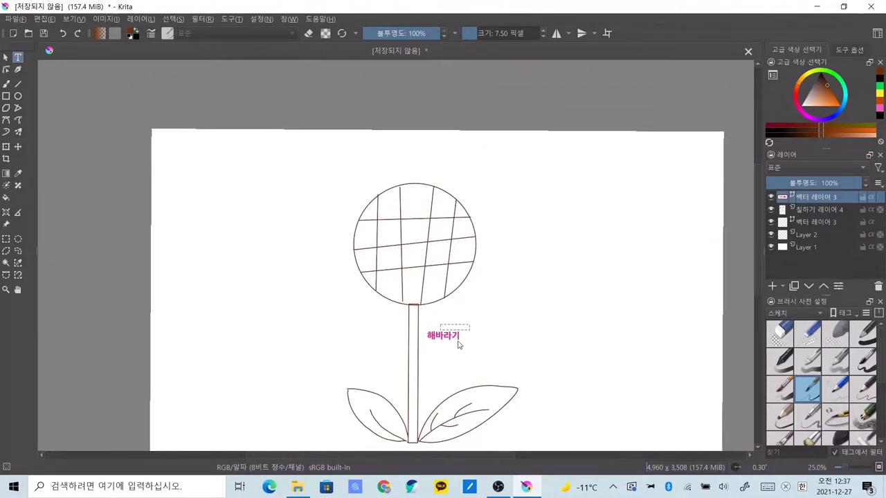
{"action": "left_click", "coordinate": [447, 359]}
{"action": "left_click", "coordinate": [688, 234]}
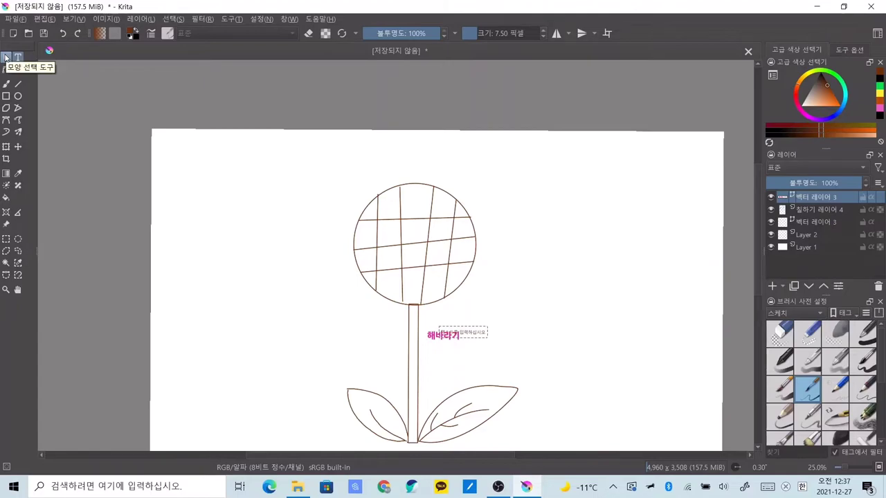
Select the 해바라기 label and move it to the top-left of the page.
{"action": "left_click", "coordinate": [7, 58]}
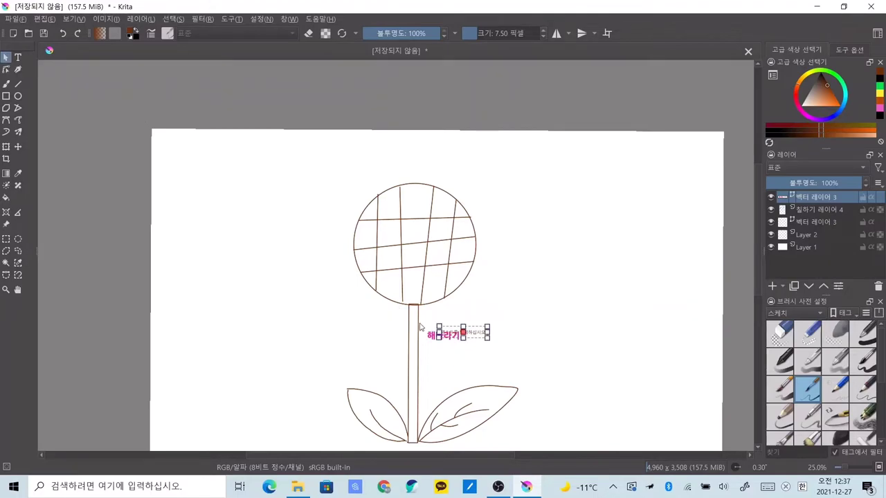
{"action": "left_click", "coordinate": [435, 339]}
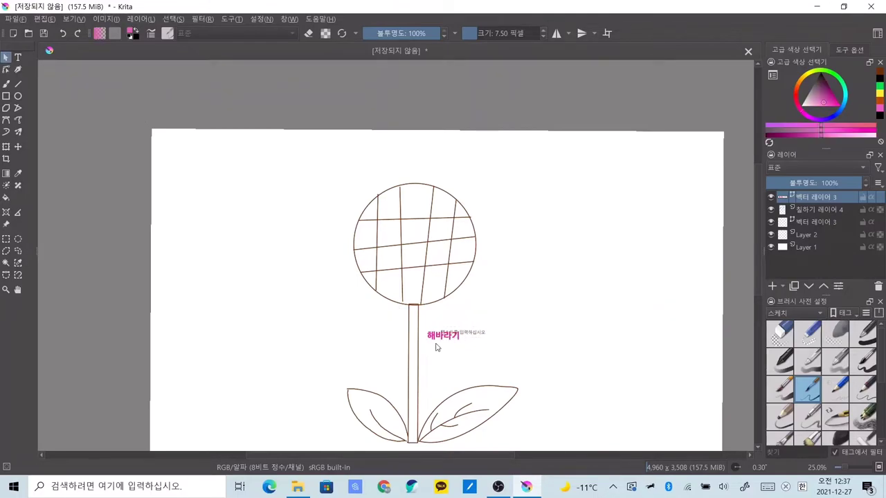
{"action": "left_click", "coordinate": [480, 336]}
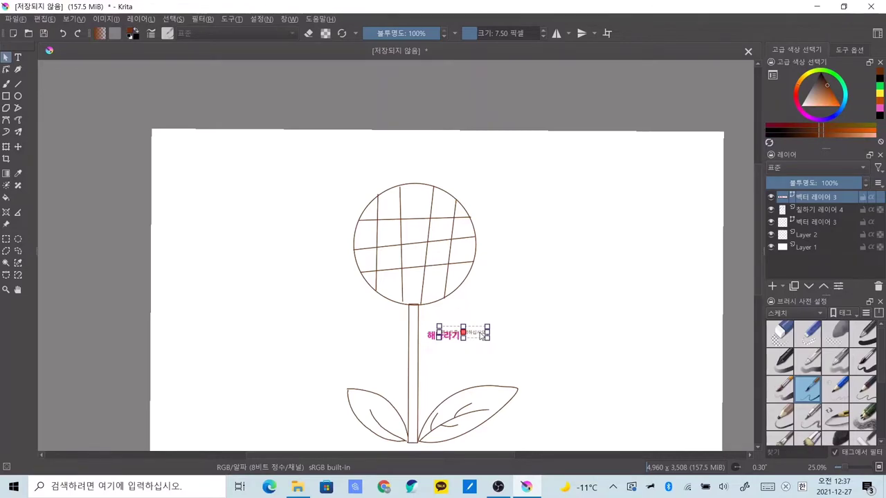
{"action": "left_click", "coordinate": [447, 336]}
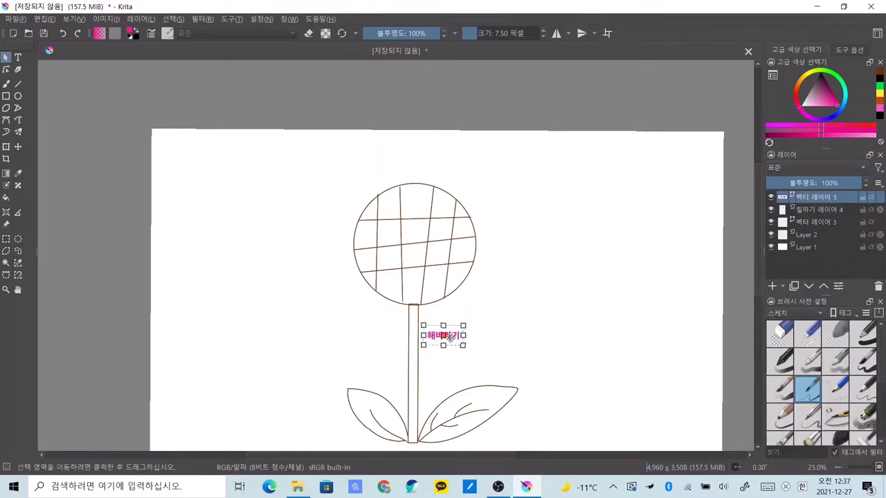
{"action": "mouse_move", "coordinate": [450, 336]}
{"action": "left_mouse_down"}
{"action": "mouse_move", "coordinate": [305, 154]}
{"action": "mouse_move", "coordinate": [270, 154]}
{"action": "left_mouse_up"}
{"action": "left_click", "coordinate": [290, 198]}
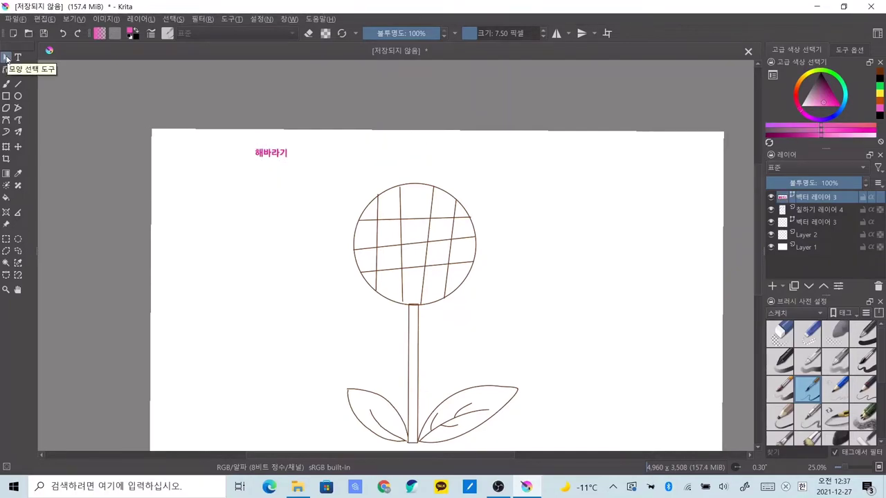
Undo the stray stroke on 칠하기 레이어 4 and move 벡터 레이어 3 above Layer 2.
{"action": "left_click", "coordinate": [804, 209]}
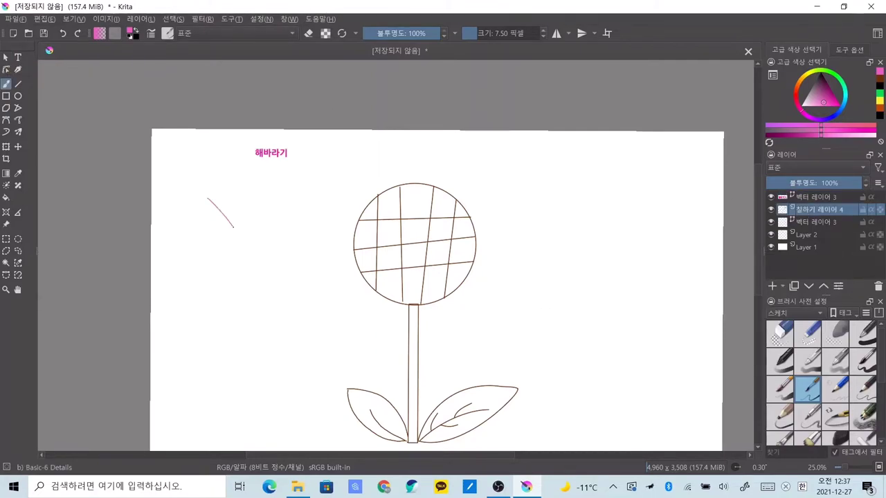
{"action": "key", "text": "ctrl+z"}
{"action": "left_click", "coordinate": [6, 57]}
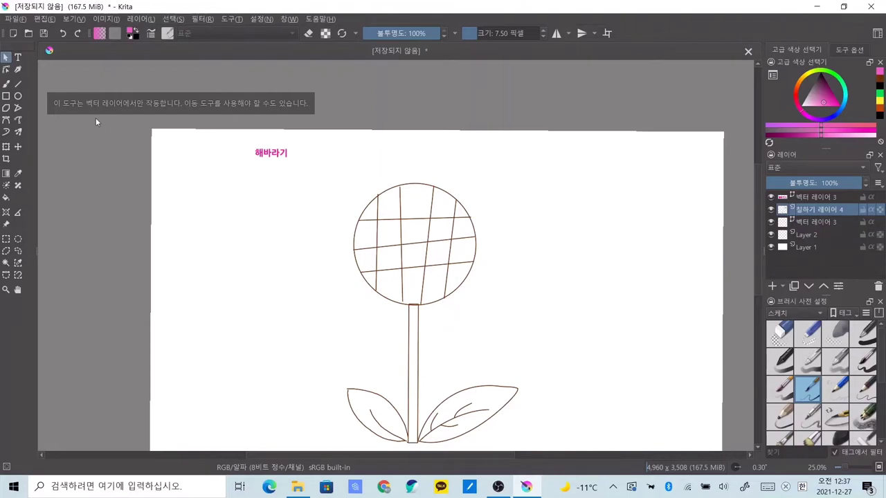
{"action": "left_click", "coordinate": [18, 70]}
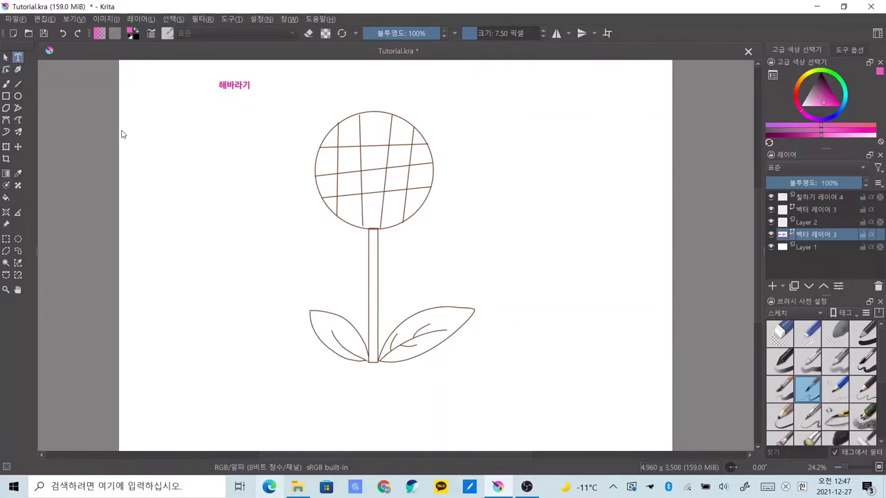
{"action": "mouse_move", "coordinate": [835, 234]}
{"action": "left_mouse_down"}
{"action": "mouse_move", "coordinate": [831, 198]}
{"action": "mouse_move", "coordinate": [830, 230]}
{"action": "left_mouse_up"}
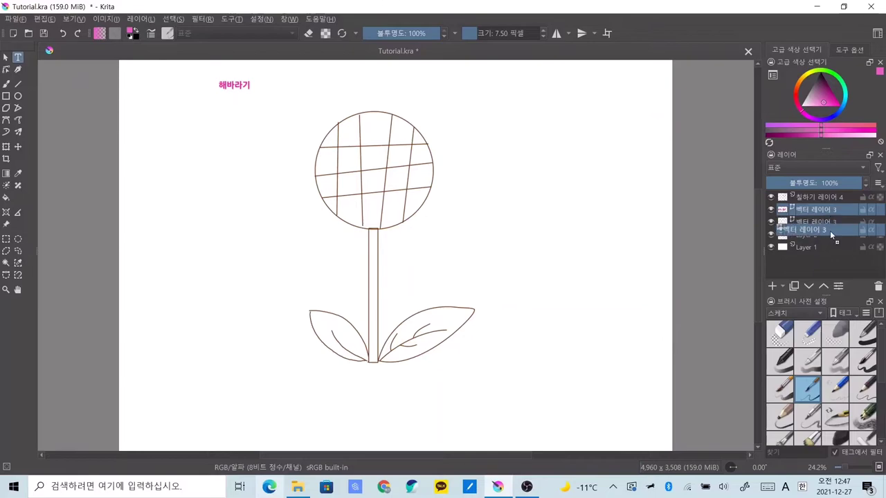
Draw a thick orange calligraphy ring around the flower head, replacing a pink first attempt.
{"action": "left_click", "coordinate": [18, 70]}
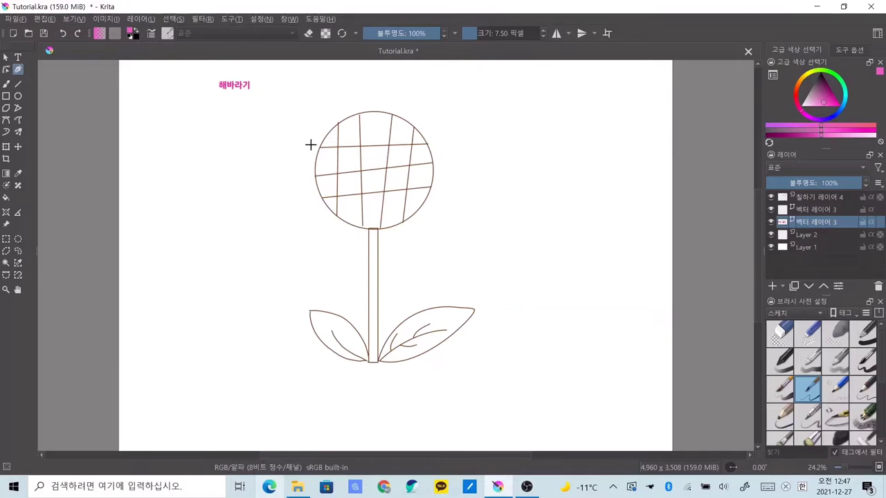
{"action": "mouse_move", "coordinate": [310, 144]}
{"action": "left_mouse_down"}
{"action": "mouse_move", "coordinate": [357, 89]}
{"action": "mouse_move", "coordinate": [380, 92]}
{"action": "left_mouse_up"}
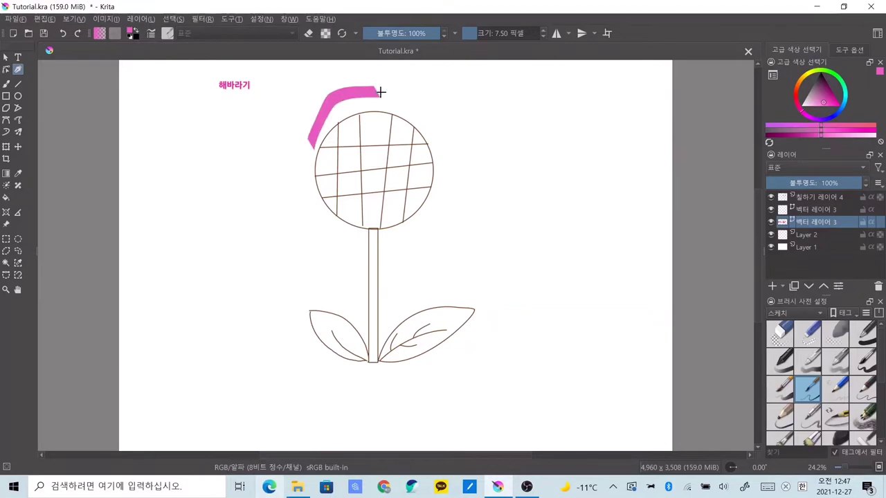
{"action": "key", "text": "ctrl+z"}
{"action": "left_click_drag", "start_coordinate": [815, 76], "coordinate": [830, 106]}
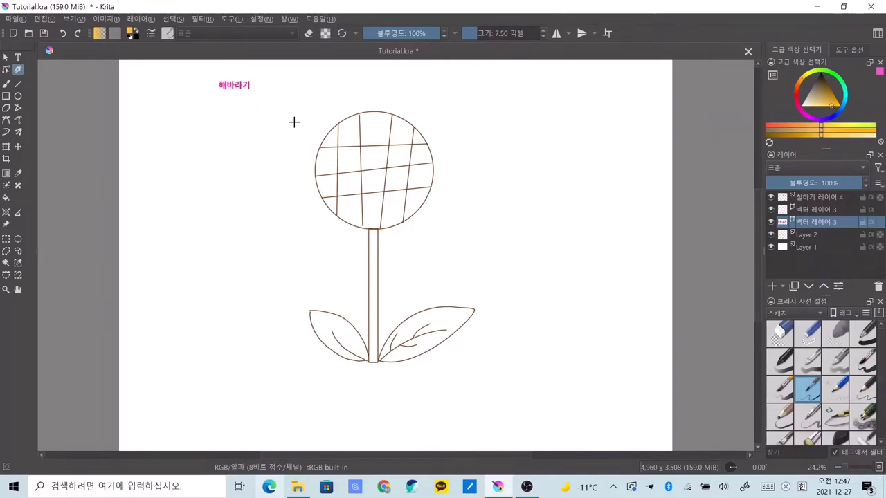
{"action": "mouse_move", "coordinate": [317, 127]}
{"action": "left_mouse_down"}
{"action": "mouse_move", "coordinate": [334, 251]}
{"action": "mouse_move", "coordinate": [316, 123]}
{"action": "left_mouse_up"}
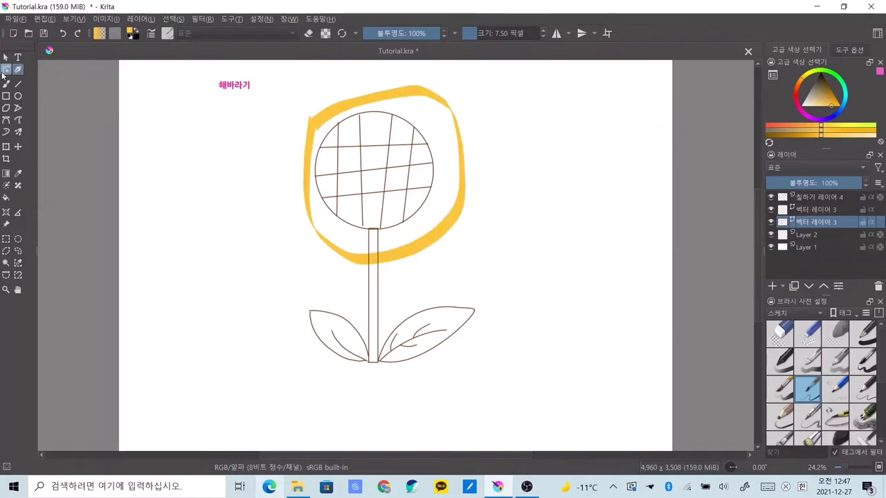
Pull the petal outline's nodes into spikes around its top, left and bottom.
{"action": "left_click", "coordinate": [6, 69]}
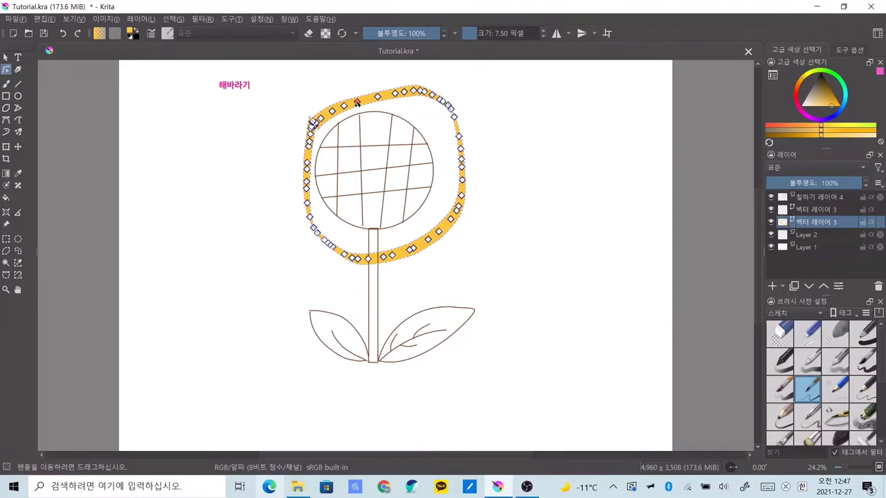
{"action": "left_click_drag", "start_coordinate": [357, 103], "coordinate": [344, 73]}
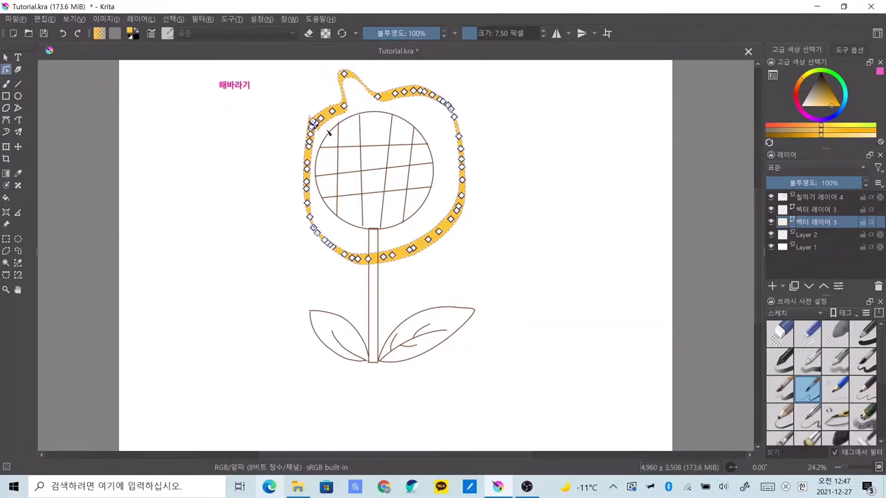
{"action": "left_click_drag", "start_coordinate": [332, 112], "coordinate": [301, 90]}
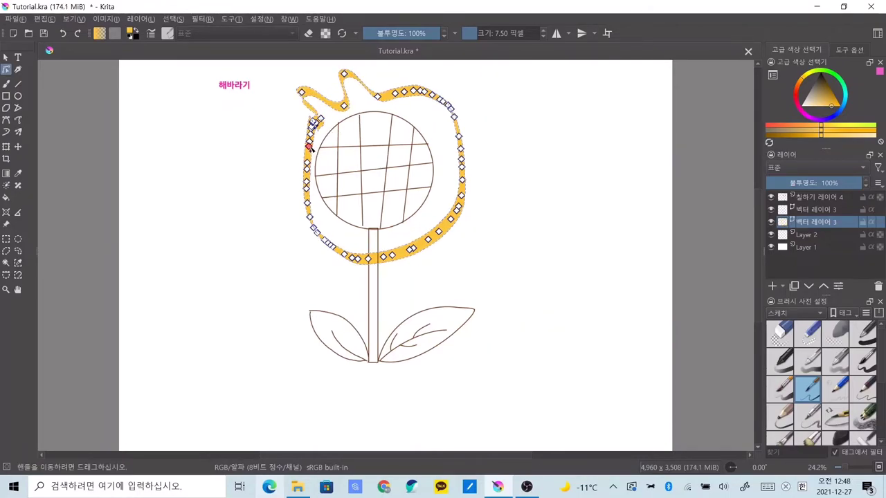
{"action": "left_click_drag", "start_coordinate": [310, 142], "coordinate": [274, 144]}
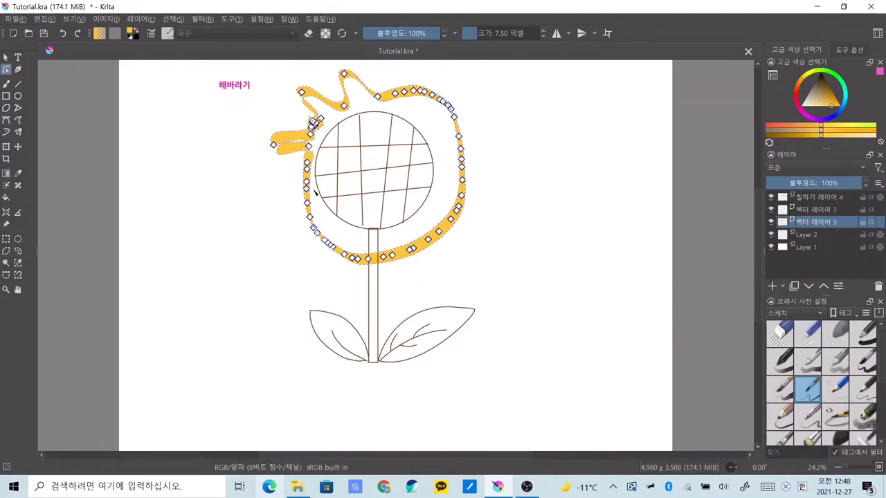
{"action": "left_click_drag", "start_coordinate": [307, 183], "coordinate": [268, 197]}
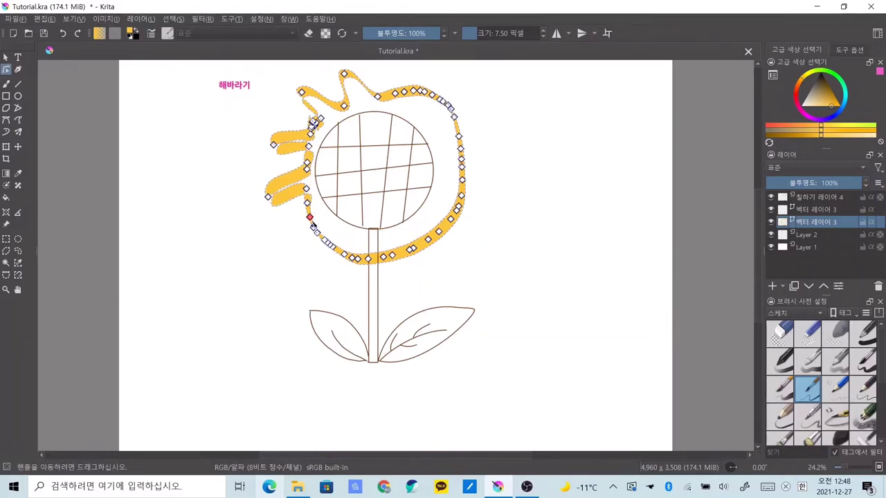
{"action": "left_click_drag", "start_coordinate": [291, 234], "coordinate": [283, 263]}
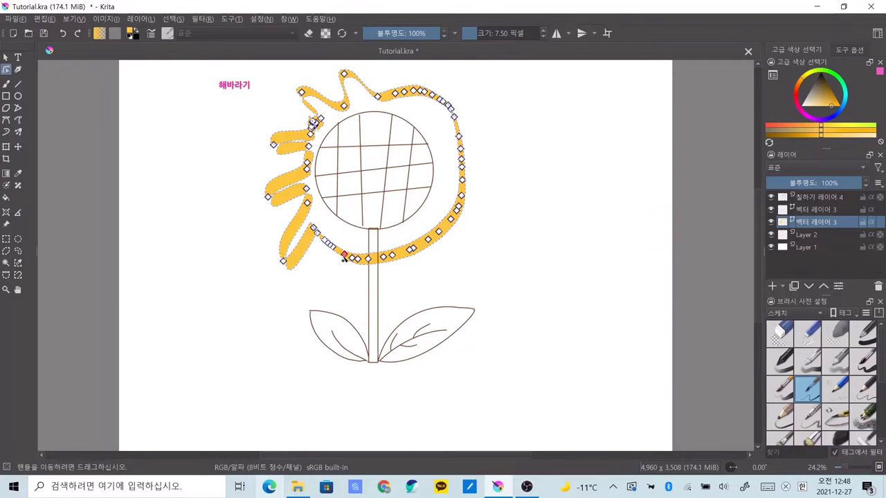
{"action": "left_click_drag", "start_coordinate": [345, 259], "coordinate": [334, 284]}
{"action": "left_click_drag", "start_coordinate": [391, 255], "coordinate": [431, 296]}
Pull out more petal spikes on the outline's right side and top.
{"action": "left_click_drag", "start_coordinate": [428, 239], "coordinate": [476, 267]}
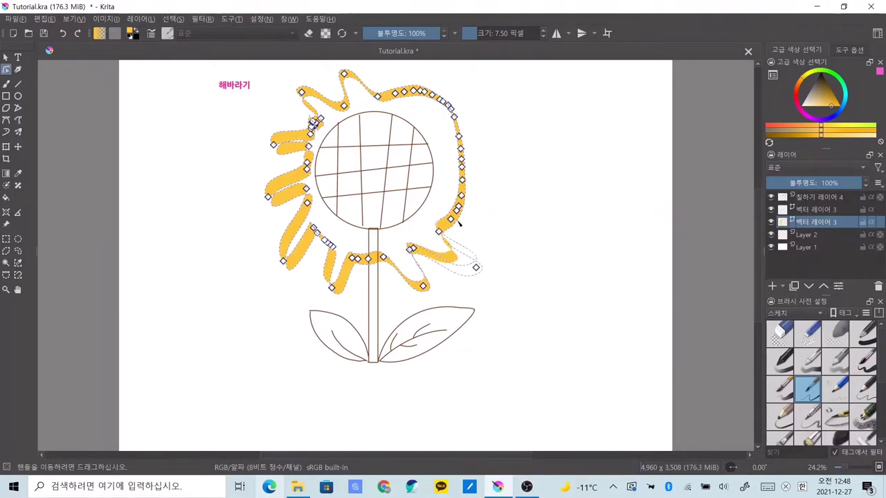
{"action": "left_click_drag", "start_coordinate": [461, 195], "coordinate": [502, 206]}
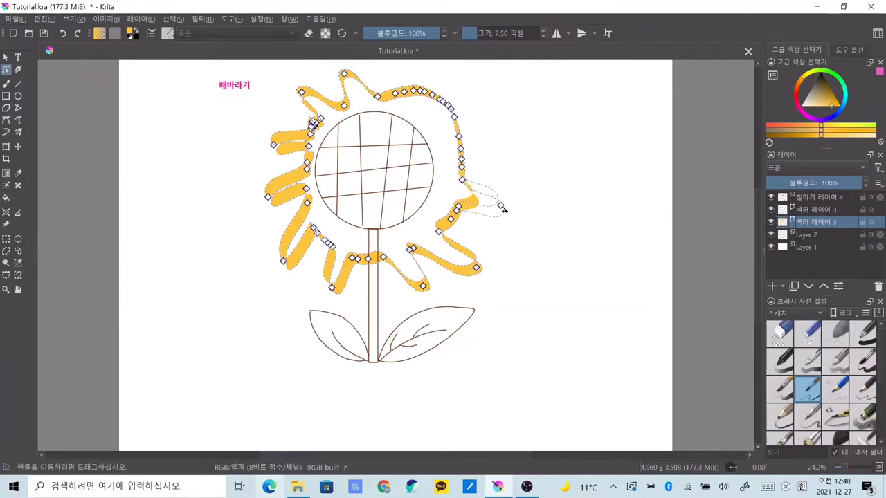
{"action": "left_click_drag", "start_coordinate": [473, 239], "coordinate": [496, 247]}
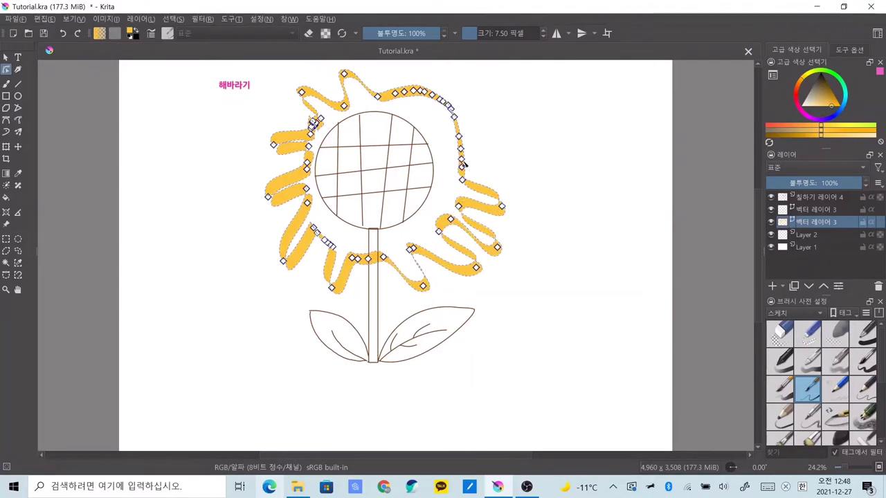
{"action": "mouse_move", "coordinate": [468, 164]}
{"action": "left_mouse_down"}
{"action": "mouse_move", "coordinate": [501, 130]}
{"action": "mouse_move", "coordinate": [493, 112]}
{"action": "left_mouse_up"}
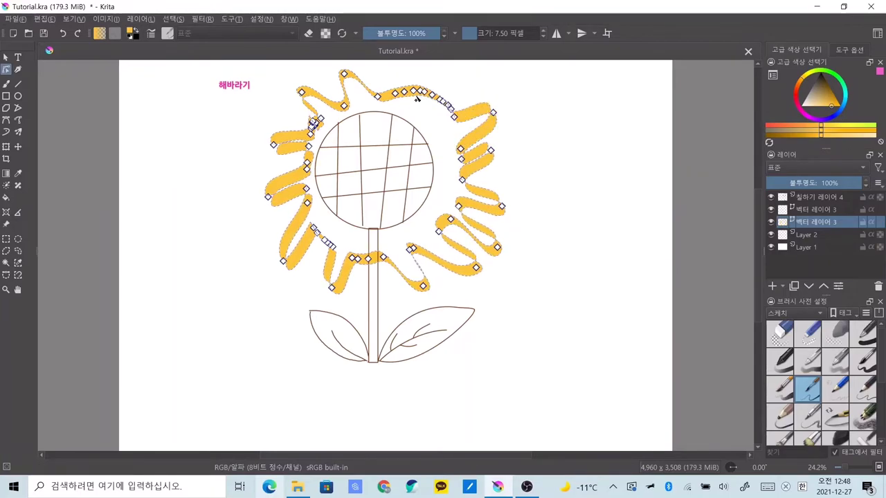
{"action": "left_click_drag", "start_coordinate": [412, 81], "coordinate": [414, 28]}
{"action": "scroll", "coordinate": [394, 104], "scroll_direction": "up", "scroll_amount": 2}
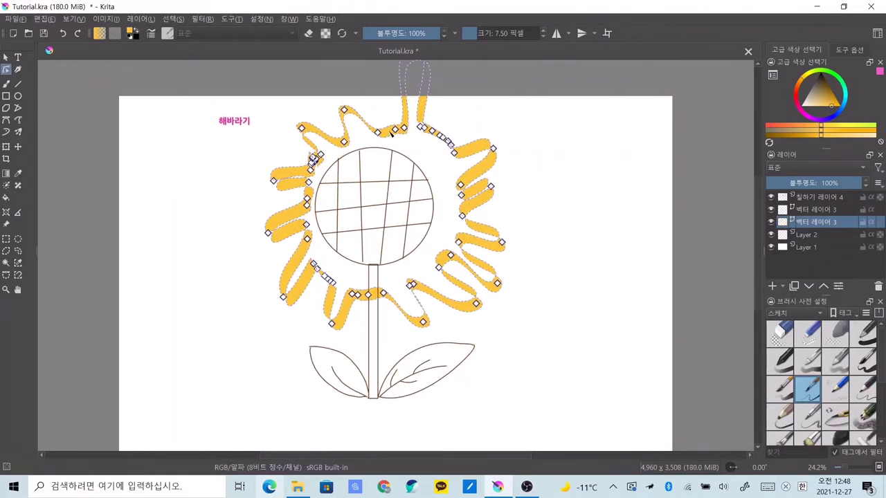
{"action": "left_click_drag", "start_coordinate": [378, 132], "coordinate": [367, 117]}
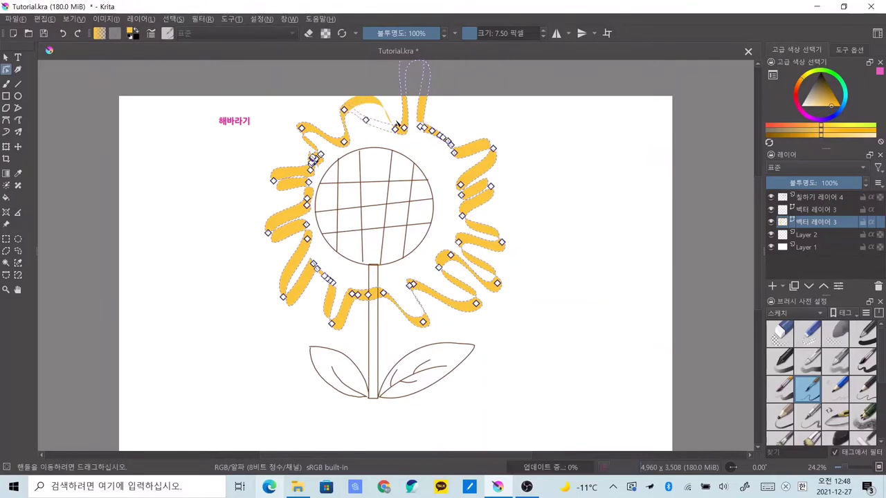
{"action": "mouse_move", "coordinate": [433, 137]}
{"action": "left_mouse_down"}
{"action": "mouse_move", "coordinate": [458, 116]}
{"action": "mouse_move", "coordinate": [477, 131]}
{"action": "left_mouse_up"}
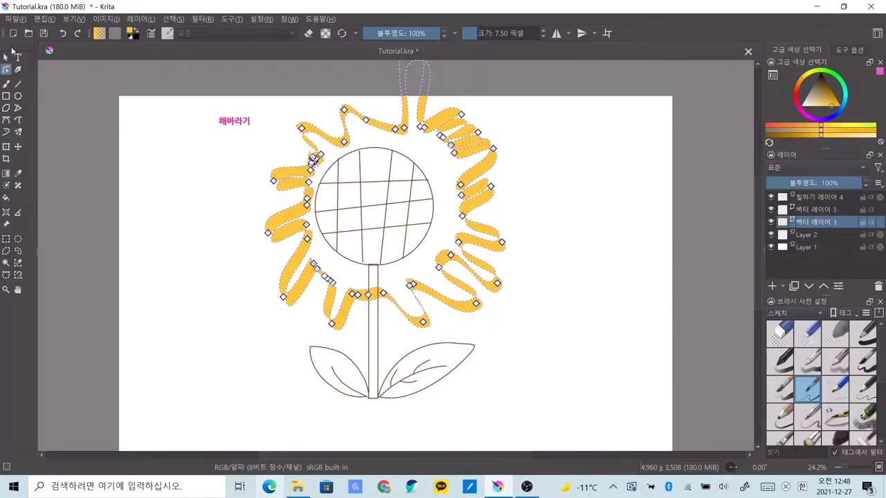
Resize the petal shape and centre it evenly around the gridded flower head.
{"action": "left_click", "coordinate": [6, 59]}
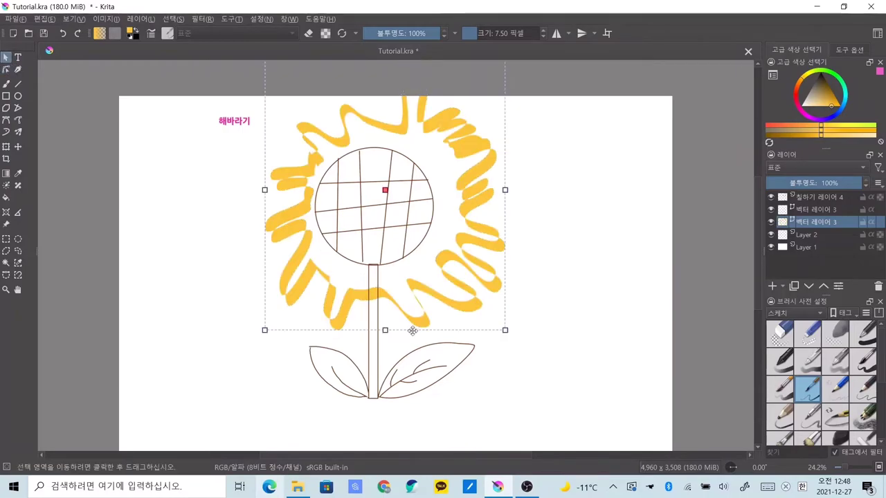
{"action": "left_click_drag", "start_coordinate": [506, 331], "coordinate": [450, 268]}
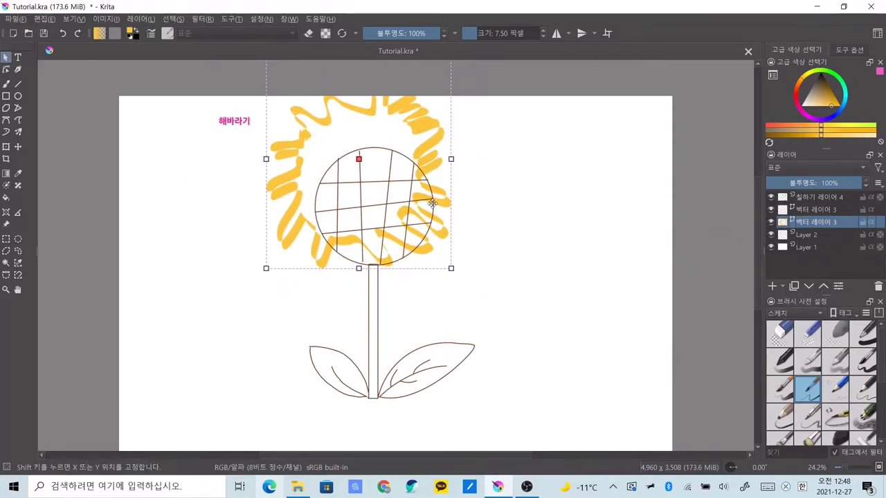
{"action": "mouse_move", "coordinate": [423, 179]}
{"action": "left_mouse_down"}
{"action": "mouse_move", "coordinate": [441, 238]}
{"action": "mouse_move", "coordinate": [439, 200]}
{"action": "left_mouse_up"}
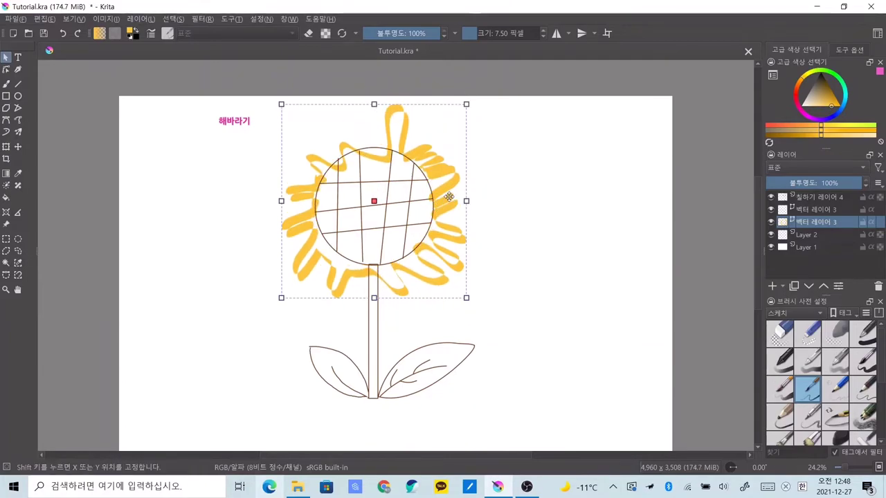
{"action": "left_click_drag", "start_coordinate": [450, 203], "coordinate": [450, 193]}
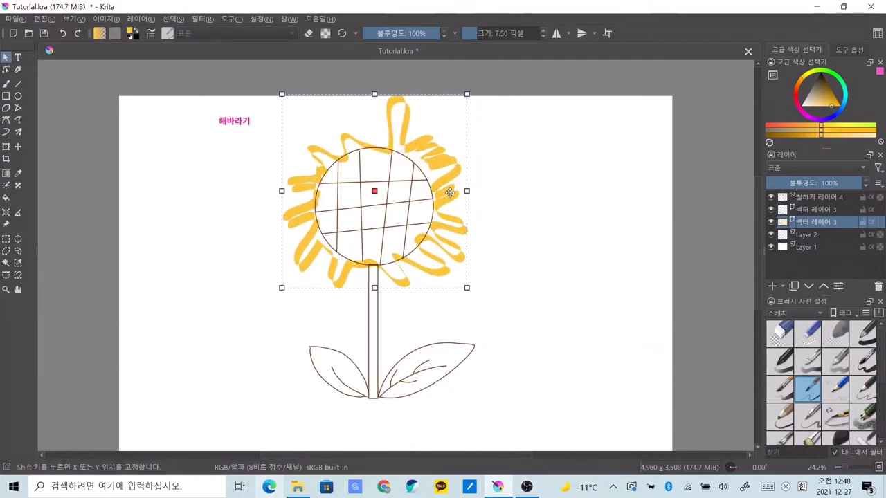
{"action": "left_click", "coordinate": [498, 199]}
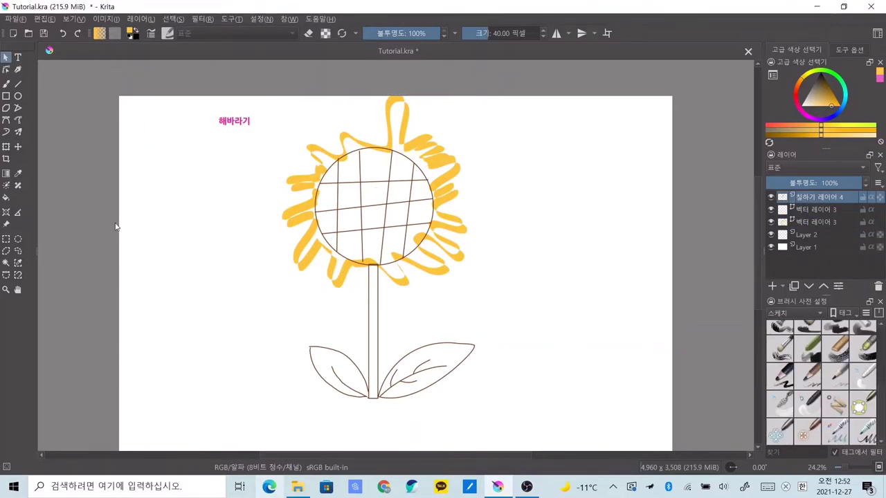
Choose the Fill tool with a bright green colour and the Basic-2 Opacity preset.
{"action": "left_click", "coordinate": [7, 198]}
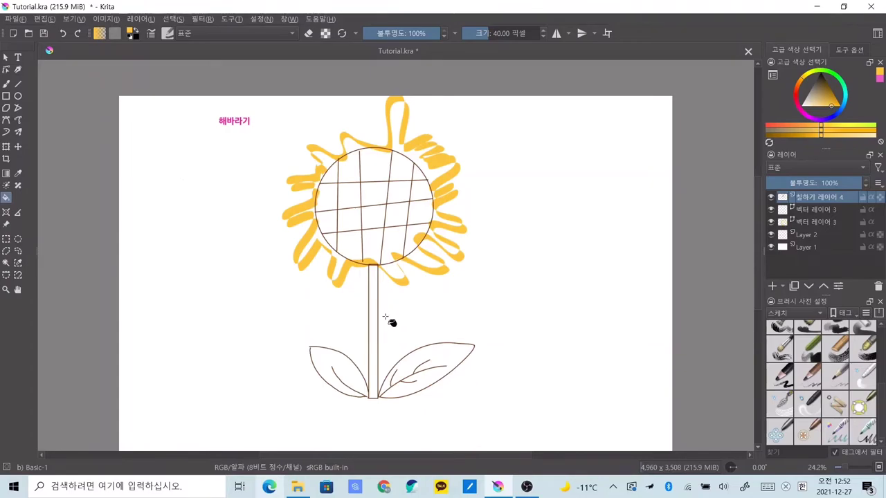
{"action": "right_click", "coordinate": [386, 318]}
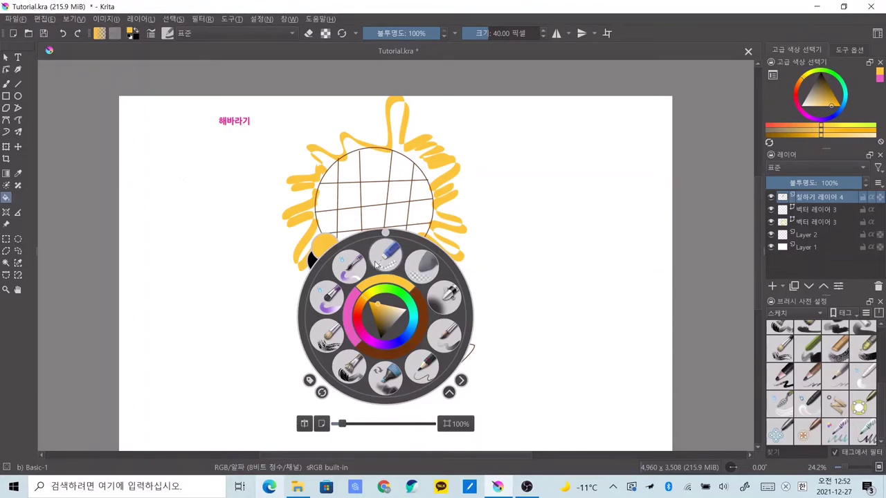
{"action": "left_click", "coordinate": [387, 258]}
{"action": "right_click", "coordinate": [392, 300]}
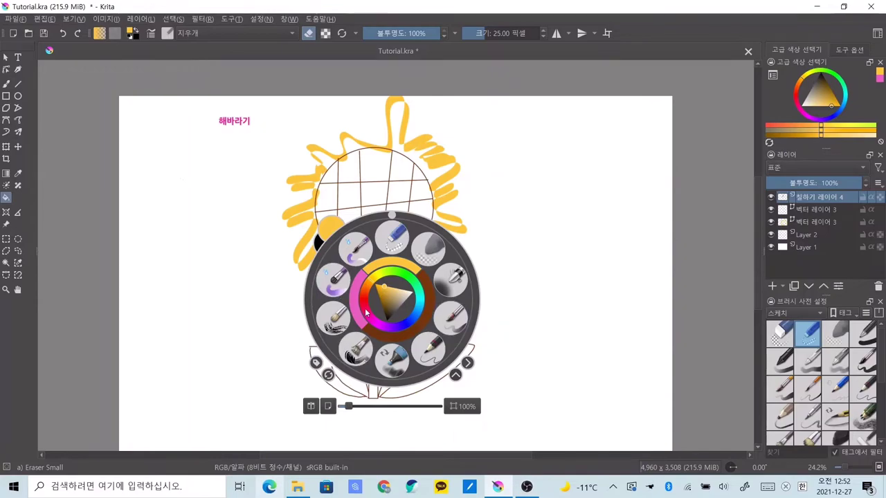
{"action": "left_click", "coordinate": [405, 279]}
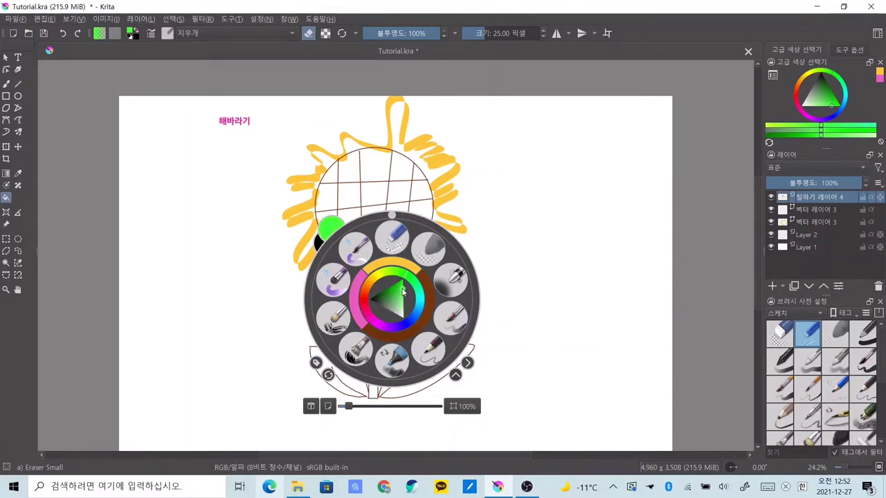
{"action": "left_click", "coordinate": [404, 292]}
{"action": "right_click", "coordinate": [404, 292]}
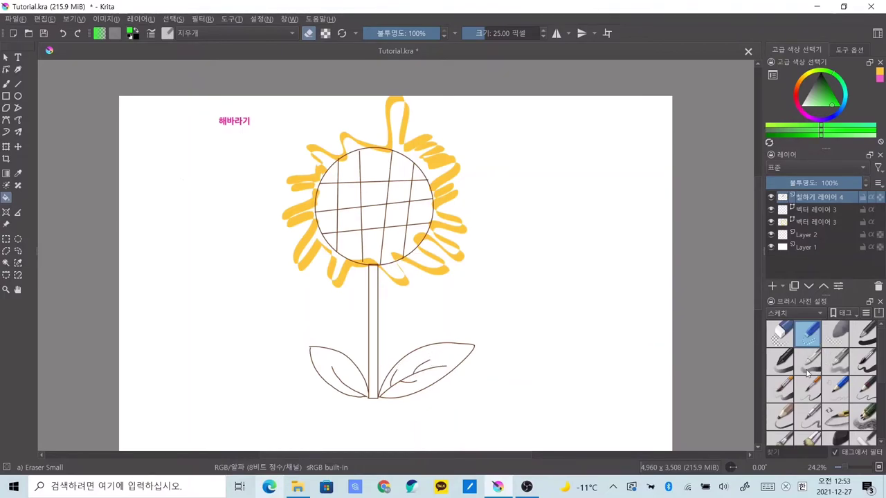
{"action": "left_click", "coordinate": [782, 361]}
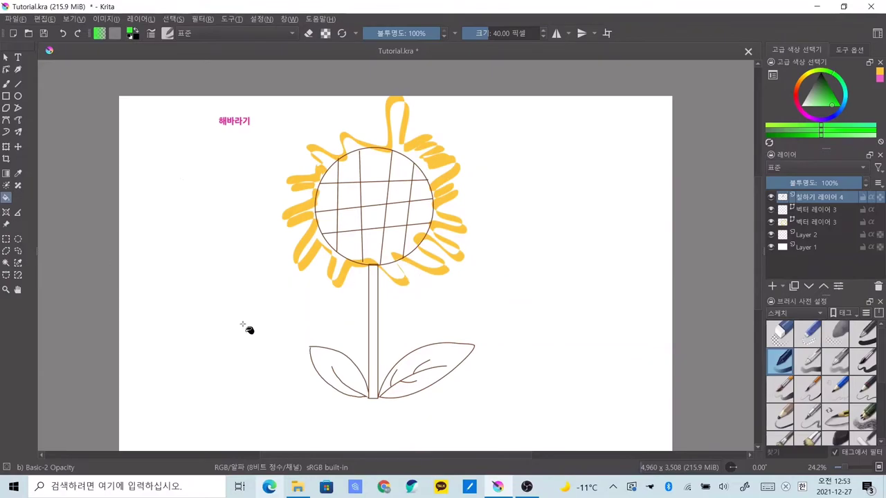
Fill the stem bright green and the right leaf dark green, undoing the accidental background fill.
{"action": "left_click", "coordinate": [372, 320]}
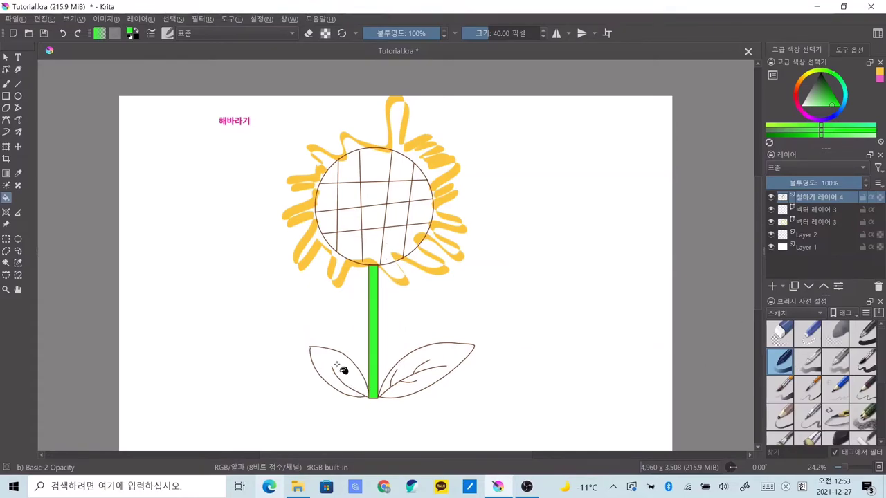
{"action": "right_click", "coordinate": [416, 328]}
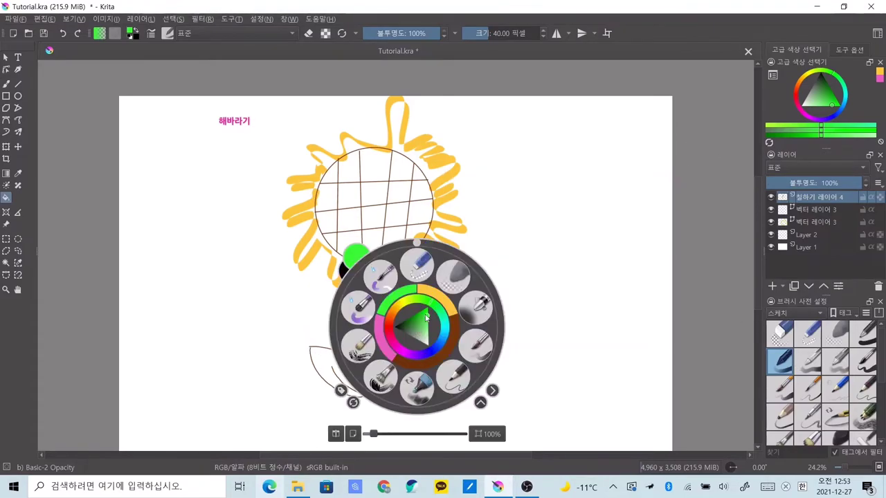
{"action": "left_click", "coordinate": [412, 315]}
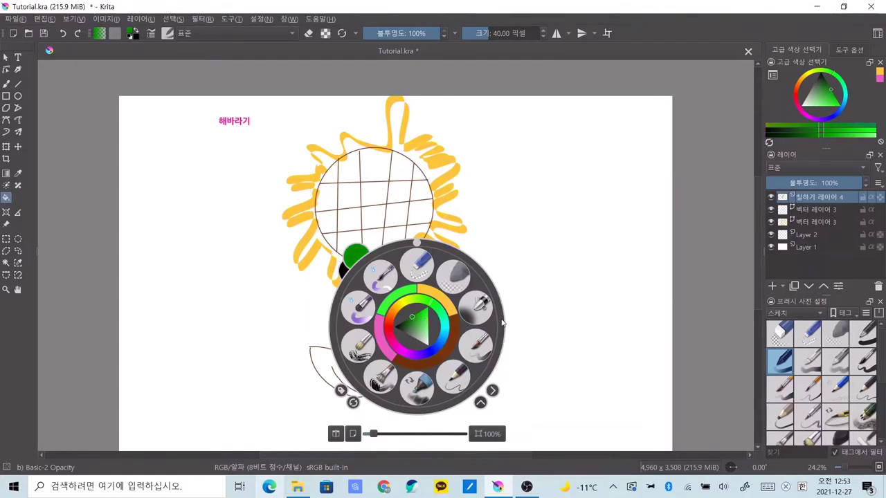
{"action": "left_click", "coordinate": [528, 325]}
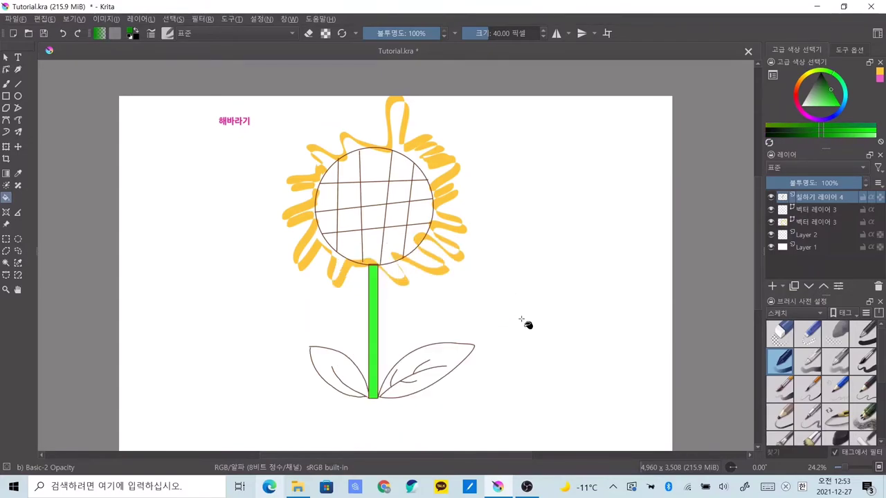
{"action": "left_click", "coordinate": [435, 353]}
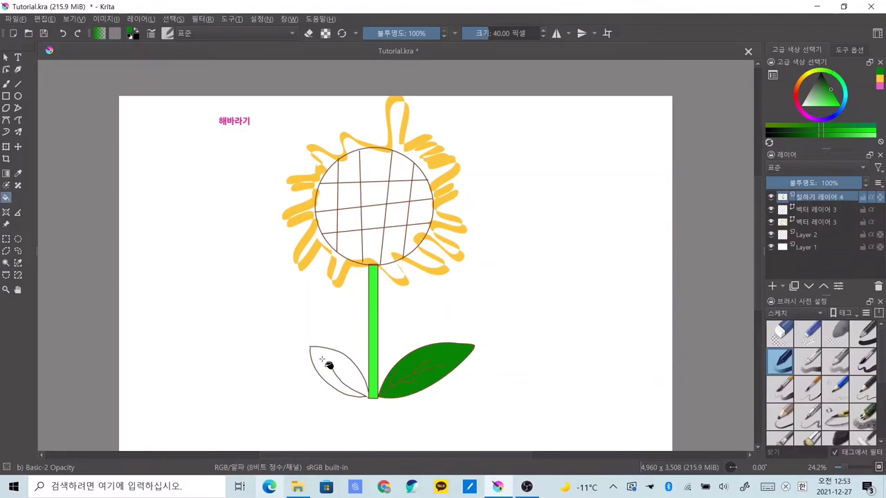
{"action": "left_click", "coordinate": [333, 340]}
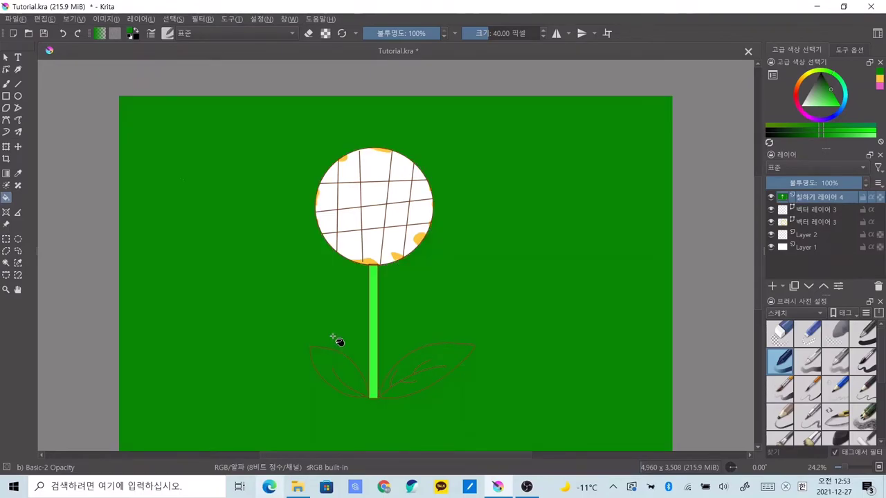
{"action": "key", "text": "ctrl+z"}
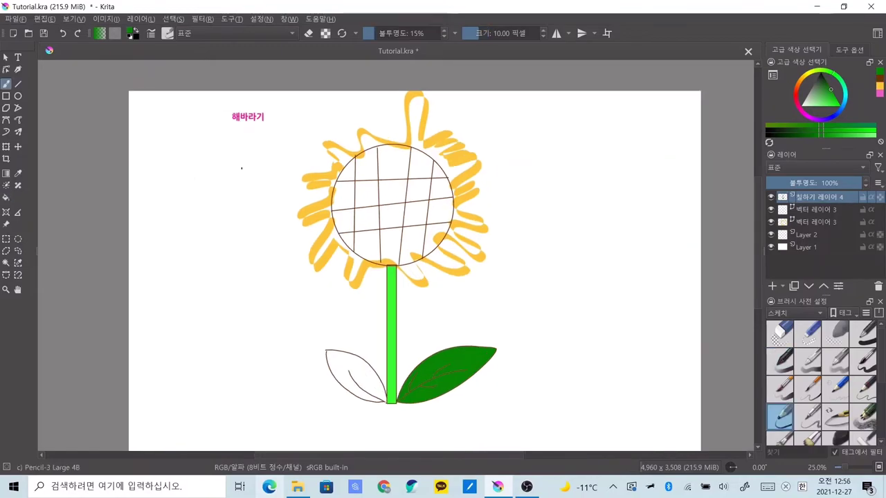
{"action": "left_click", "coordinate": [18, 133]}
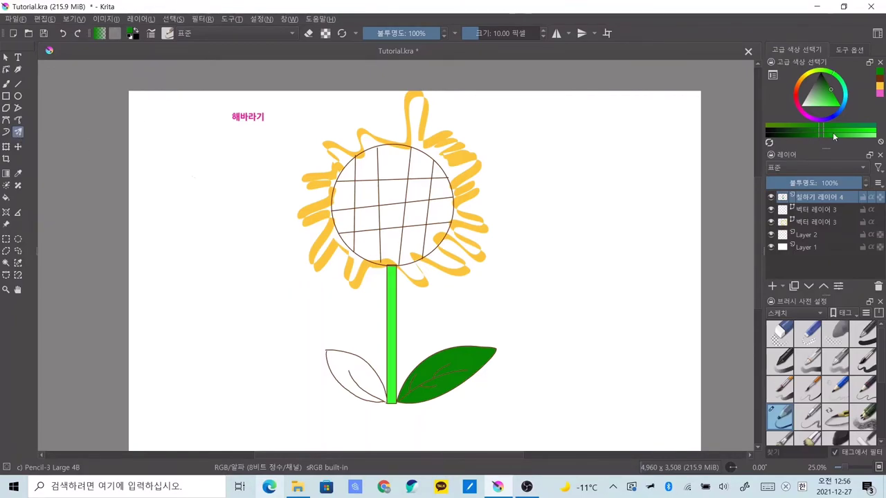
{"action": "left_click", "coordinate": [845, 96]}
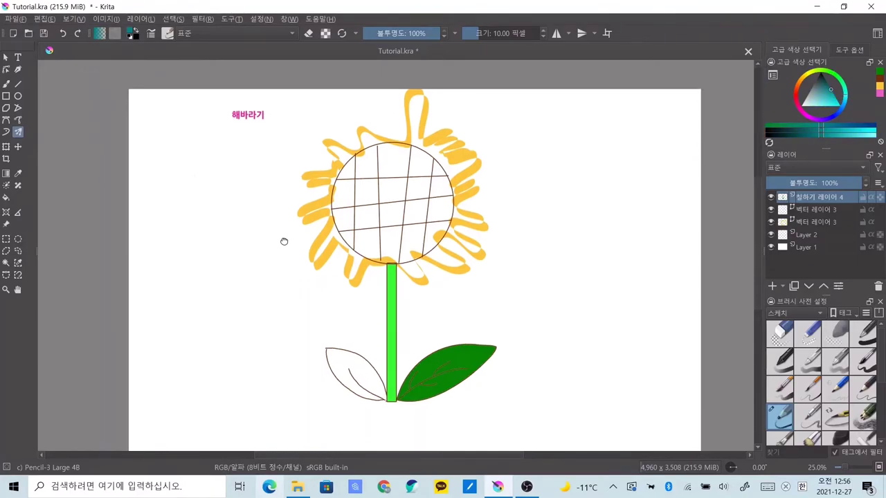
{"action": "left_click_drag", "start_coordinate": [283, 241], "coordinate": [284, 201]}
{"action": "scroll", "coordinate": [283, 202], "scroll_direction": "down", "scroll_amount": 1}
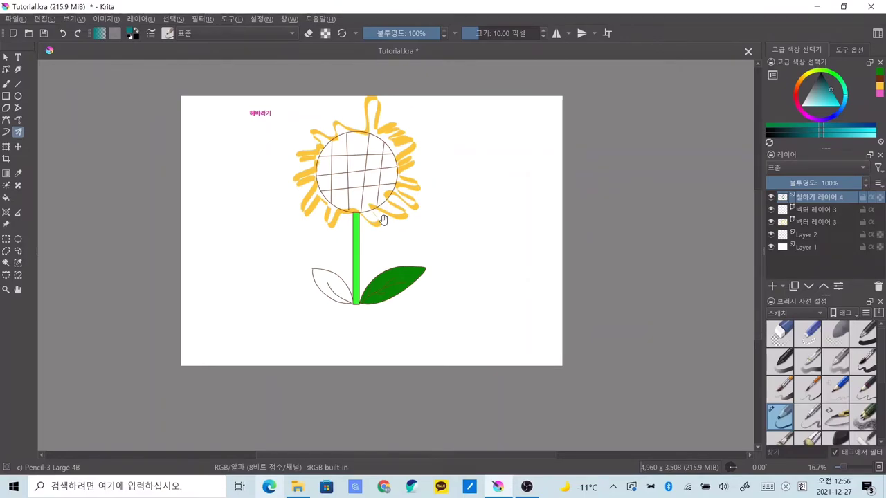
{"action": "scroll", "coordinate": [402, 226], "scroll_direction": "up", "scroll_amount": 1}
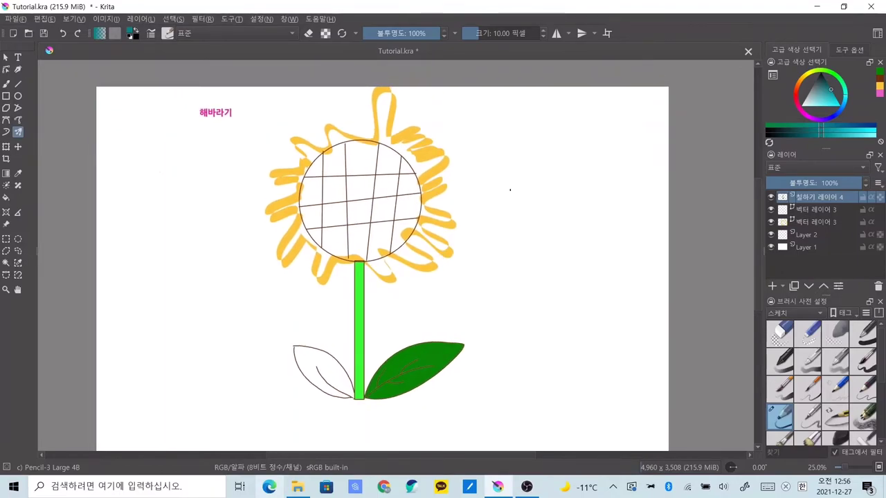
{"action": "mouse_move", "coordinate": [508, 190]}
{"action": "left_mouse_down"}
{"action": "mouse_move", "coordinate": [559, 138]}
{"action": "mouse_move", "coordinate": [584, 189]}
{"action": "mouse_move", "coordinate": [539, 213]}
{"action": "left_mouse_up"}
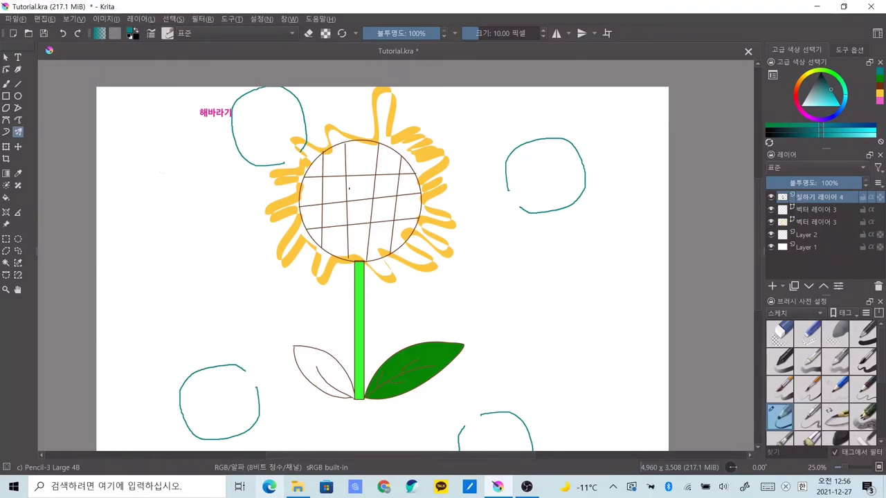
{"action": "key", "text": "ctrl+z"}
{"action": "key", "text": "ctrl+z"}
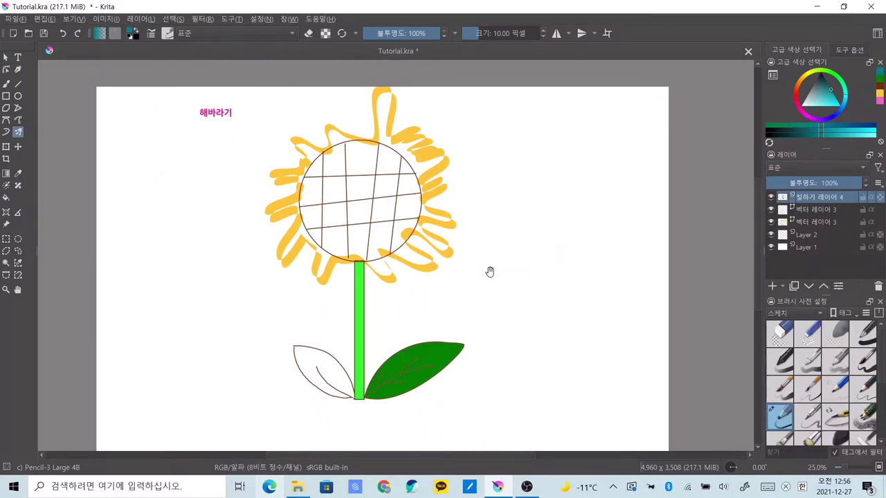
{"action": "left_click_drag", "start_coordinate": [490, 271], "coordinate": [502, 243]}
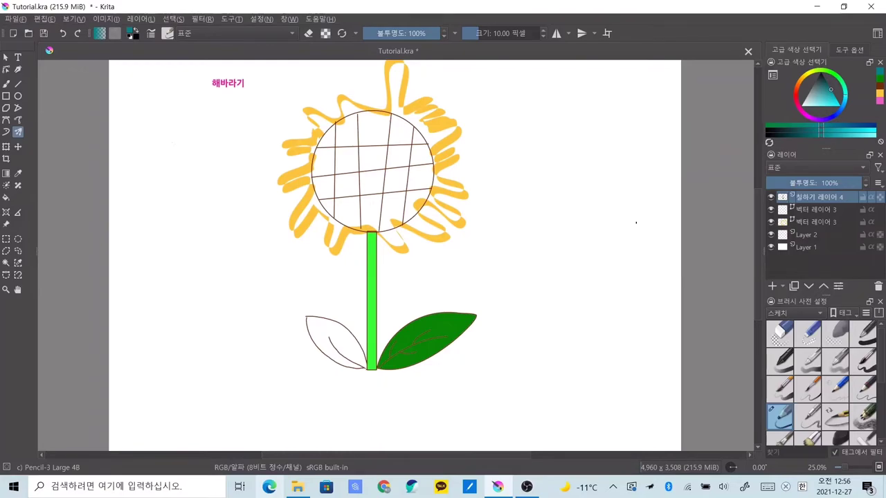
Add a new paint layer and hide the sunflower and vector layers.
{"action": "left_click", "coordinate": [771, 289]}
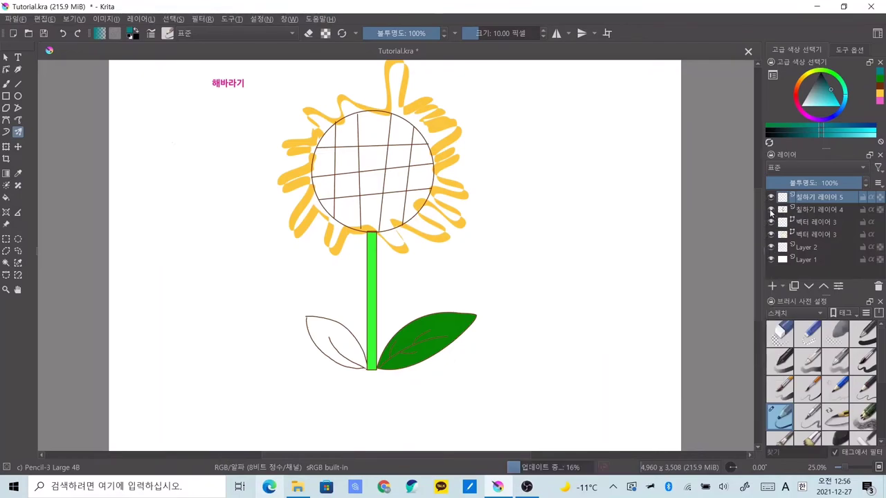
{"action": "left_click", "coordinate": [771, 209]}
{"action": "left_click", "coordinate": [771, 222]}
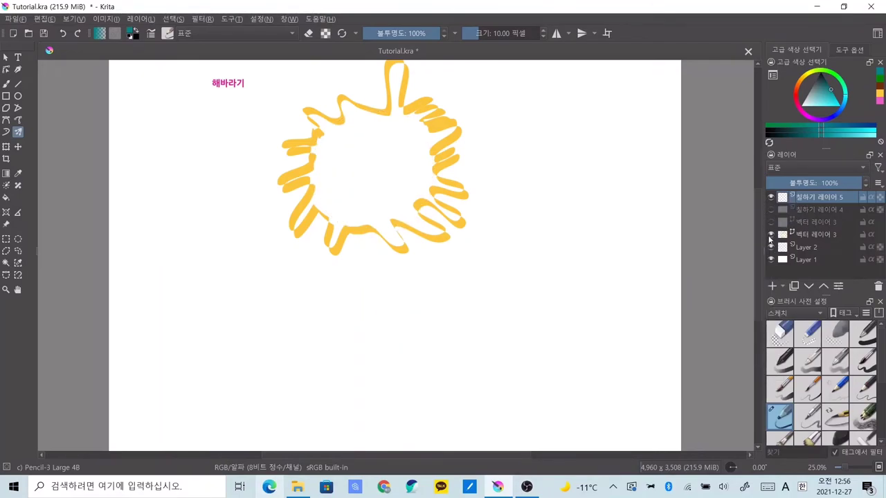
{"action": "left_click", "coordinate": [771, 234]}
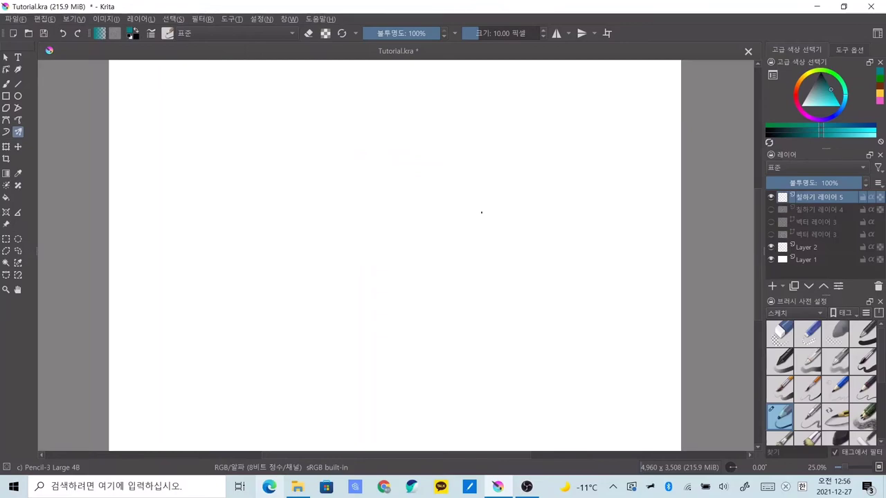
{"action": "scroll", "coordinate": [480, 208], "scroll_direction": "down", "scroll_amount": 1}
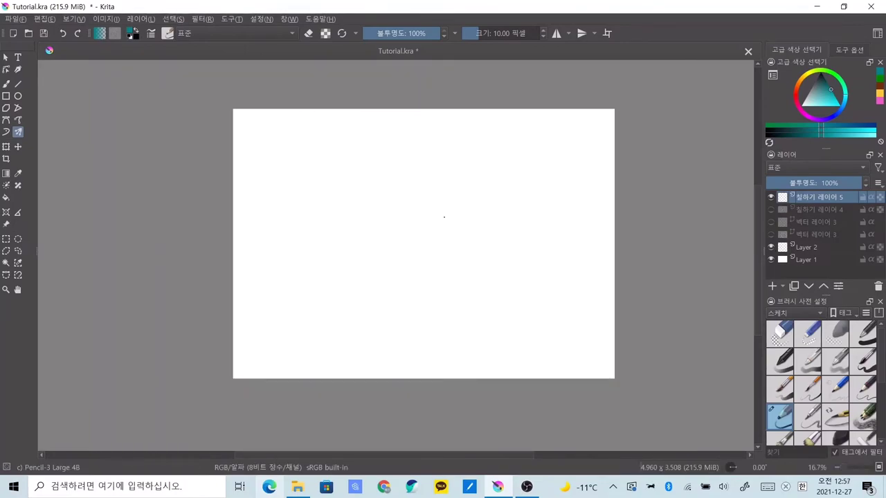
Draw four-way symmetric teal curves with the Multibrush and preview wrap-around tiling.
{"action": "mouse_move", "coordinate": [467, 212]}
{"action": "left_mouse_down"}
{"action": "mouse_move", "coordinate": [547, 132]}
{"action": "mouse_move", "coordinate": [437, 234]}
{"action": "left_mouse_up"}
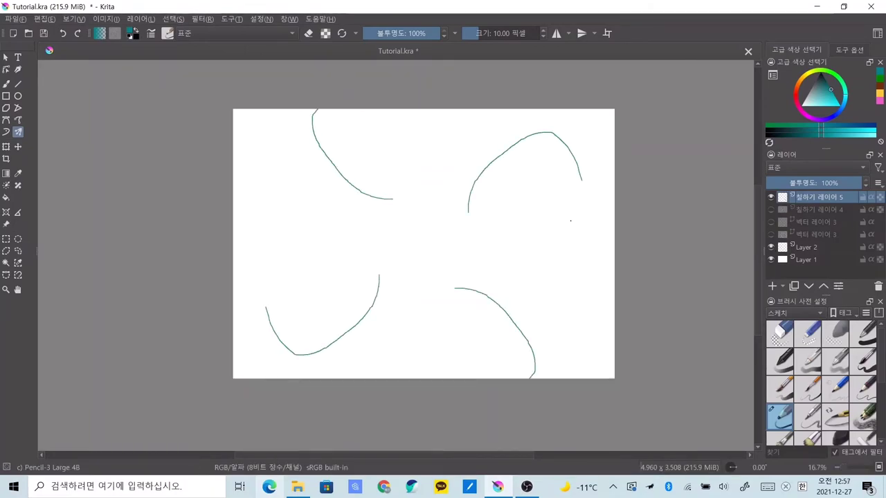
{"action": "mouse_move", "coordinate": [408, 203]}
{"action": "left_mouse_down"}
{"action": "mouse_move", "coordinate": [329, 221]}
{"action": "mouse_move", "coordinate": [283, 248]}
{"action": "left_mouse_up"}
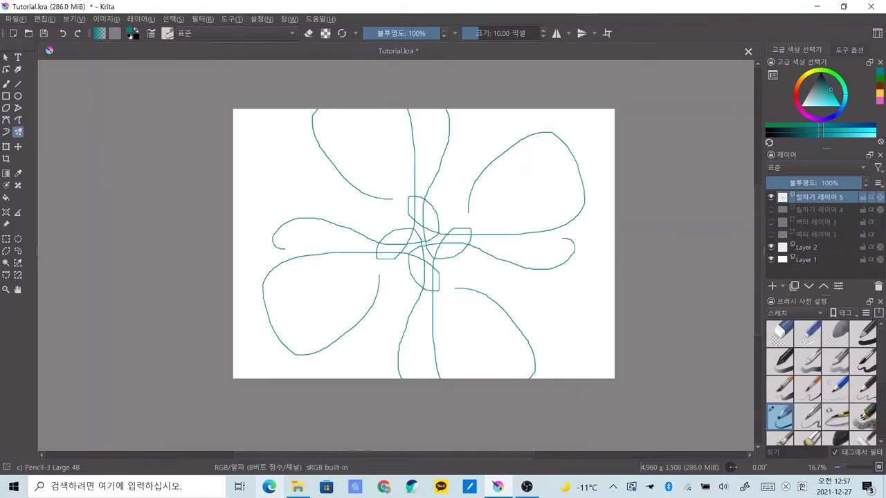
{"action": "left_click", "coordinate": [609, 32]}
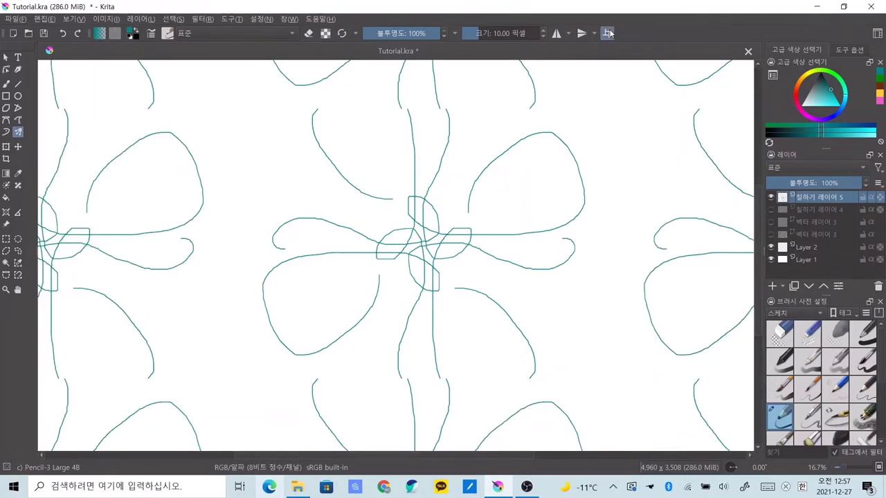
{"action": "left_click", "coordinate": [608, 32]}
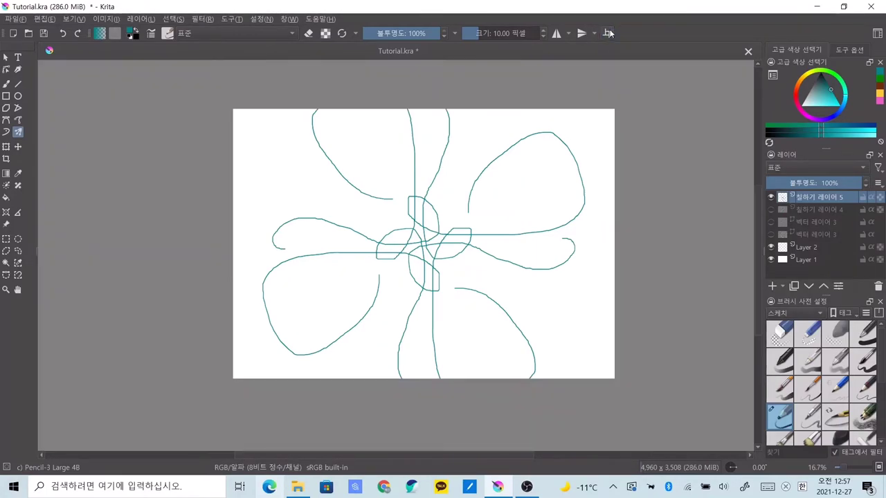
{"action": "left_click", "coordinate": [608, 32]}
{"action": "left_click", "coordinate": [608, 32]}
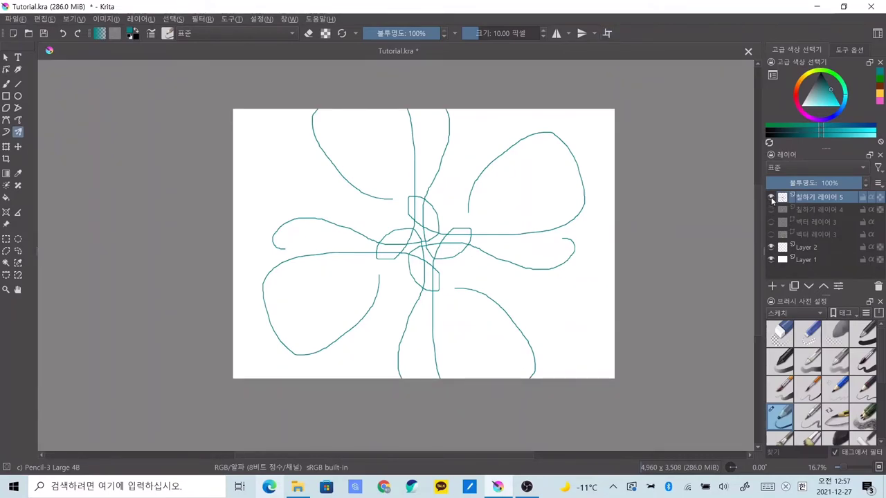
Hide the teal pattern layer 5 and show the sunflower layers again.
{"action": "left_click", "coordinate": [771, 198]}
{"action": "left_click", "coordinate": [771, 210]}
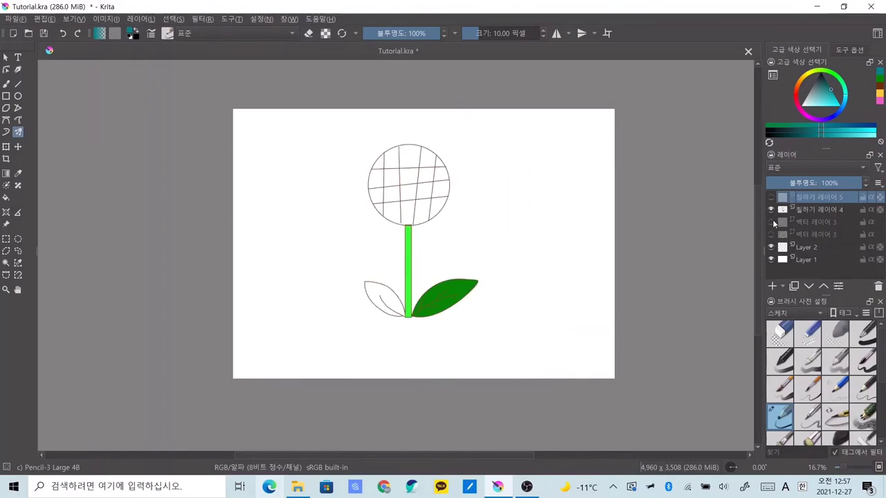
{"action": "left_click", "coordinate": [771, 234]}
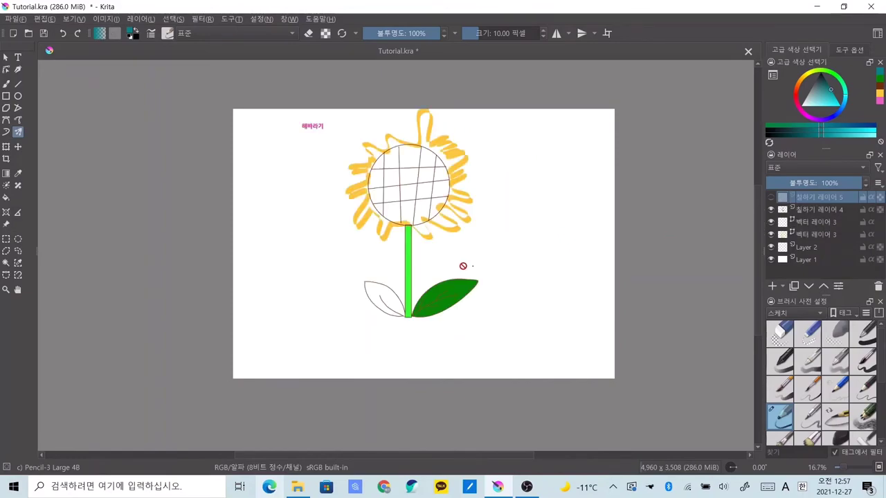
{"action": "scroll", "coordinate": [465, 232], "scroll_direction": "up", "scroll_amount": 1}
Draw a closed teal Bezier curve left of the sunflower plus an overlapping triangular outline.
{"action": "key", "text": "Page_Down"}
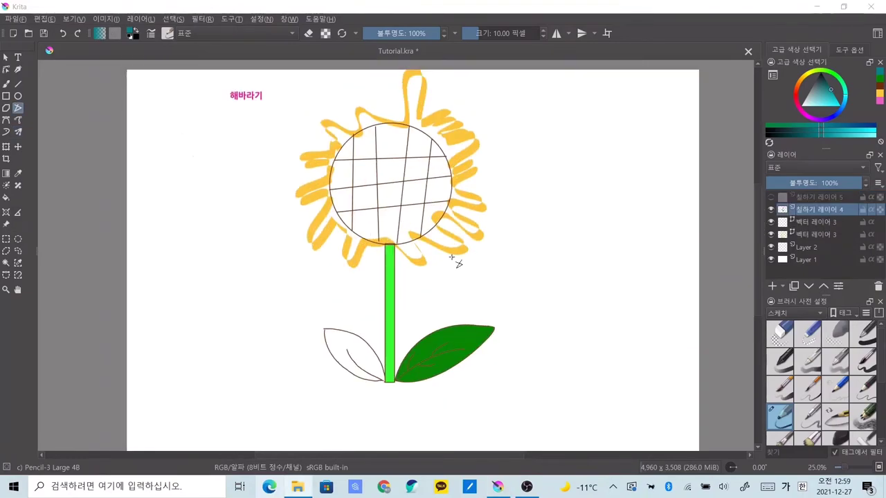
{"action": "left_click", "coordinate": [6, 121]}
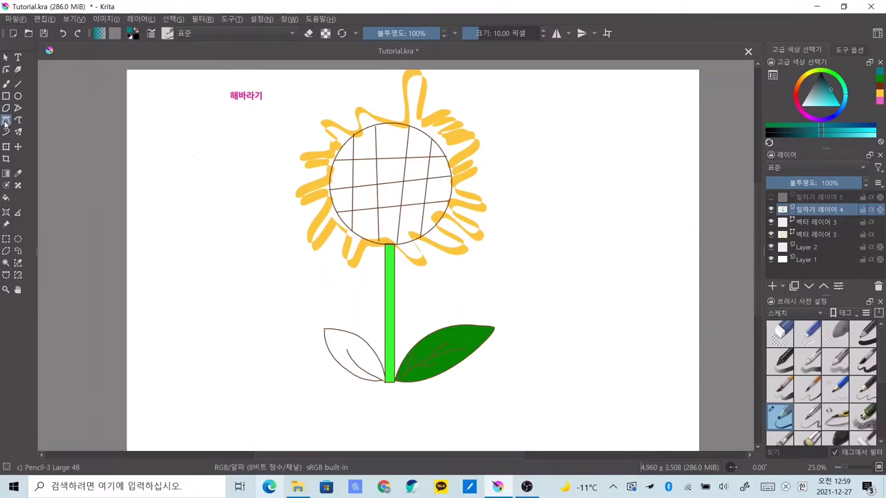
{"action": "left_click", "coordinate": [165, 221]}
{"action": "left_click_drag", "start_coordinate": [281, 277], "coordinate": [220, 363]}
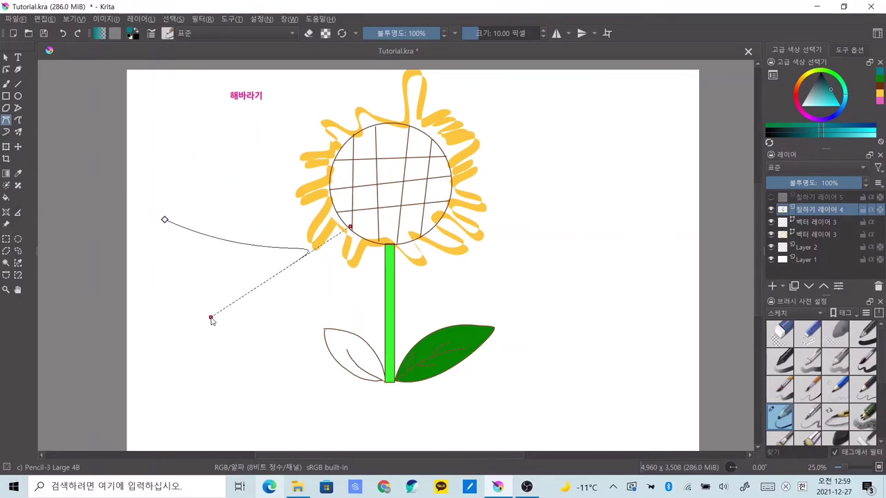
{"action": "mouse_move", "coordinate": [221, 363]}
{"action": "left_mouse_down"}
{"action": "mouse_move", "coordinate": [214, 385]}
{"action": "mouse_move", "coordinate": [295, 386]}
{"action": "left_mouse_up"}
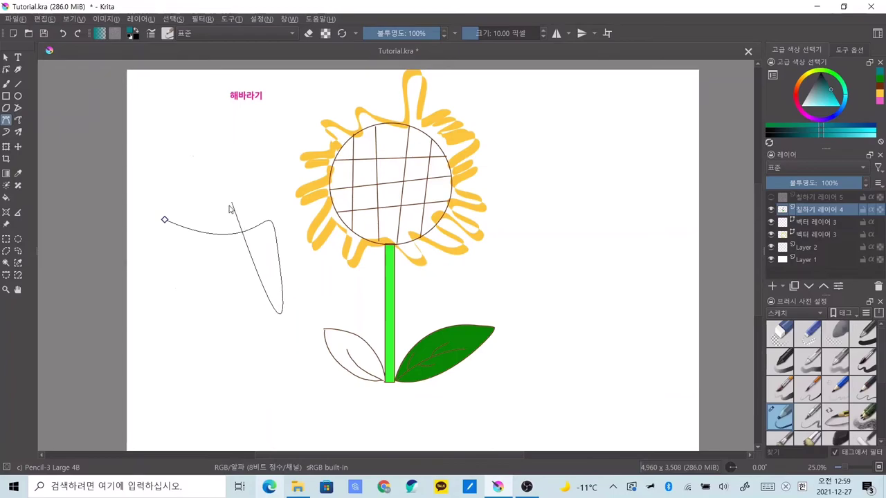
{"action": "mouse_move", "coordinate": [203, 286]}
{"action": "left_mouse_down"}
{"action": "mouse_move", "coordinate": [132, 320]}
{"action": "mouse_move", "coordinate": [152, 253]}
{"action": "left_mouse_up"}
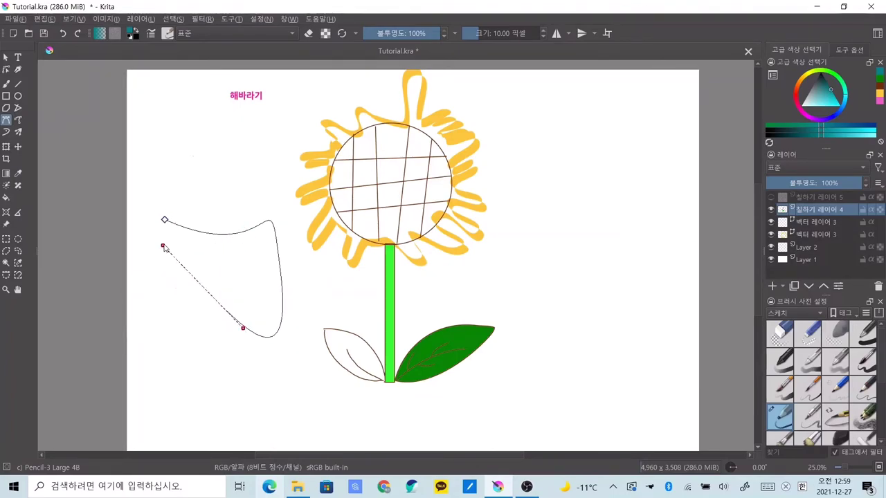
{"action": "left_click", "coordinate": [165, 221]}
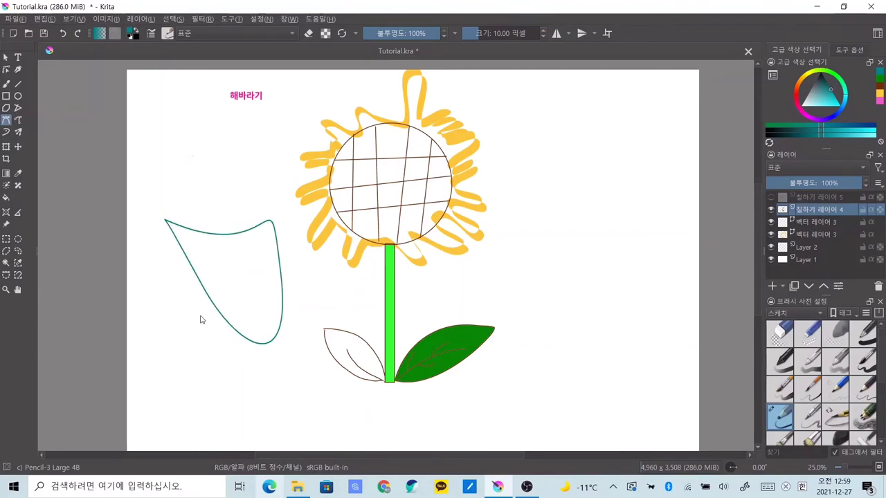
{"action": "left_click_drag", "start_coordinate": [173, 295], "coordinate": [173, 294]}
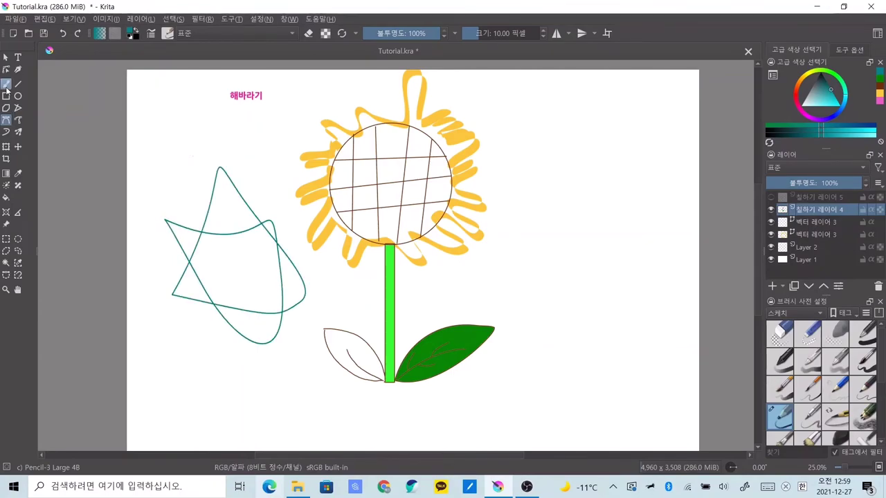
{"action": "left_click", "coordinate": [6, 62]}
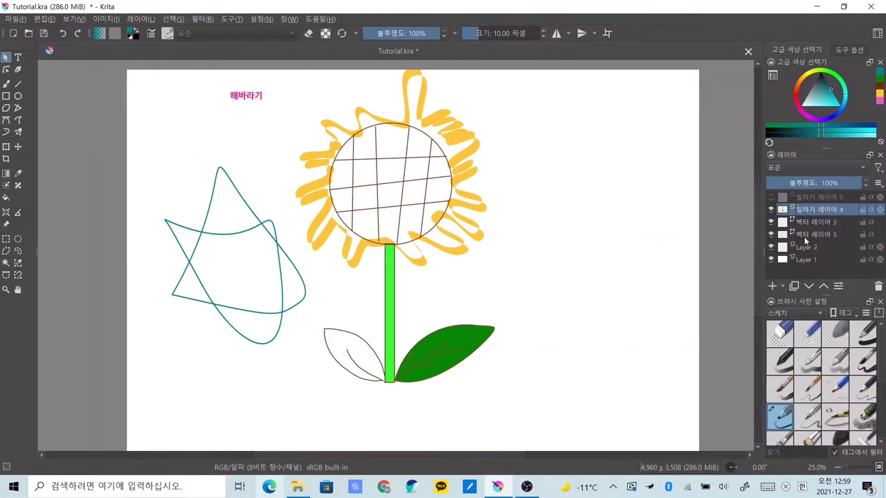
On 벡터 레이어 3, draw a closed teal Bezier wedge right of the stem.
{"action": "left_click", "coordinate": [823, 222]}
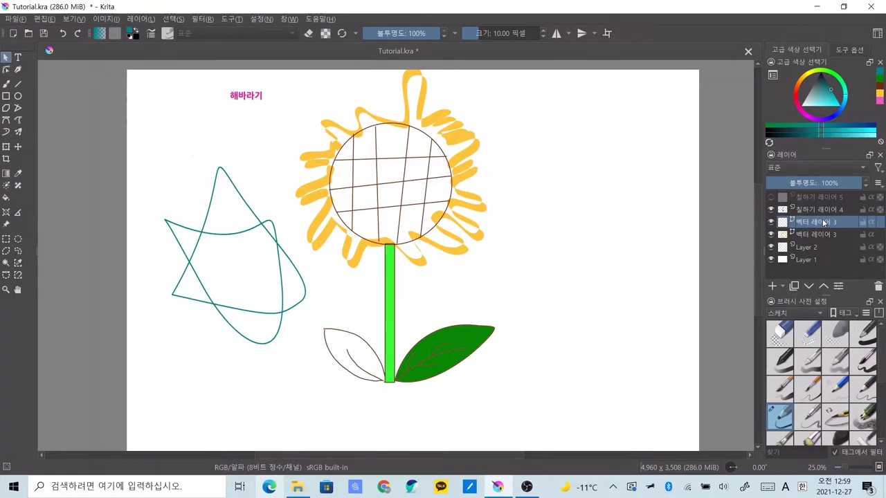
{"action": "left_click", "coordinate": [6, 120]}
{"action": "left_click", "coordinate": [485, 281]}
{"action": "left_click_drag", "start_coordinate": [647, 256], "coordinate": [670, 326]}
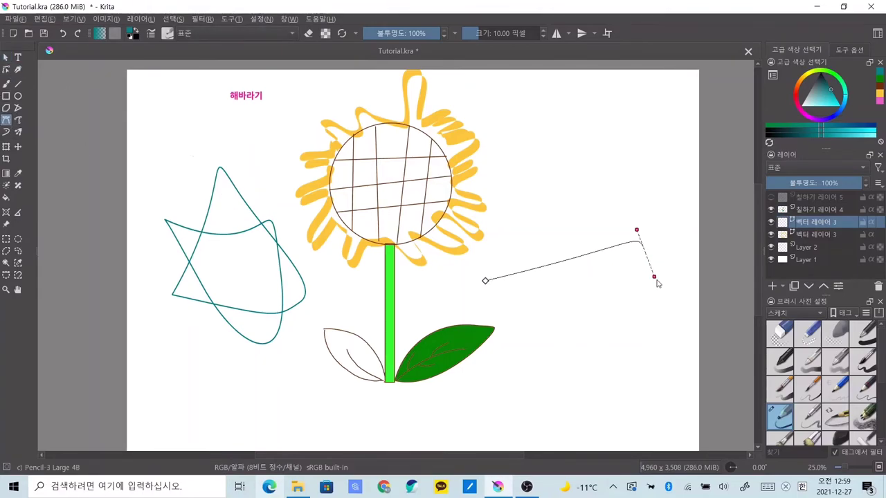
{"action": "left_click", "coordinate": [485, 280]}
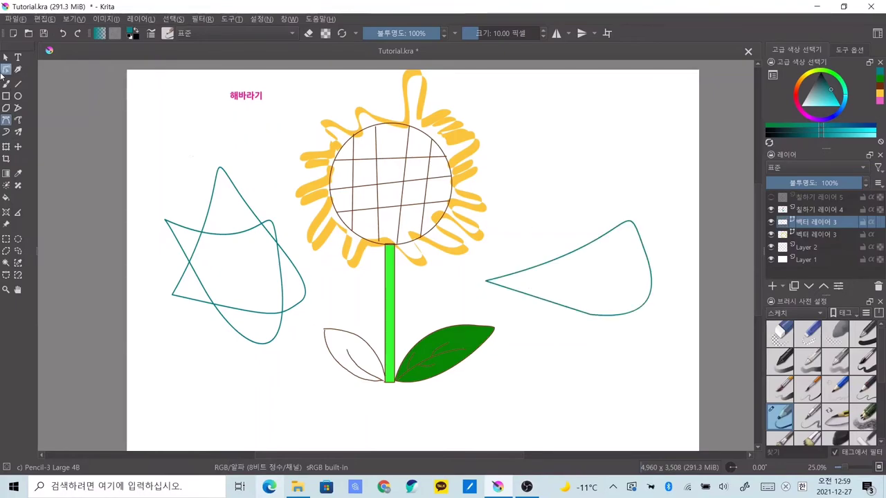
Reshape the wedge's nodes so its right end rises to a sharp point.
{"action": "left_click", "coordinate": [6, 58]}
{"action": "left_click", "coordinate": [522, 295]}
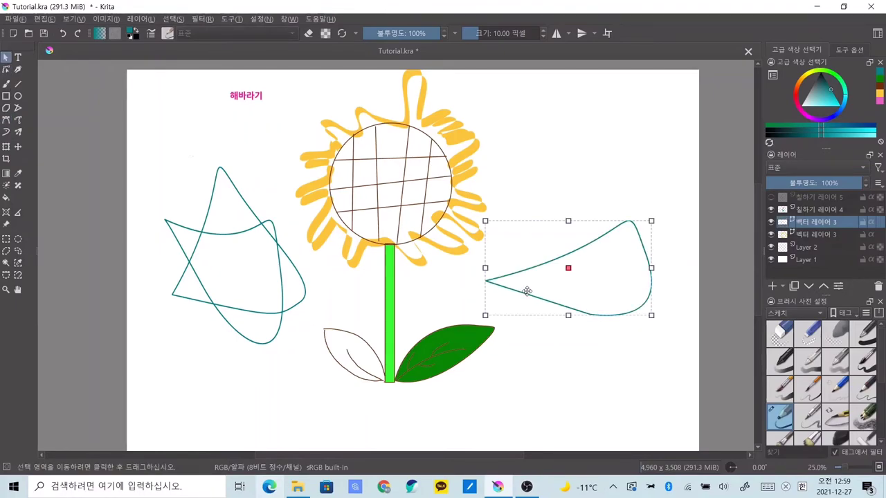
{"action": "left_click", "coordinate": [6, 70]}
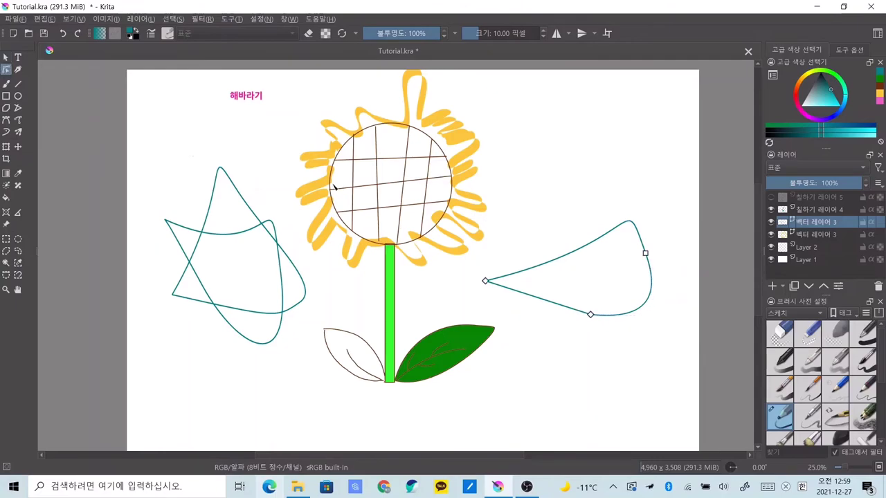
{"action": "mouse_move", "coordinate": [590, 316]}
{"action": "left_mouse_down"}
{"action": "mouse_move", "coordinate": [586, 288]}
{"action": "mouse_move", "coordinate": [577, 376]}
{"action": "mouse_move", "coordinate": [585, 290]}
{"action": "left_mouse_up"}
{"action": "left_click_drag", "start_coordinate": [645, 253], "coordinate": [609, 256]}
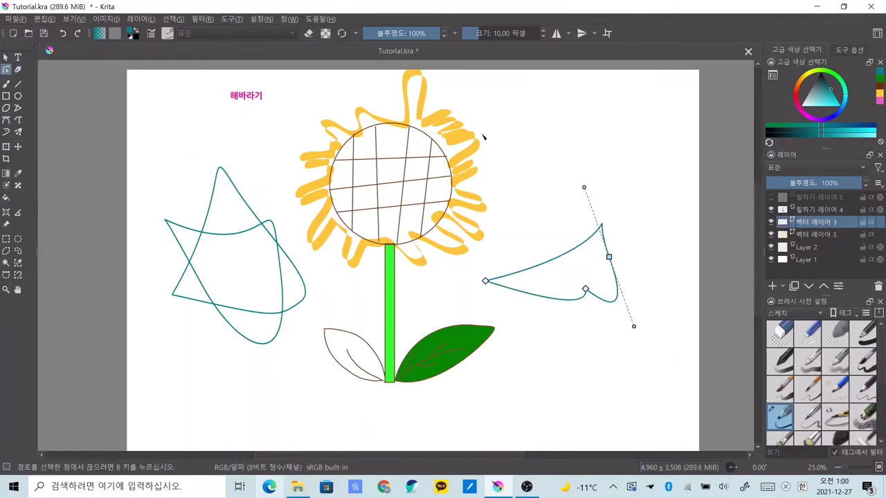
{"action": "left_click", "coordinate": [571, 349]}
{"action": "key", "text": "Page_Up"}
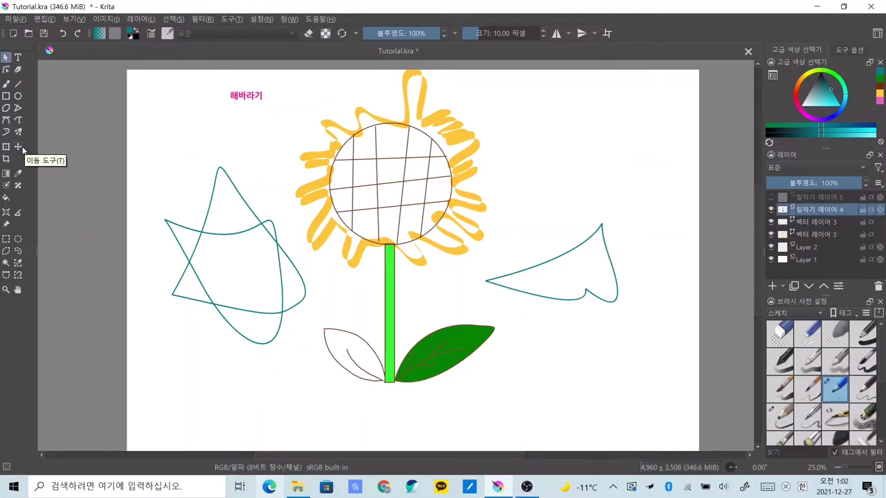
Start Save As and rename the file to 해바라기.
{"action": "left_click", "coordinate": [16, 19]}
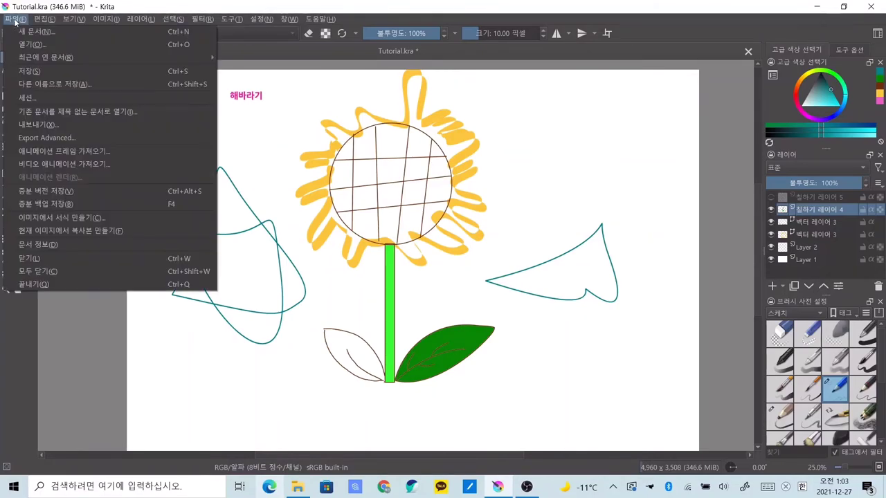
{"action": "left_click", "coordinate": [69, 83]}
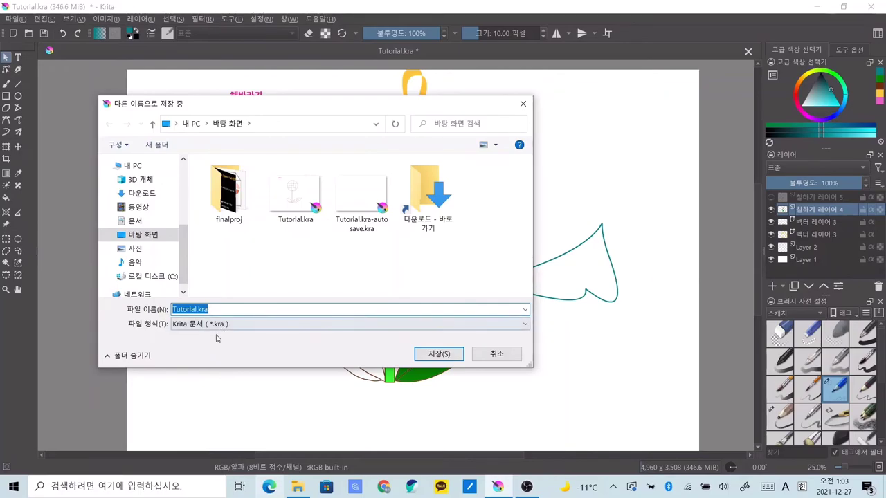
{"action": "left_click", "coordinate": [208, 309]}
{"action": "left_click", "coordinate": [160, 308]}
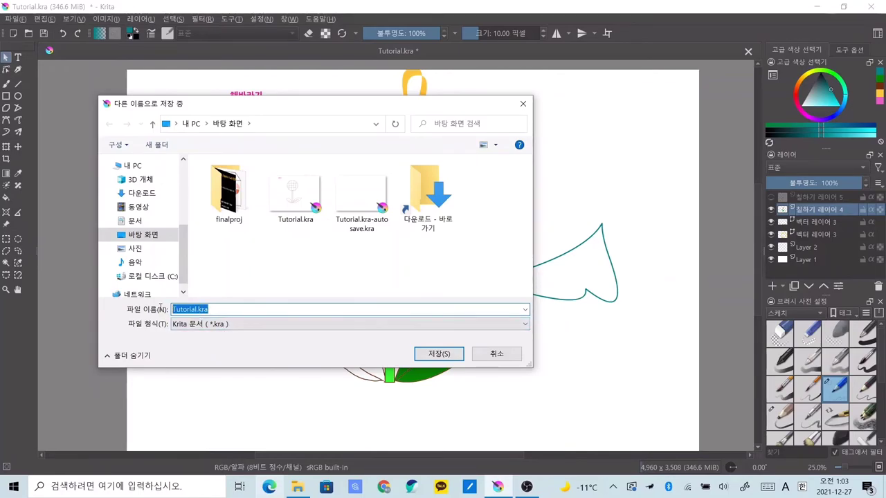
{"action": "key", "text": "BackSpace"}
{"action": "type", "text": "go"}
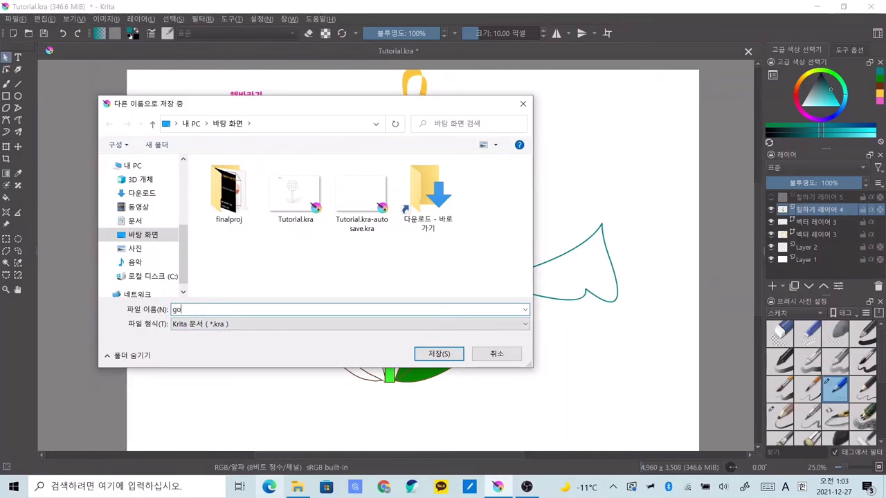
{"action": "key", "text": "BackSpace"}
{"action": "type", "text": "라기"}
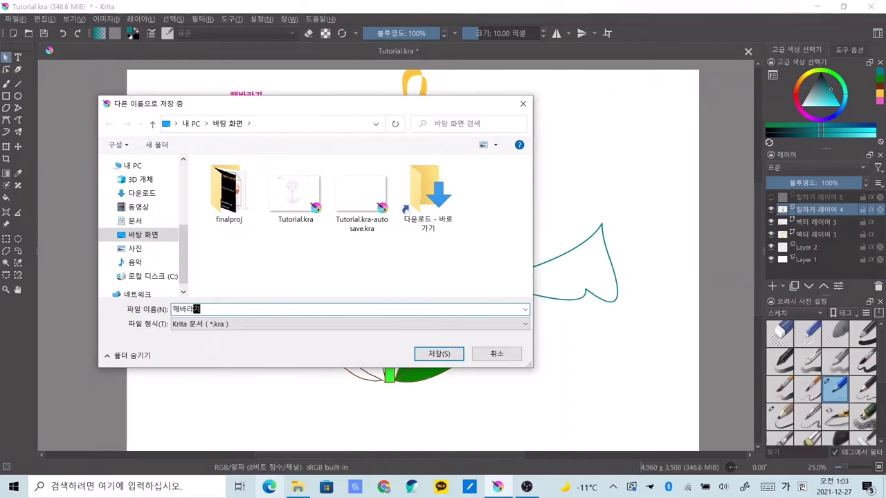
Save as JPEG at 80% quality, also keeping a Krita-format copy.
{"action": "left_click", "coordinate": [184, 327]}
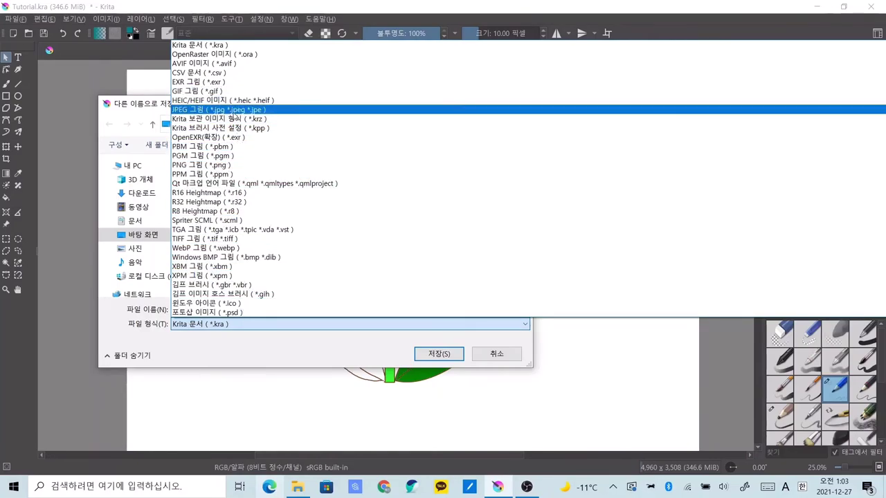
{"action": "left_click", "coordinate": [233, 111]}
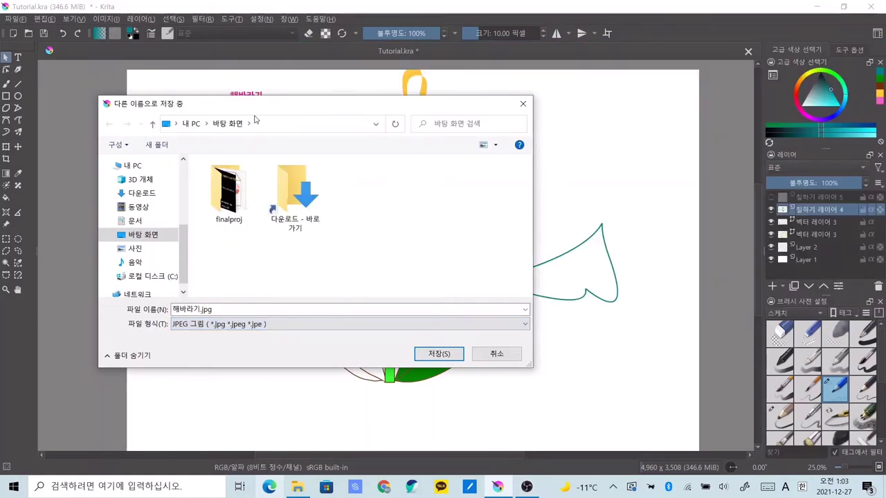
{"action": "left_click", "coordinate": [436, 353]}
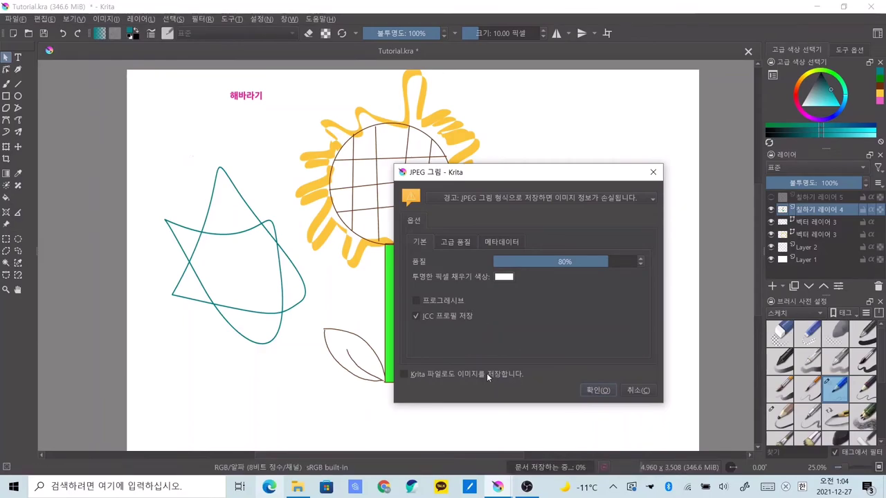
{"action": "left_click", "coordinate": [455, 375]}
{"action": "left_click", "coordinate": [589, 391]}
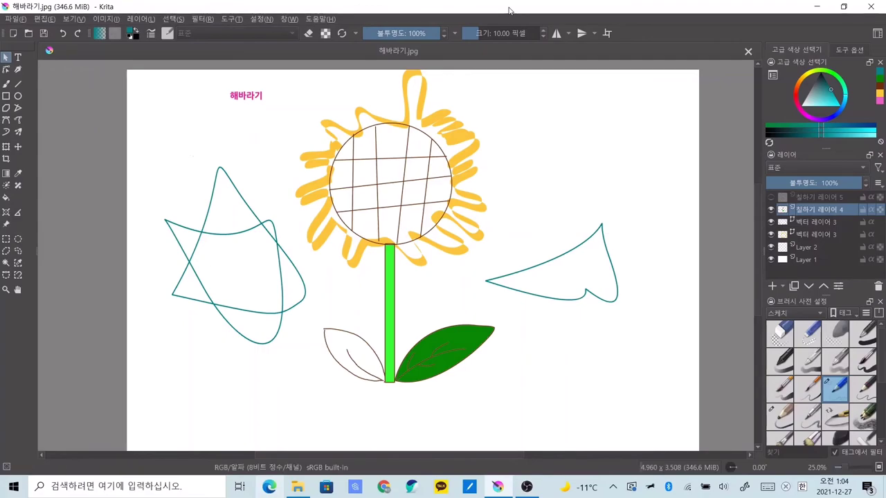
Move the Krita window aside and select 해바라기.jpg on the desktop.
{"action": "left_click_drag", "start_coordinate": [509, 11], "coordinate": [673, 52]}
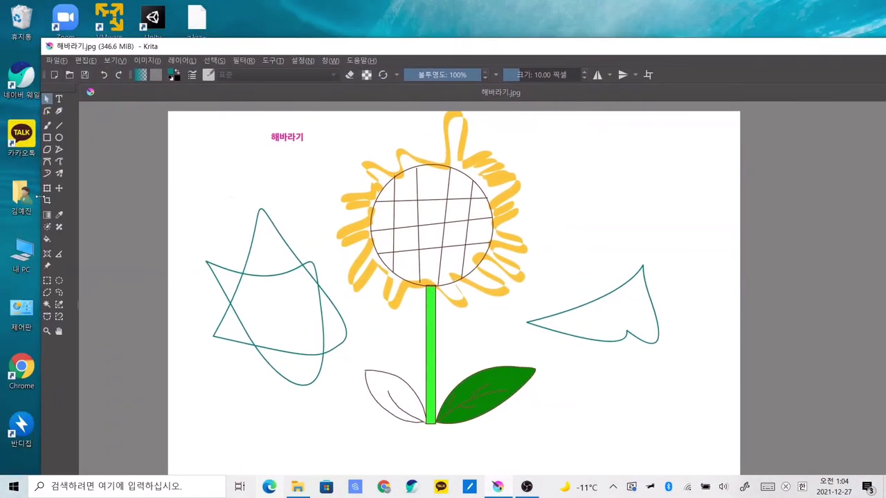
{"action": "mouse_move", "coordinate": [192, 45]}
{"action": "left_mouse_down"}
{"action": "mouse_move", "coordinate": [483, 46]}
{"action": "mouse_move", "coordinate": [422, 22]}
{"action": "left_mouse_up"}
{"action": "left_click", "coordinate": [206, 206]}
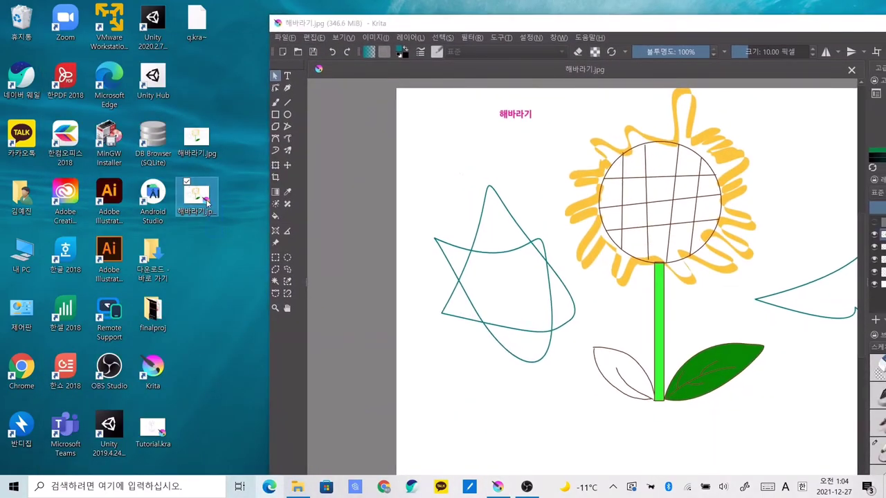
{"action": "left_click", "coordinate": [196, 69]}
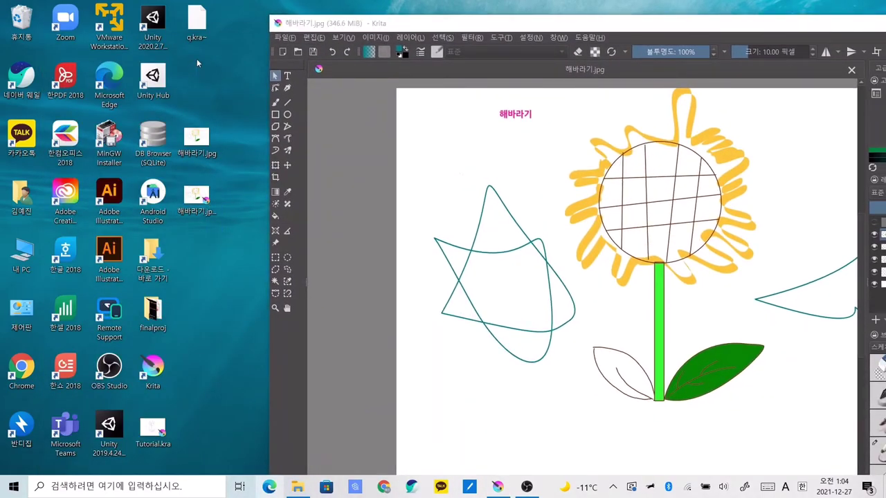
{"action": "left_click", "coordinate": [200, 153]}
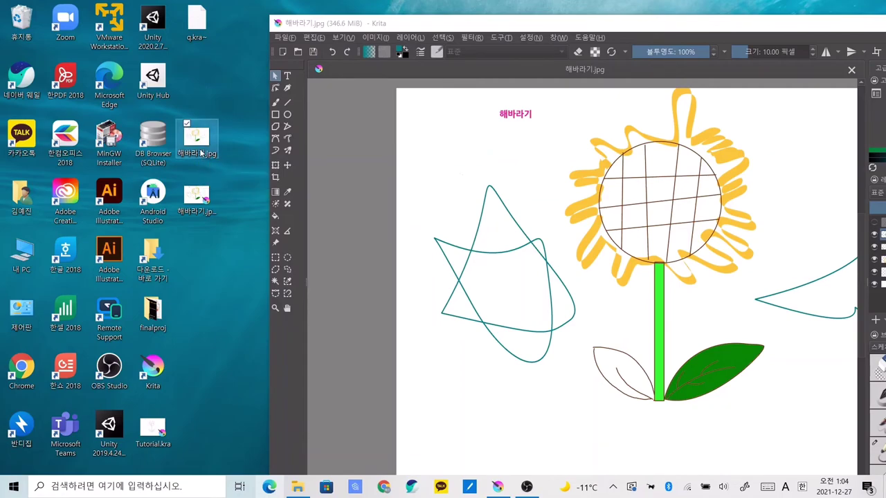
View 해바라기.jpg in Windows Photos, then close the viewer.
{"action": "double_click", "coordinate": [200, 153]}
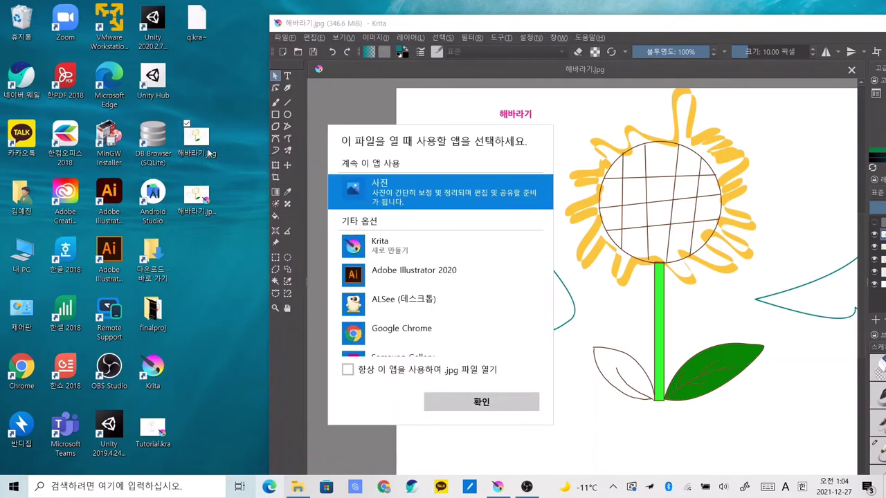
{"action": "double_click", "coordinate": [432, 201]}
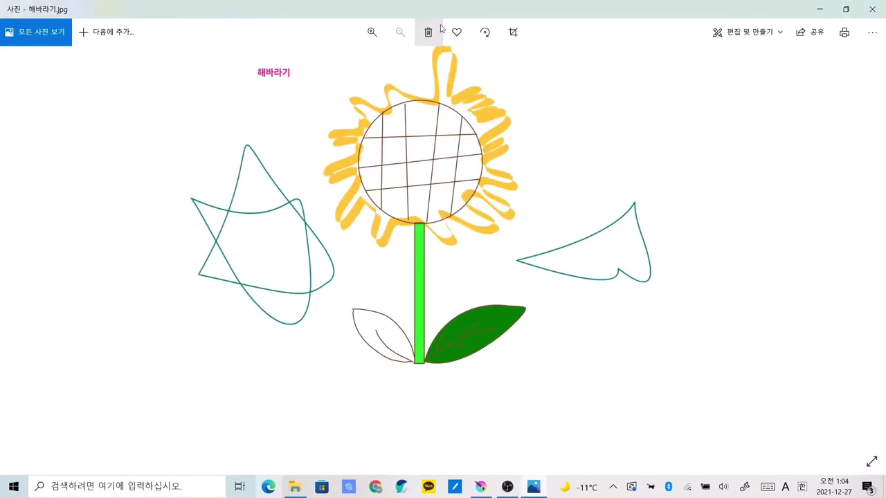
{"action": "left_click_drag", "start_coordinate": [439, 16], "coordinate": [442, 89]}
{"action": "left_click", "coordinate": [613, 79]}
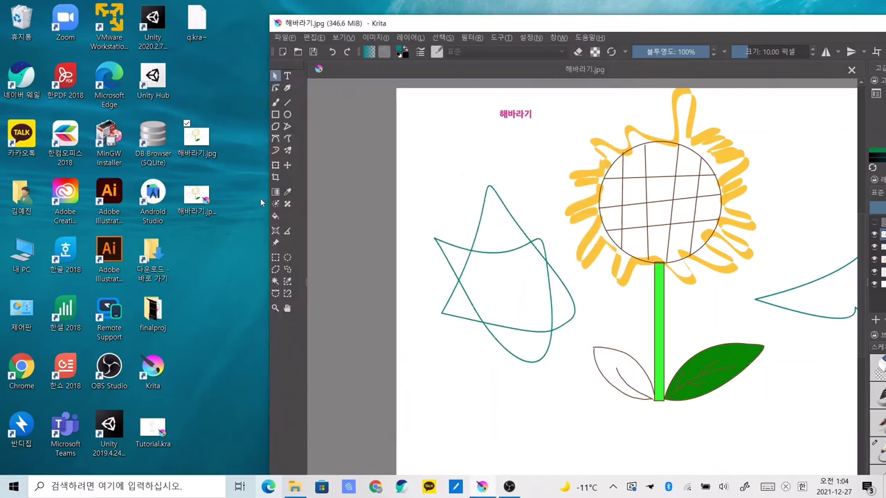
Scroll krita.org's features page down to the 자원 관리자 section.
{"action": "double_click", "coordinate": [196, 197]}
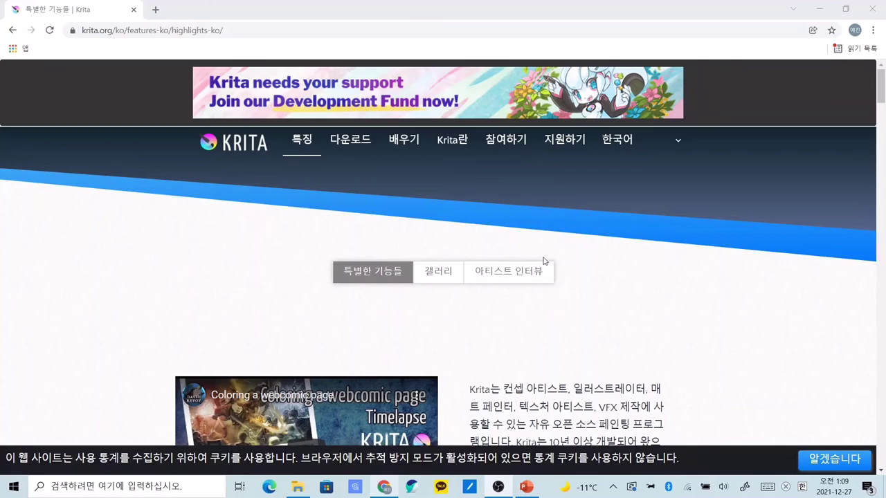
{"action": "scroll", "coordinate": [484, 229], "scroll_direction": "down", "scroll_amount": 1}
{"action": "scroll", "coordinate": [484, 229], "scroll_direction": "down", "scroll_amount": 5}
{"action": "scroll", "coordinate": [482, 228], "scroll_direction": "down", "scroll_amount": 4}
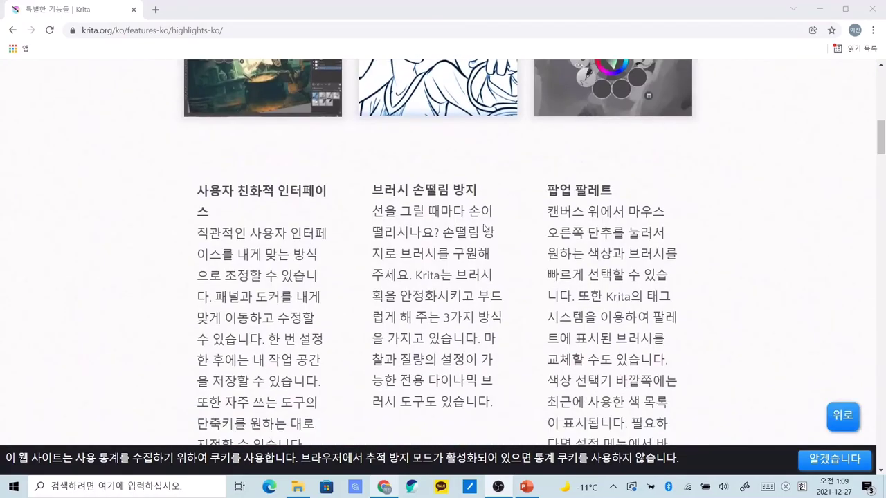
{"action": "scroll", "coordinate": [482, 228], "scroll_direction": "down", "scroll_amount": 4}
{"action": "scroll", "coordinate": [512, 231], "scroll_direction": "down", "scroll_amount": 3}
{"action": "scroll", "coordinate": [540, 234], "scroll_direction": "down", "scroll_amount": 2}
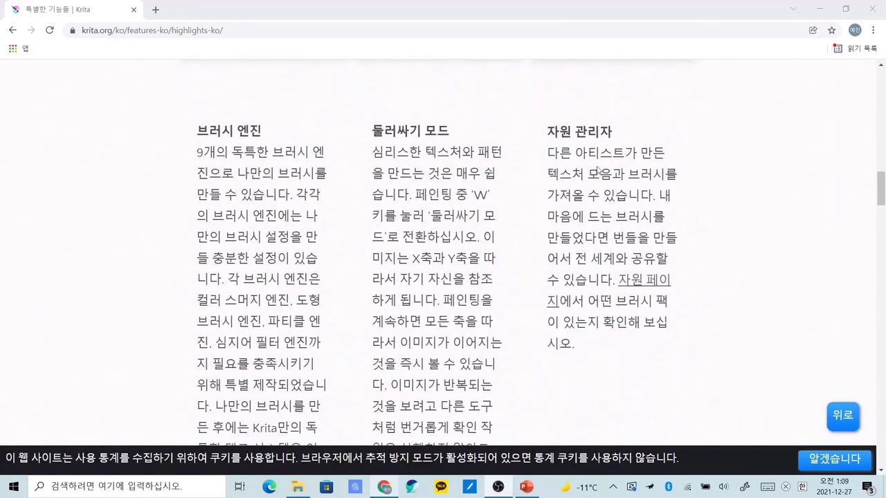
Highlight the brush-import sentence, then follow the 자원 페이지 link.
{"action": "mouse_move", "coordinate": [547, 151]}
{"action": "left_mouse_down"}
{"action": "mouse_move", "coordinate": [680, 160]}
{"action": "mouse_move", "coordinate": [687, 176]}
{"action": "left_mouse_up"}
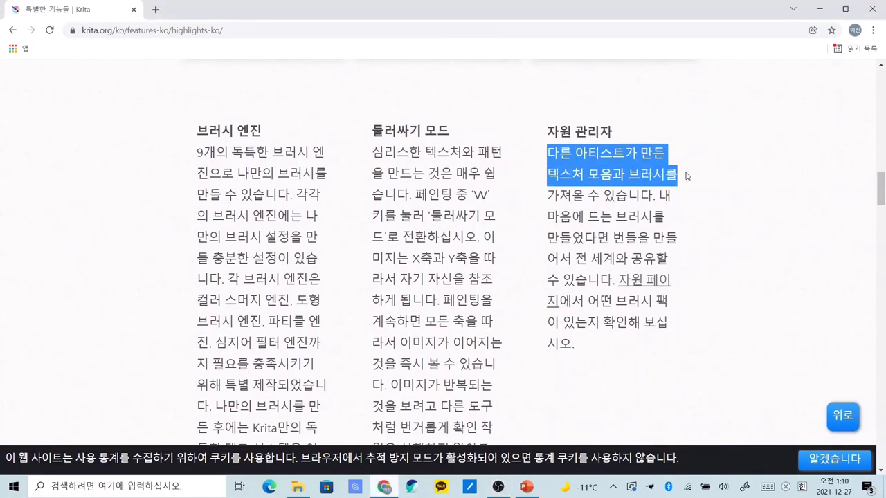
{"action": "left_click", "coordinate": [712, 248]}
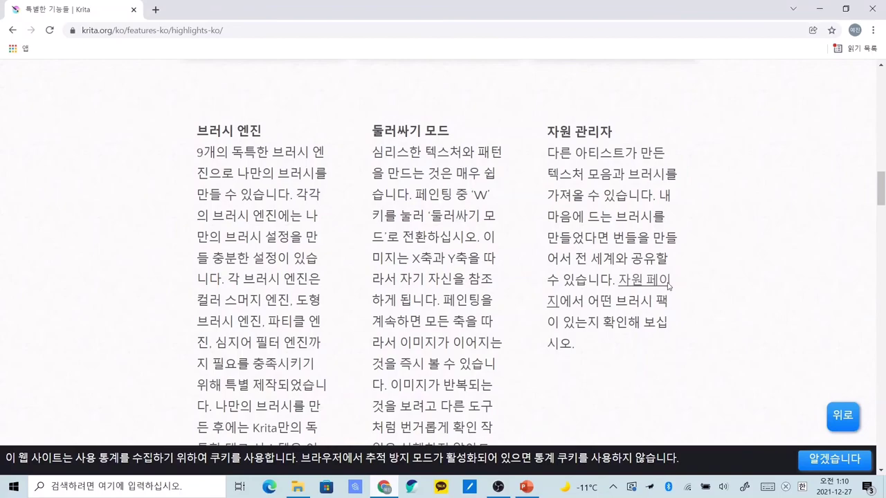
{"action": "left_click", "coordinate": [638, 286]}
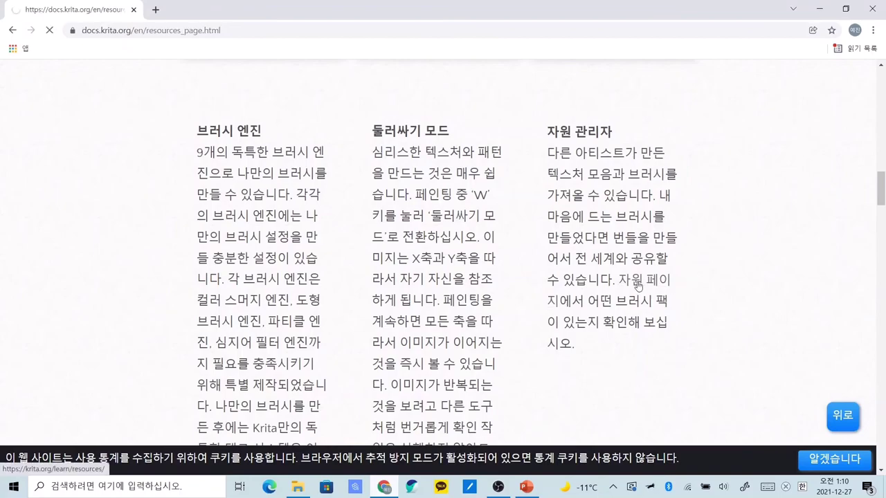
Browse the Brush Packs list and open the Jackpack RealWater pack.
{"action": "scroll", "coordinate": [578, 296], "scroll_direction": "down", "scroll_amount": 2}
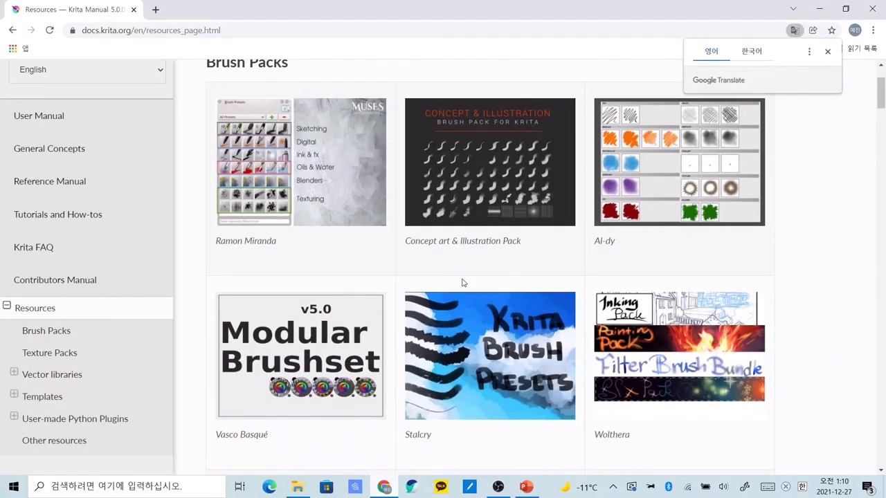
{"action": "scroll", "coordinate": [462, 280], "scroll_direction": "up", "scroll_amount": 1}
{"action": "scroll", "coordinate": [466, 270], "scroll_direction": "down", "scroll_amount": 1}
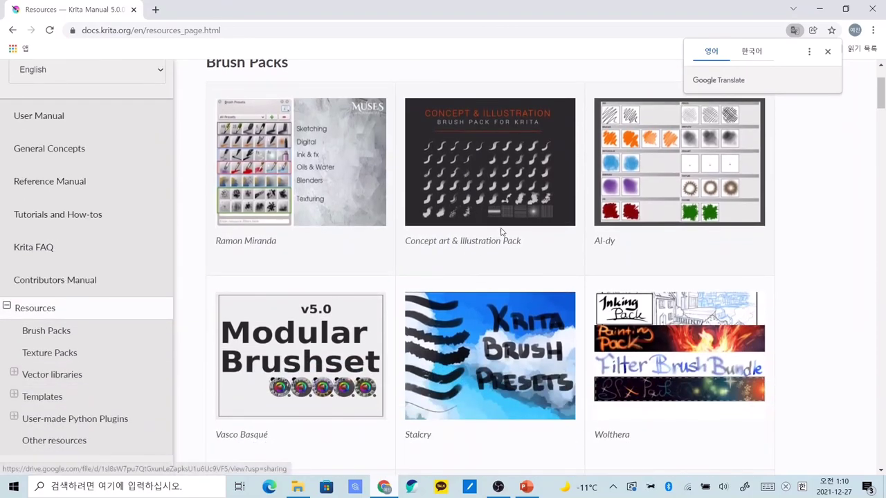
{"action": "scroll", "coordinate": [450, 166], "scroll_direction": "down", "scroll_amount": 1}
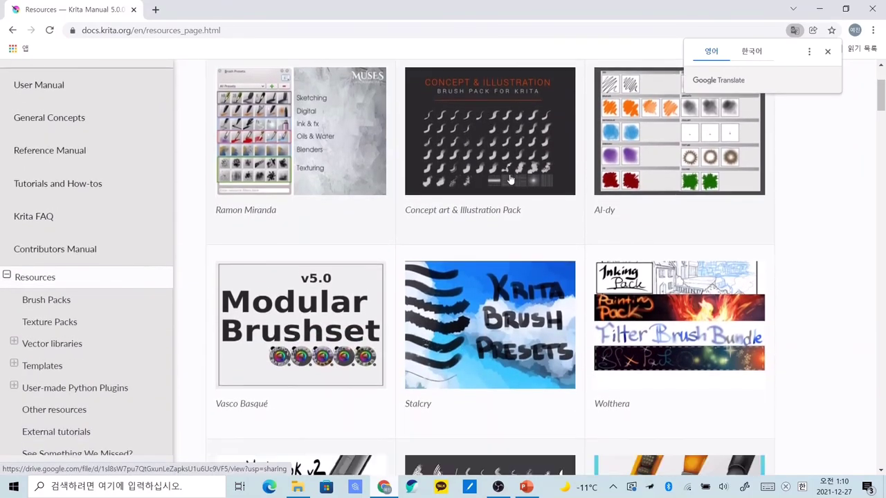
{"action": "scroll", "coordinate": [457, 194], "scroll_direction": "down", "scroll_amount": 2}
{"action": "scroll", "coordinate": [468, 236], "scroll_direction": "down", "scroll_amount": 1}
{"action": "scroll", "coordinate": [468, 224], "scroll_direction": "down", "scroll_amount": 2}
{"action": "scroll", "coordinate": [468, 223], "scroll_direction": "down", "scroll_amount": 3}
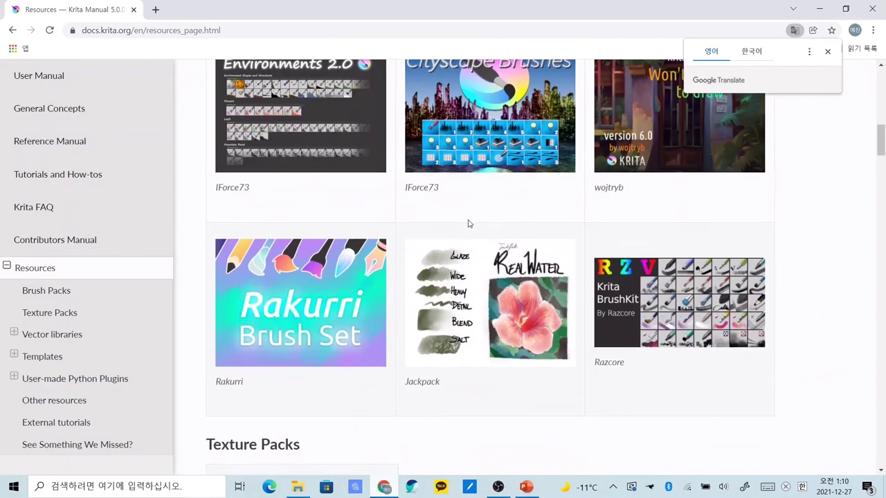
{"action": "scroll", "coordinate": [477, 317], "scroll_direction": "down", "scroll_amount": 2}
{"action": "scroll", "coordinate": [485, 277], "scroll_direction": "up", "scroll_amount": 2}
{"action": "left_click", "coordinate": [484, 279]}
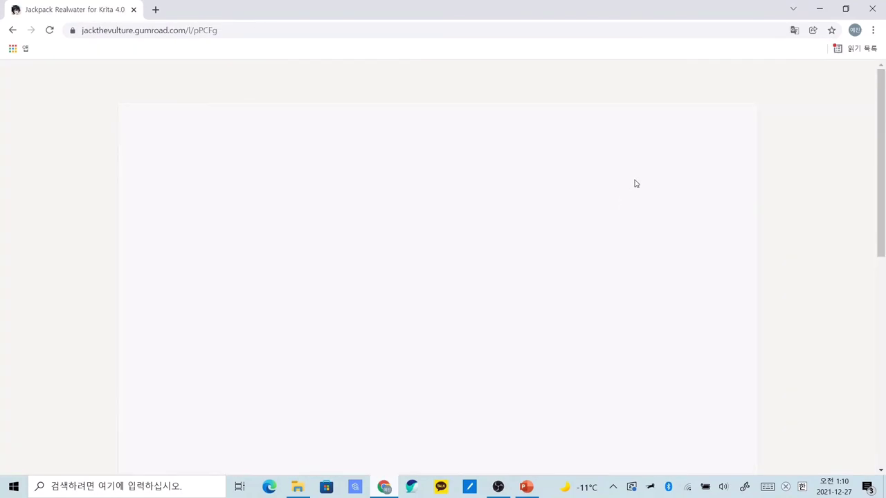
Scroll through the Gumroad page for the free Jackpack Realwater for Krita 4.0 brushes.
{"action": "scroll", "coordinate": [635, 191], "scroll_direction": "down", "scroll_amount": 2}
{"action": "scroll", "coordinate": [637, 208], "scroll_direction": "down", "scroll_amount": 4}
{"action": "scroll", "coordinate": [640, 215], "scroll_direction": "up", "scroll_amount": 1}
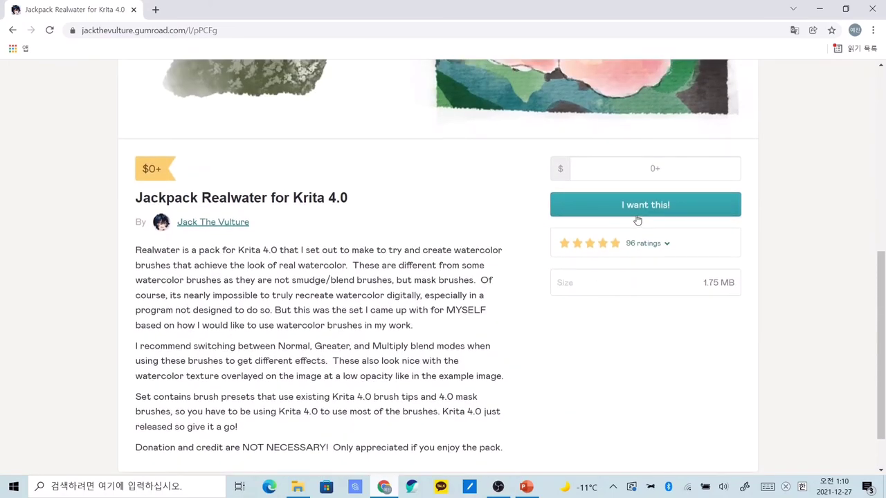
{"action": "scroll", "coordinate": [636, 212], "scroll_direction": "up", "scroll_amount": 4}
{"action": "scroll", "coordinate": [605, 248], "scroll_direction": "up", "scroll_amount": 2}
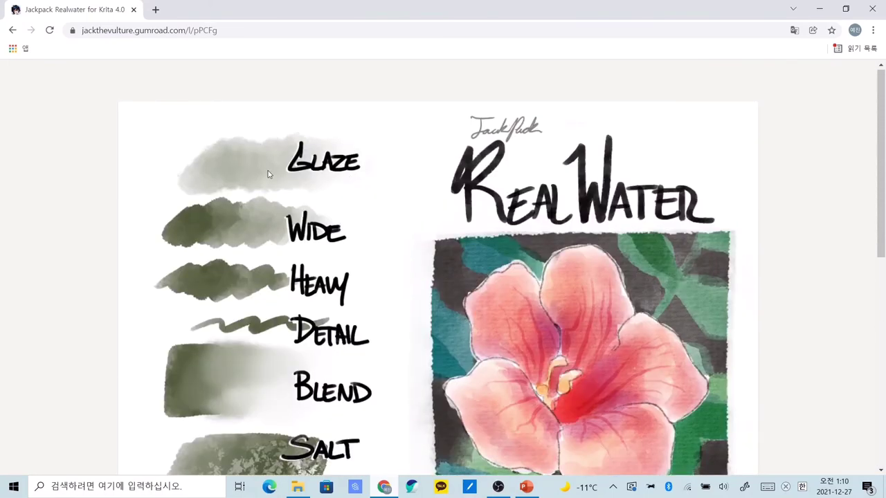
{"action": "scroll", "coordinate": [269, 173], "scroll_direction": "down", "scroll_amount": 3}
{"action": "scroll", "coordinate": [331, 296], "scroll_direction": "up", "scroll_amount": 3}
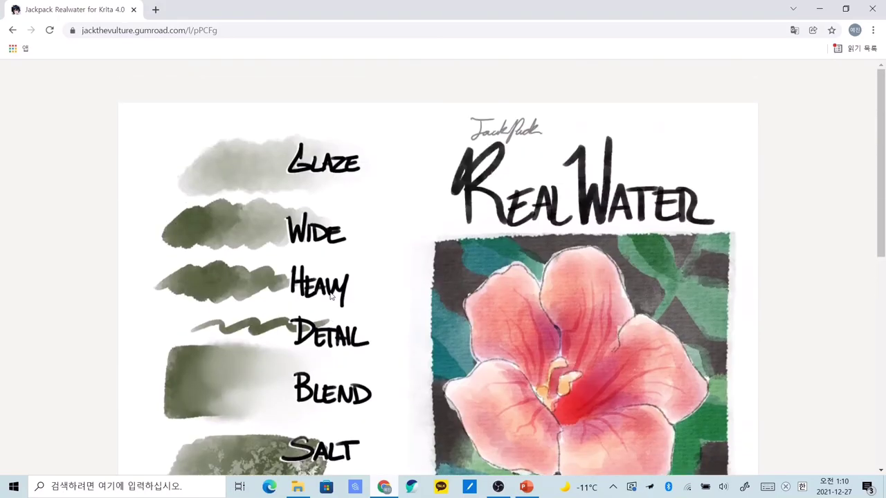
{"action": "scroll", "coordinate": [335, 290], "scroll_direction": "down", "scroll_amount": 4}
{"action": "scroll", "coordinate": [339, 284], "scroll_direction": "down", "scroll_amount": 3}
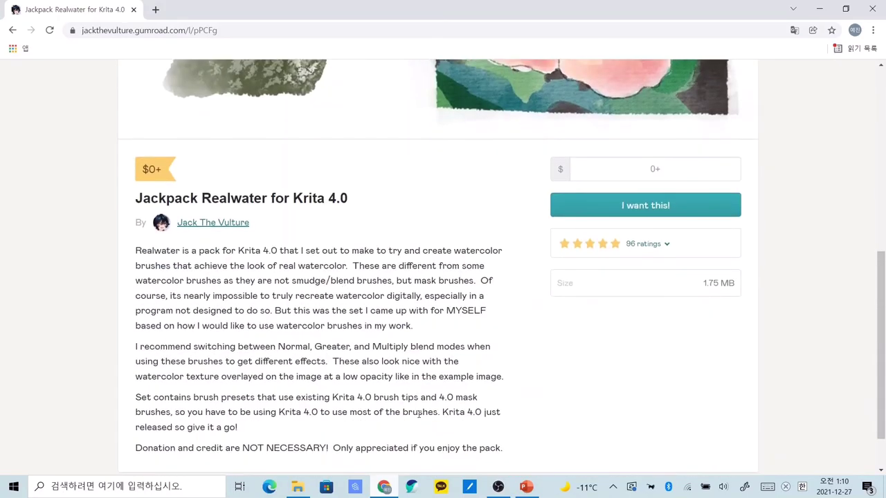
{"action": "scroll", "coordinate": [418, 414], "scroll_direction": "up", "scroll_amount": 4}
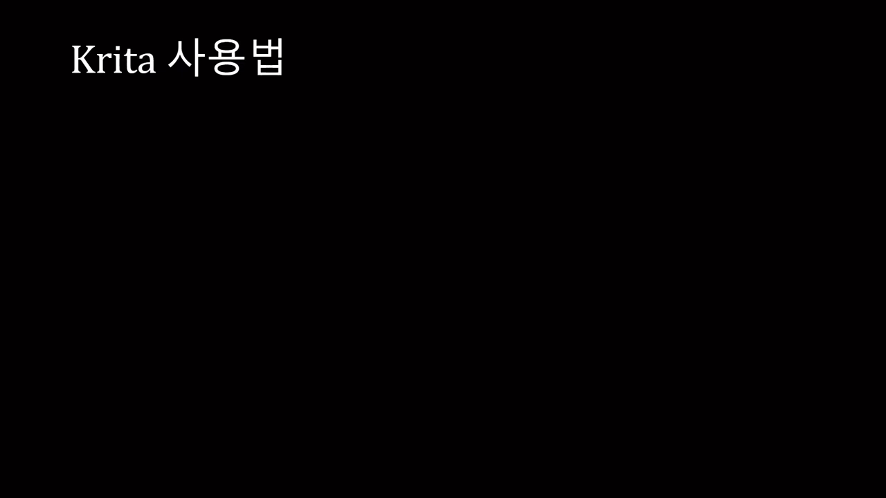